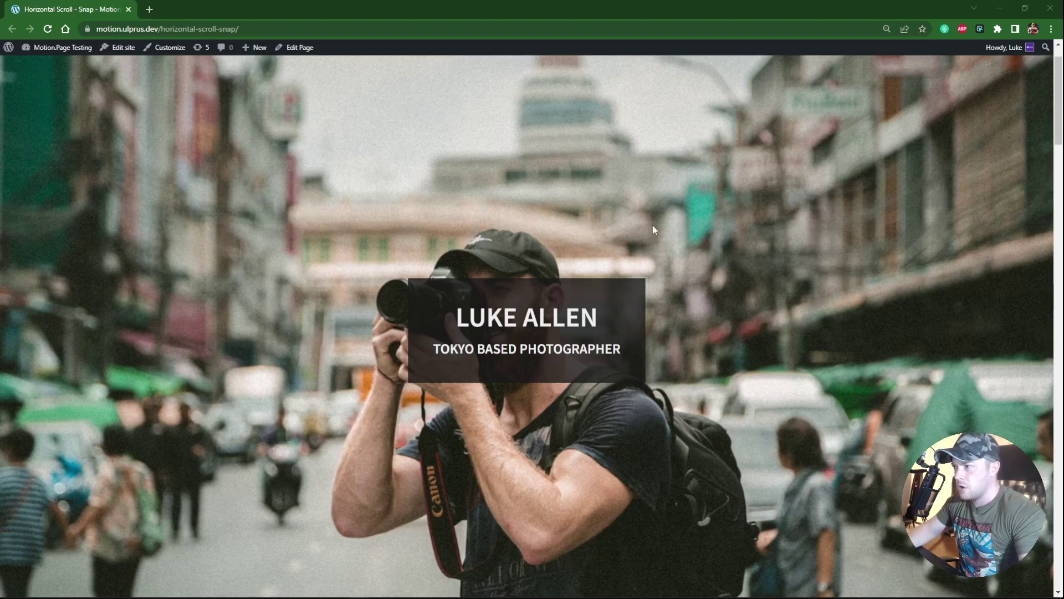
# From All Pages, open the 'Horizontal Scroll - Snap' page in the Oxygen visual editor.
pyautogui.scroll(-5, 653, 226)
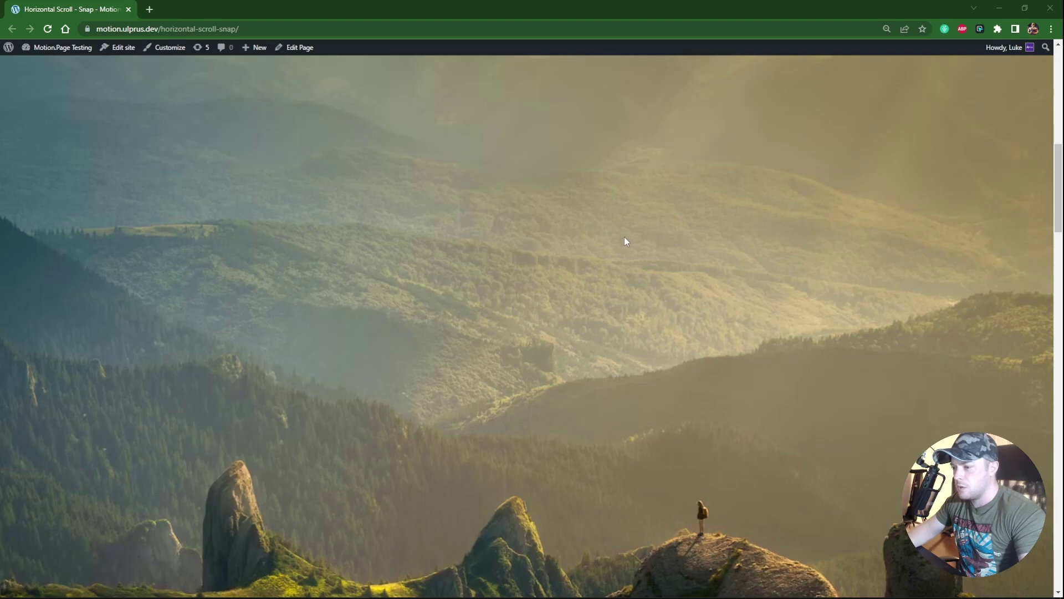
pyautogui.scroll(-3, 625, 238)
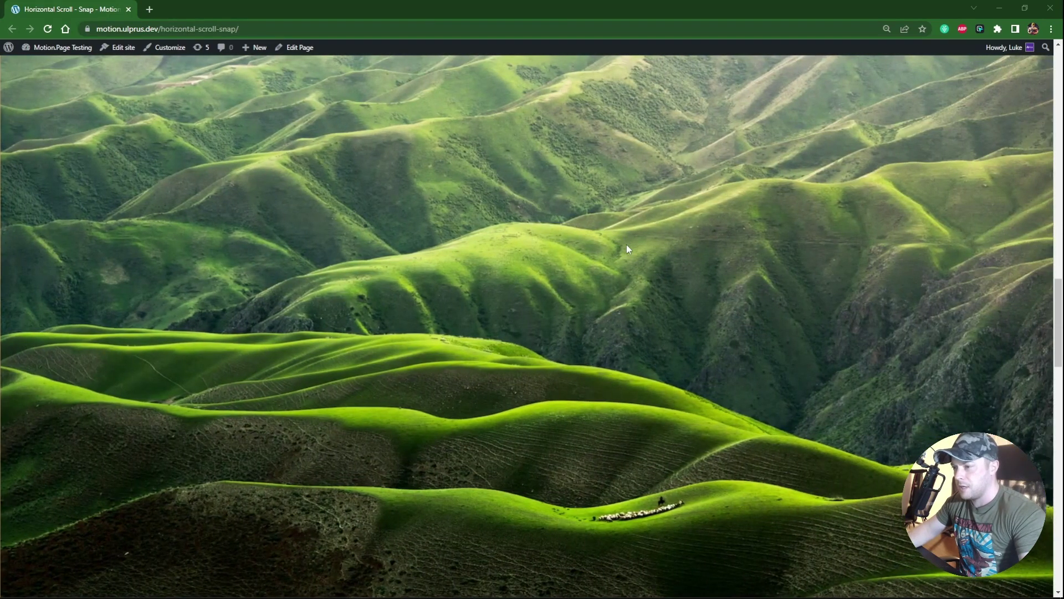
pyautogui.scroll(-3, 591, 248)
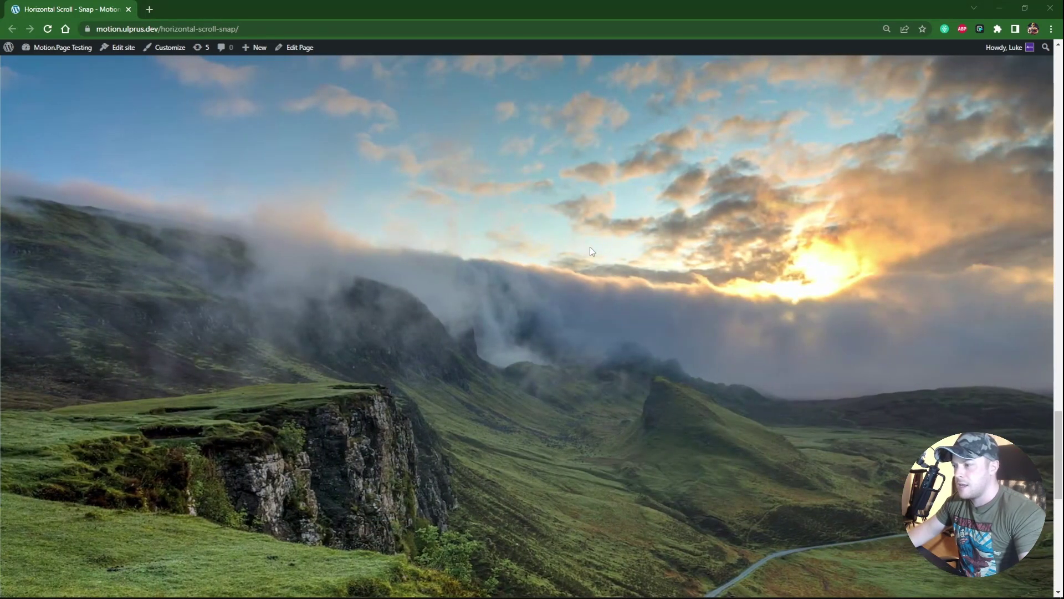
pyautogui.scroll(-1, 590, 247)
pyautogui.scroll(-5, 590, 248)
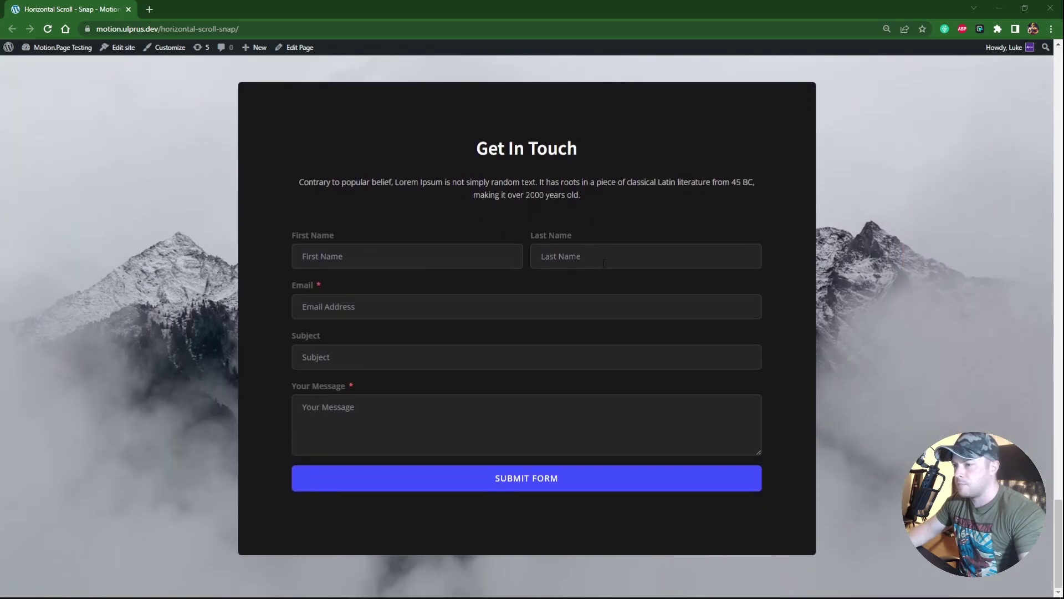
pyautogui.scroll(5, 604, 264)
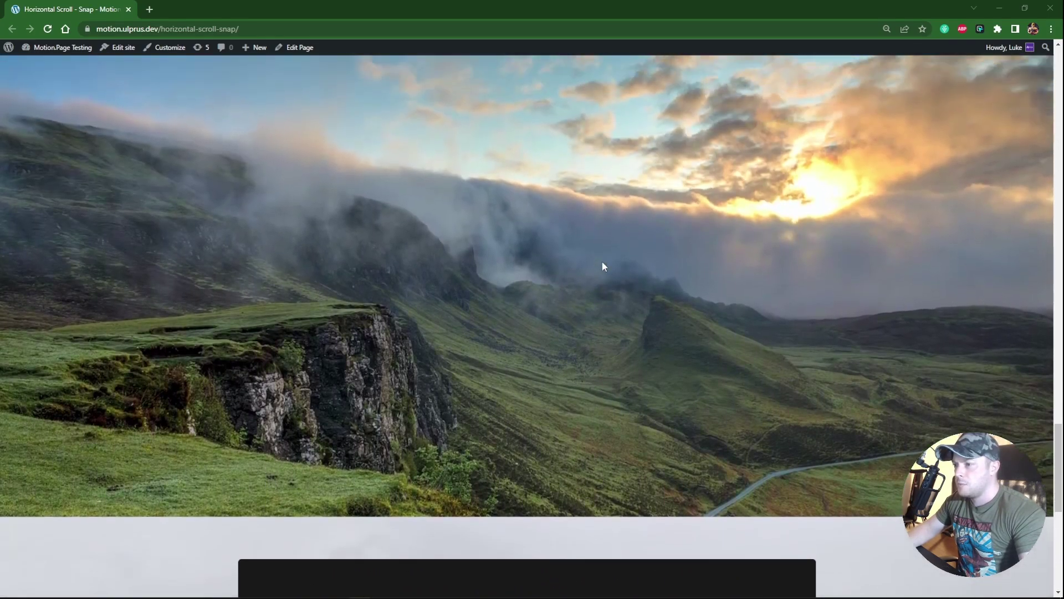
pyautogui.scroll(2, 602, 261)
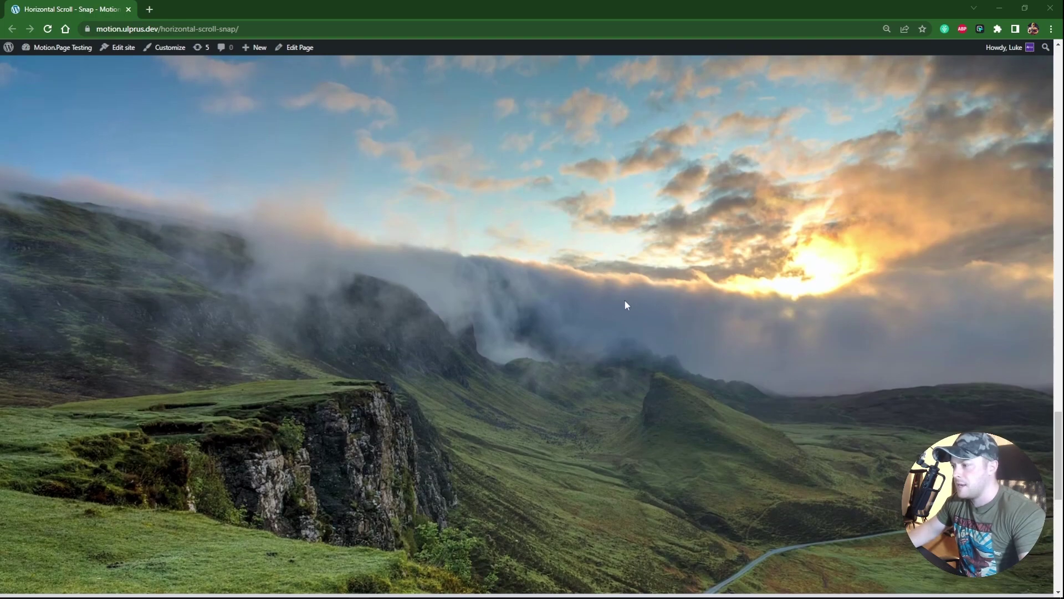
pyautogui.scroll(2, 622, 295)
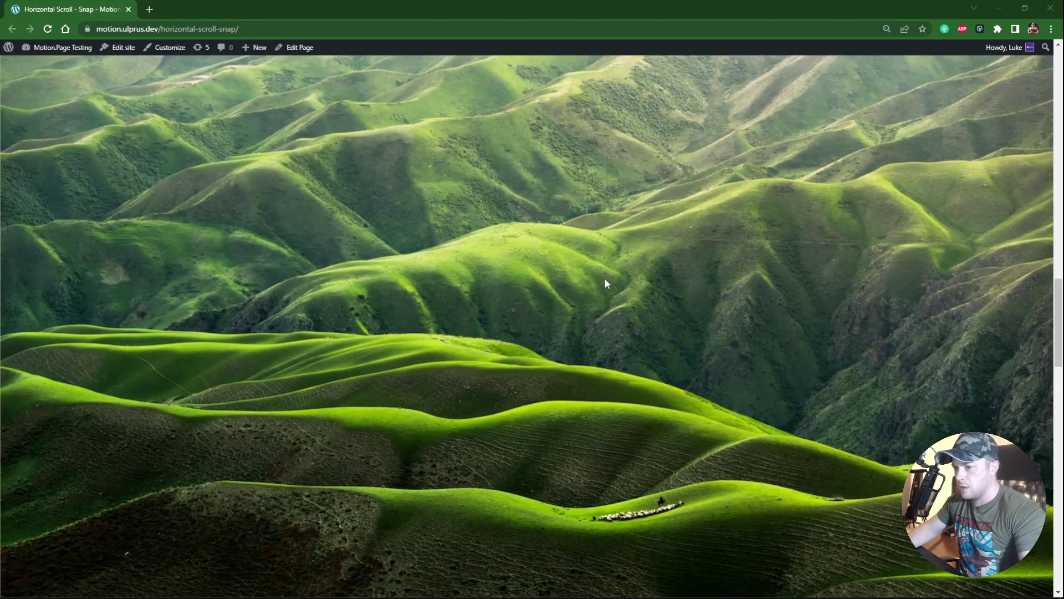
pyautogui.scroll(3, 604, 282)
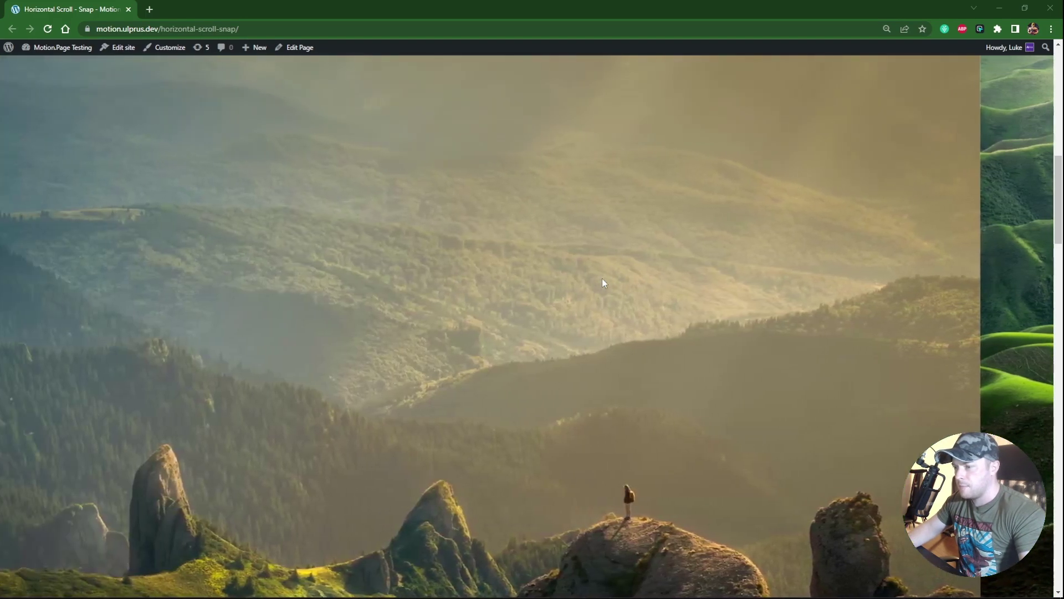
pyautogui.scroll(-3, 601, 280)
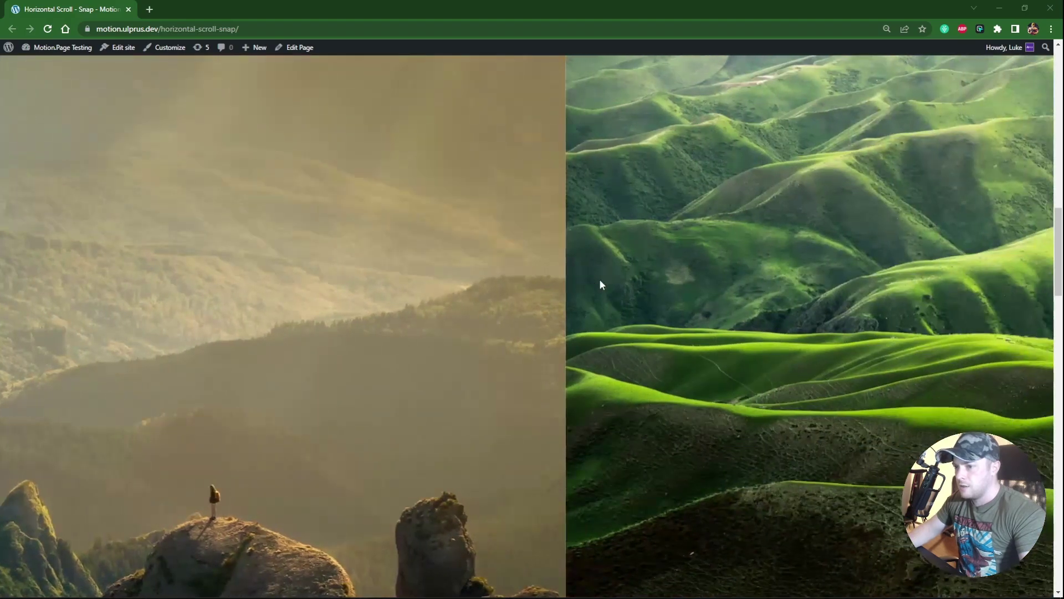
pyautogui.scroll(-3, 599, 283)
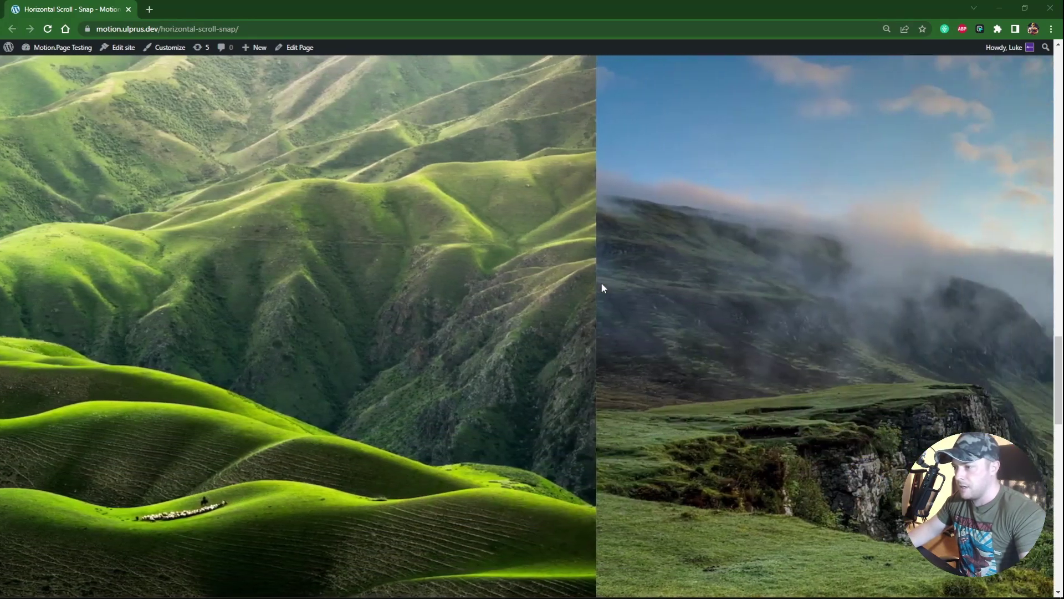
pyautogui.scroll(2, 599, 284)
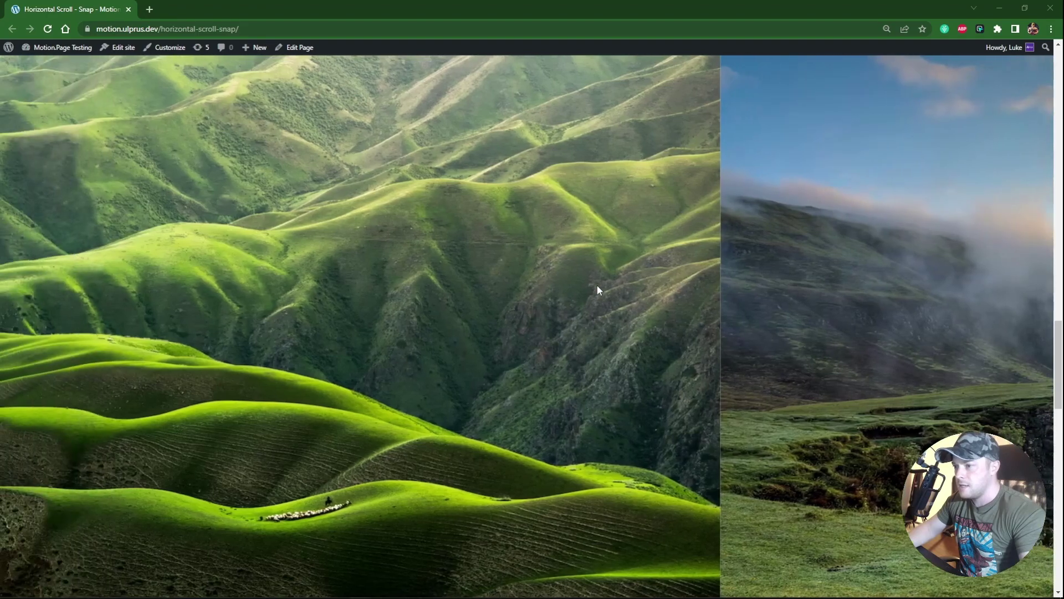
pyautogui.scroll(-2, 597, 285)
pyautogui.scroll(2, 594, 285)
pyautogui.scroll(-2, 594, 284)
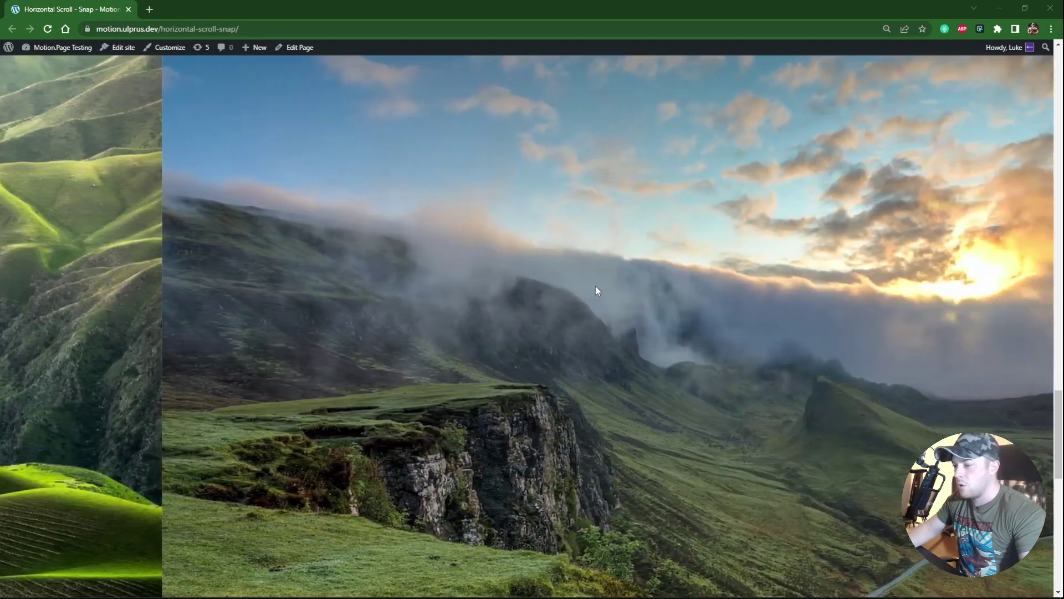
pyautogui.scroll(2, 595, 286)
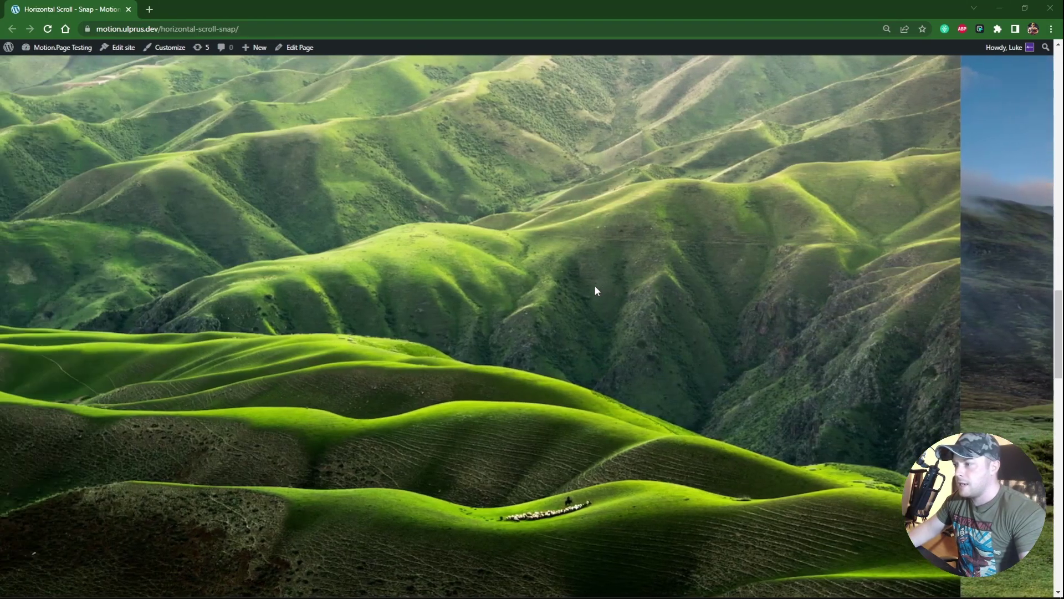
pyautogui.scroll(2, 592, 284)
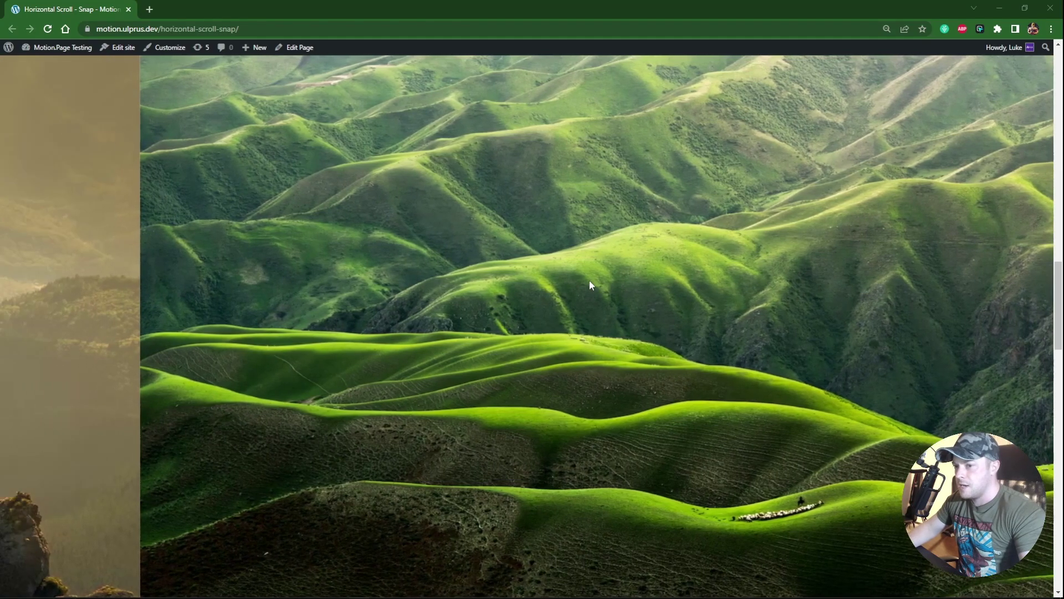
pyautogui.scroll(2, 589, 284)
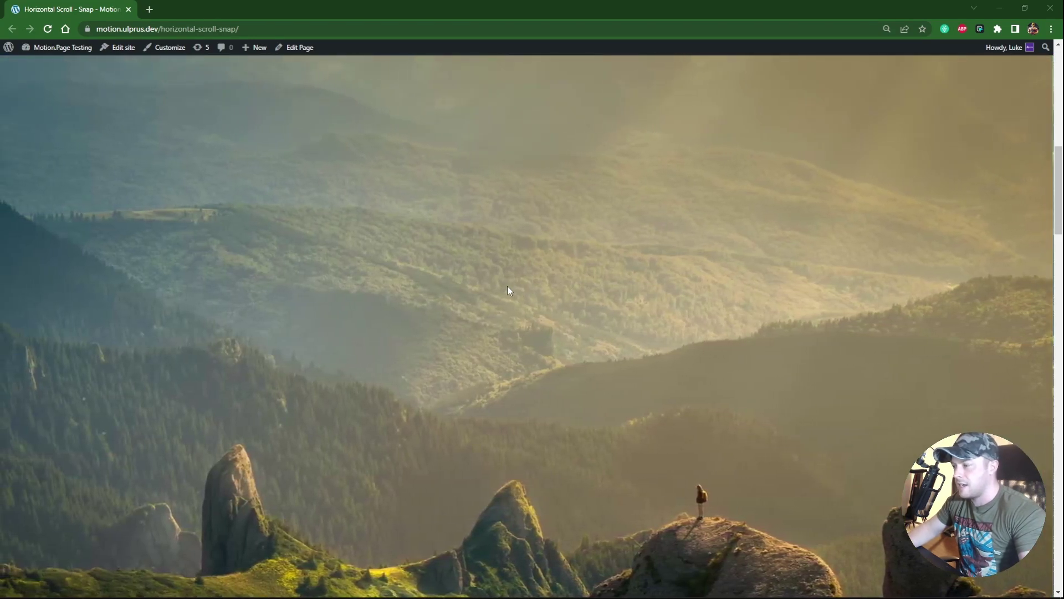
pyautogui.scroll(-2, 507, 287)
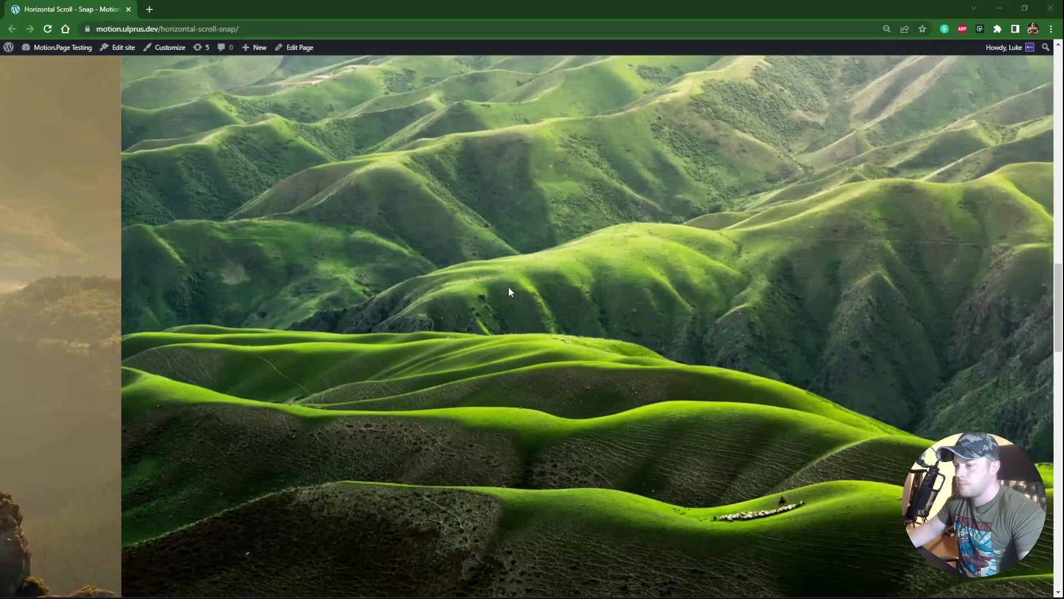
pyautogui.scroll(-3, 508, 290)
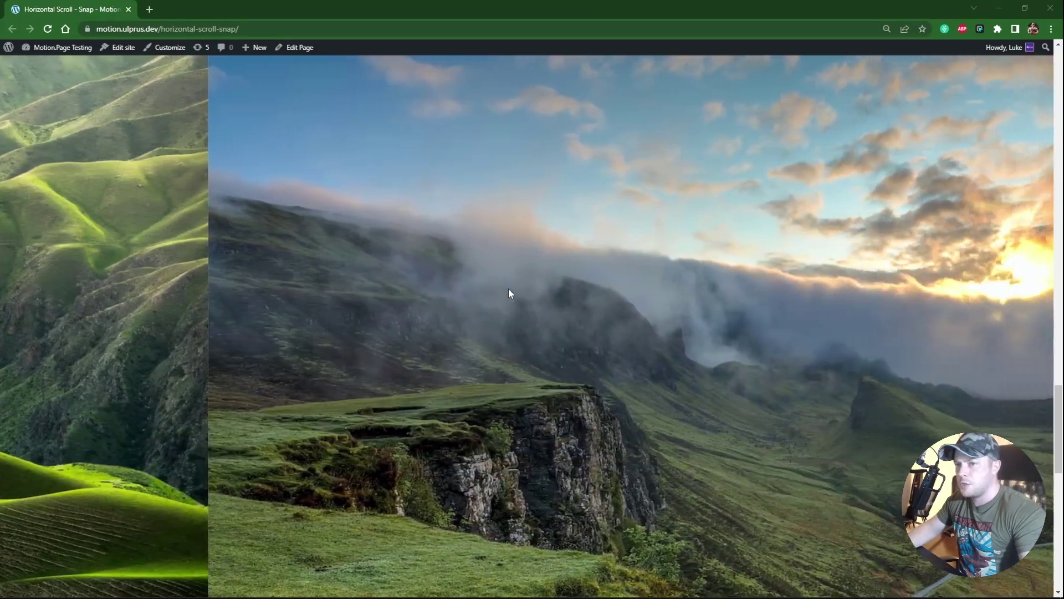
pyautogui.scroll(-2, 671, 277)
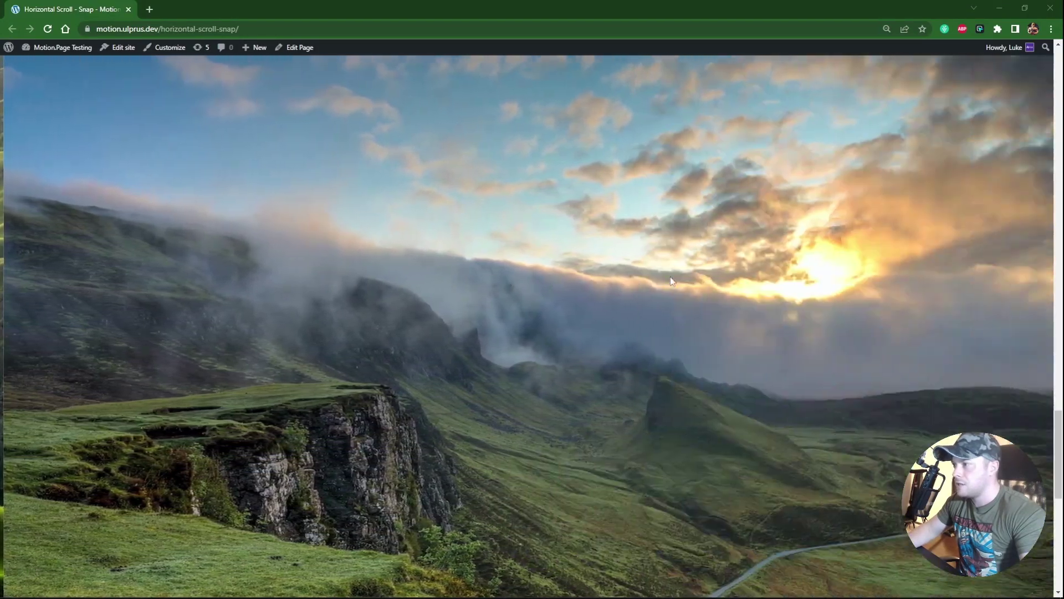
pyautogui.scroll(-4, 669, 278)
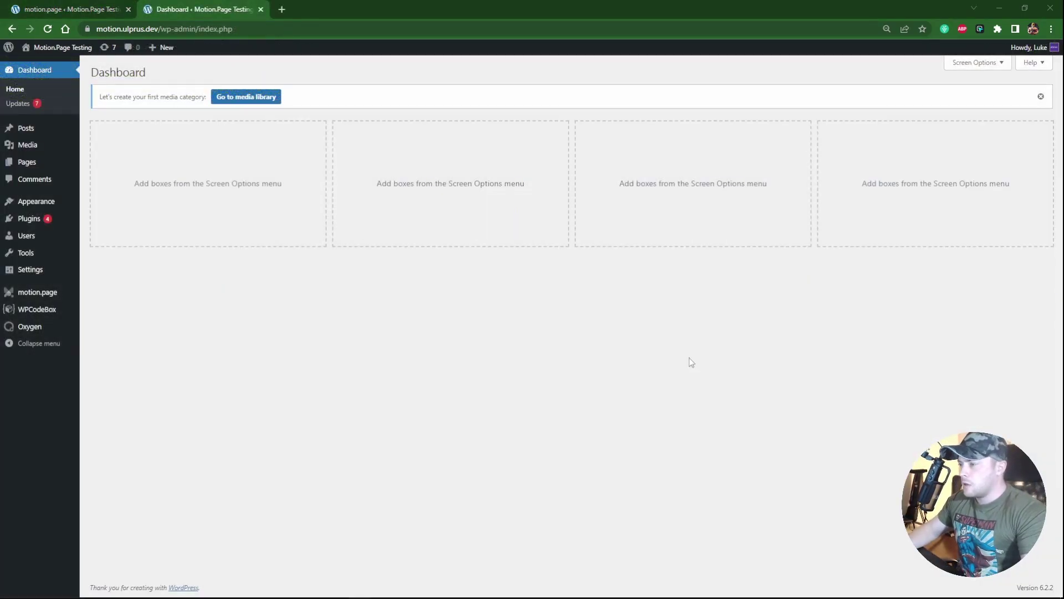
pyautogui.click(104, 165)
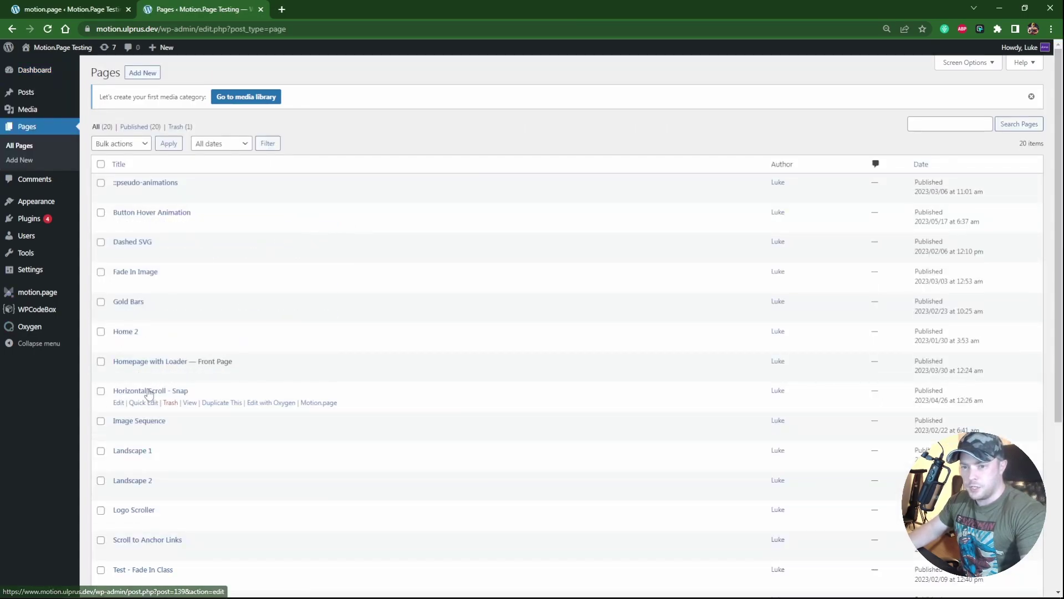
pyautogui.click(182, 393)
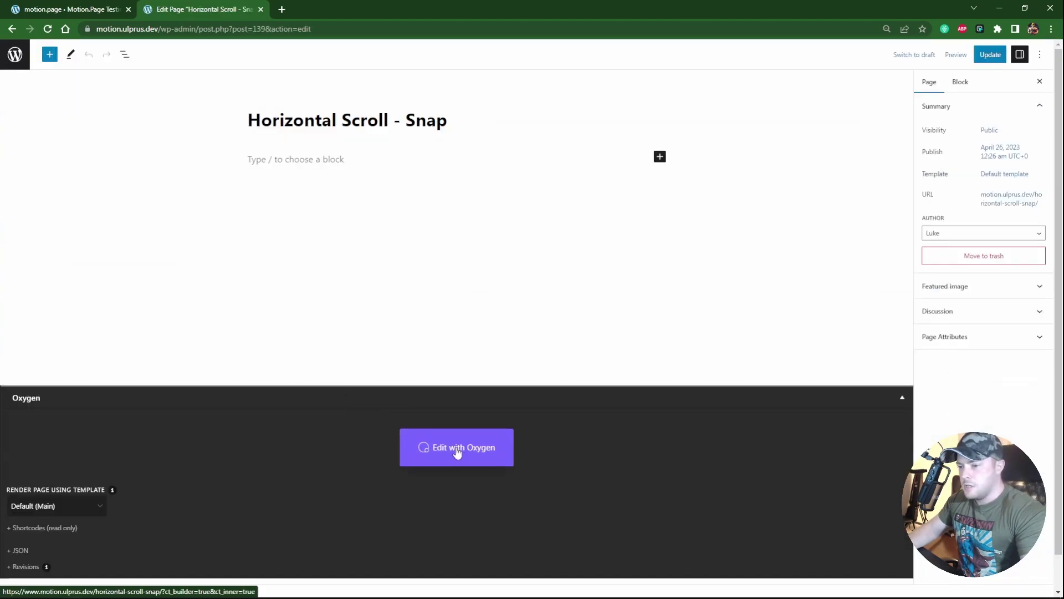
pyautogui.click(457, 449)
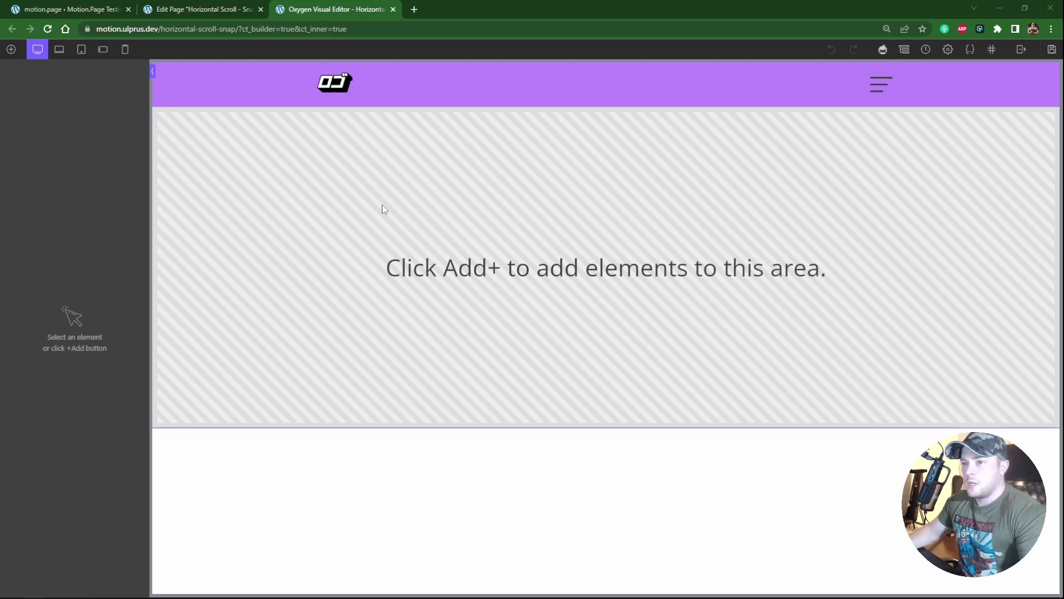
# Add a Section to the page and style it through its section-2-139 ID selector.
pyautogui.click(11, 50)
pyautogui.click(31, 138)
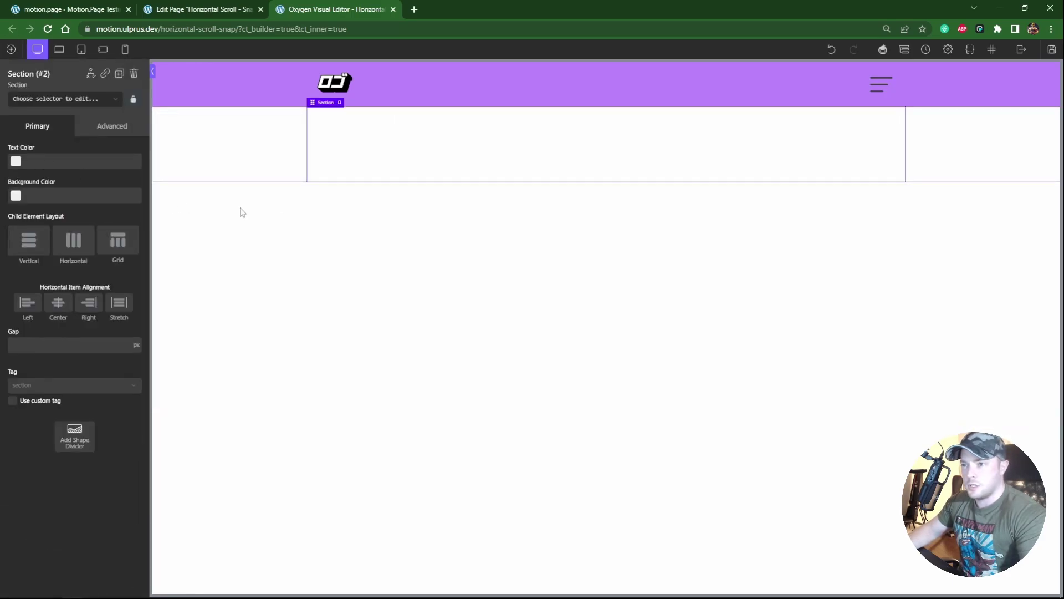
pyautogui.click(83, 126)
pyautogui.click(50, 99)
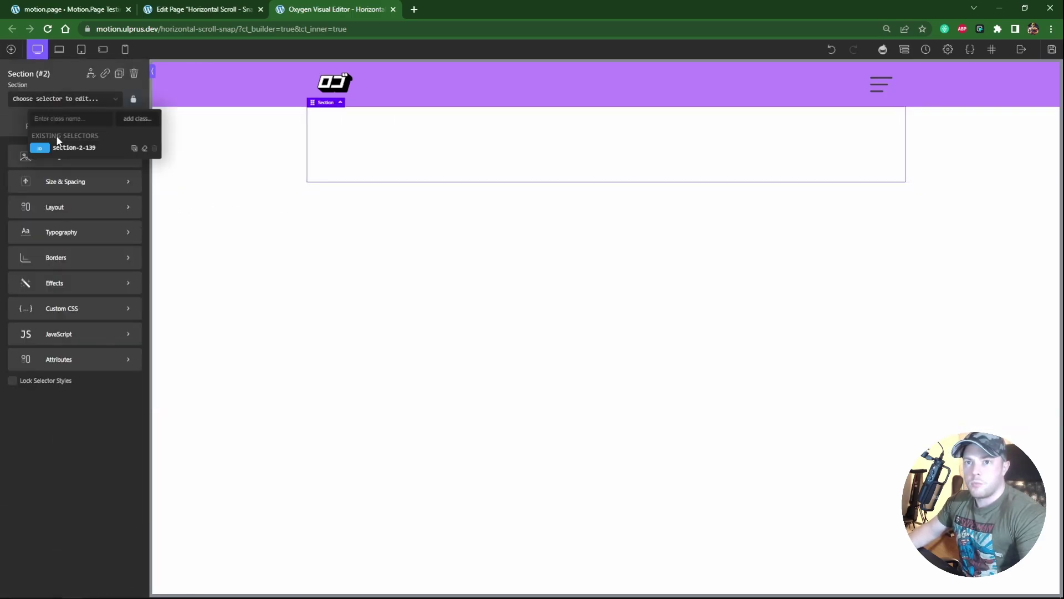
pyautogui.click(66, 148)
# Set the section's height to 100 vh in Size & Spacing.
pyautogui.click(74, 181)
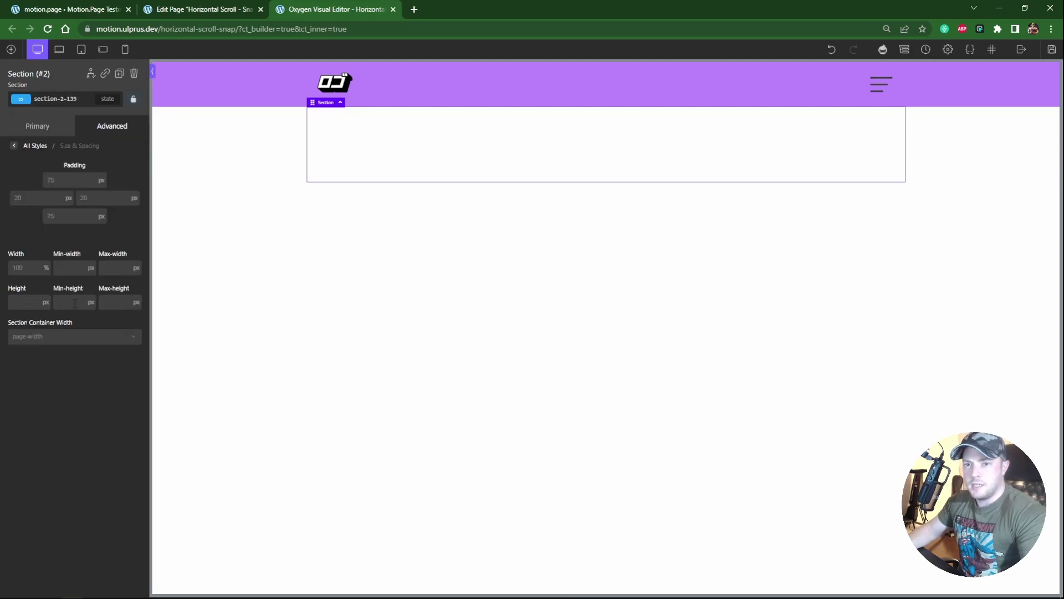
pyautogui.click(46, 307)
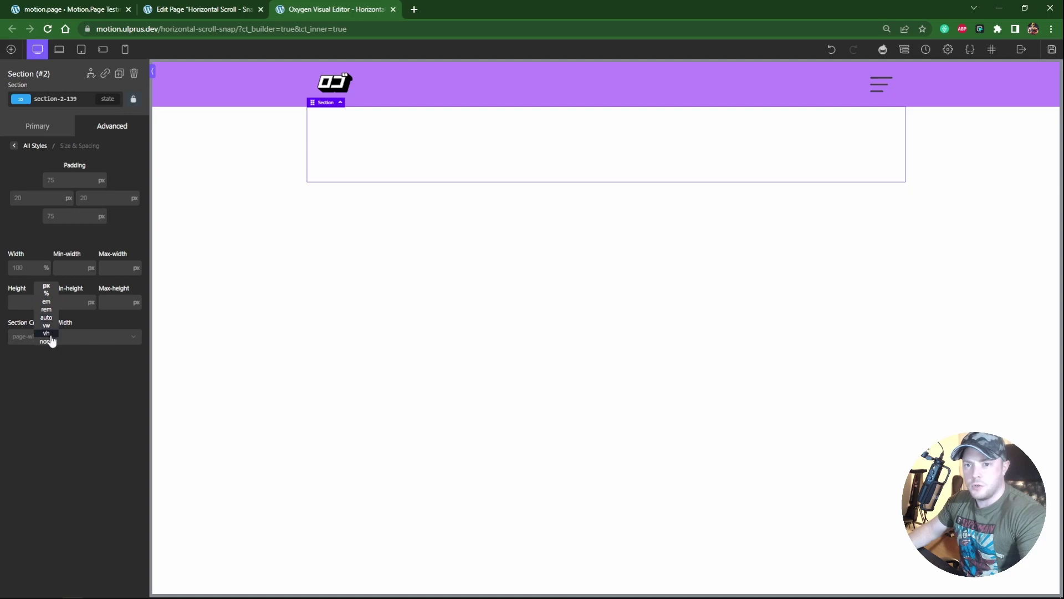
pyautogui.click(48, 339)
pyautogui.write('100')
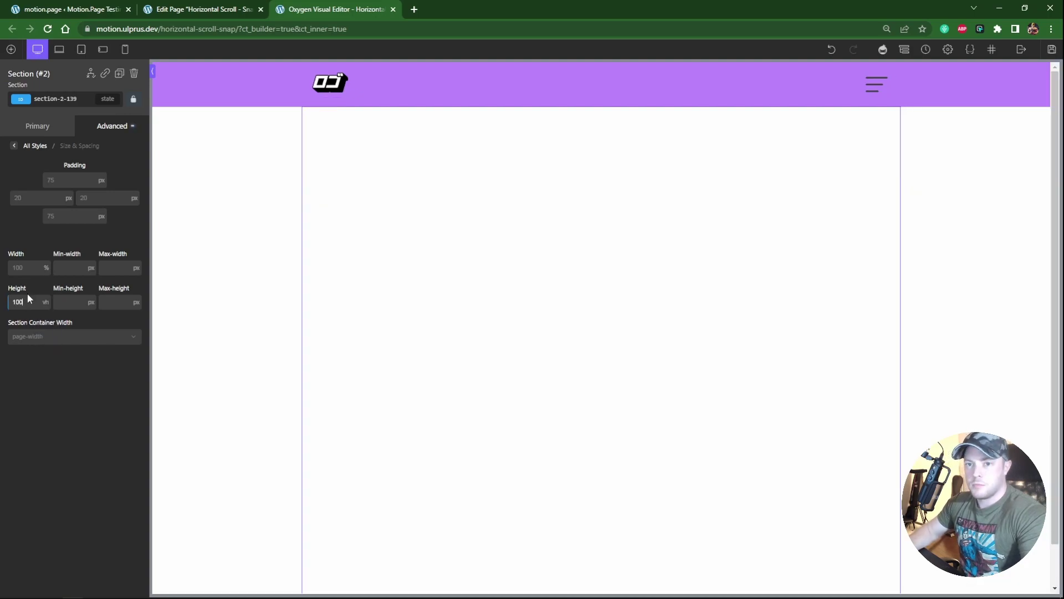
pyautogui.click(35, 145)
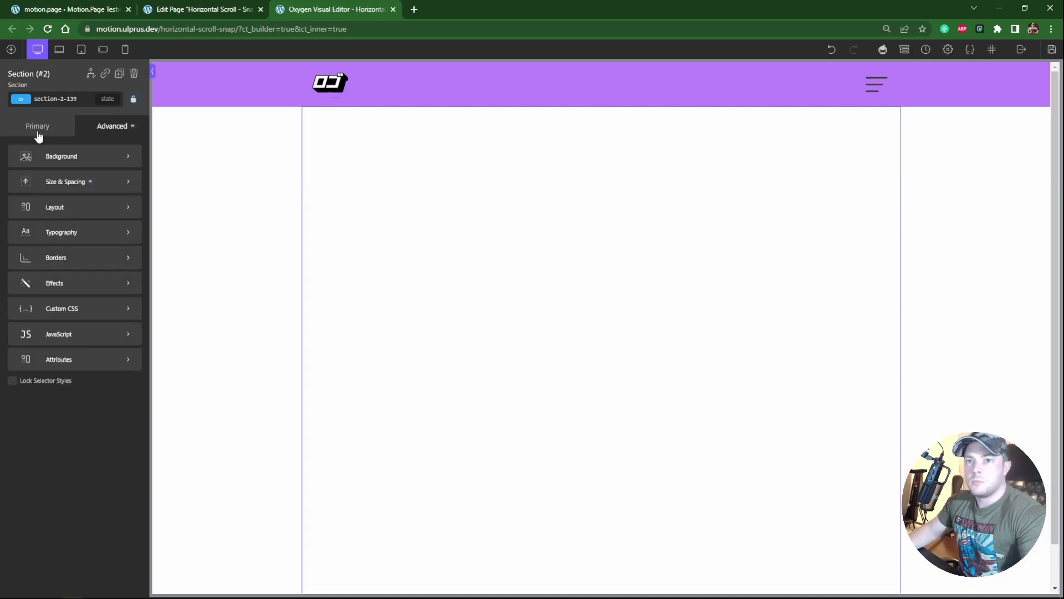
pyautogui.click(58, 158)
# Set the section background to #ef9494 and rename it 'Section 1' in the Structure panel.
pyautogui.click(30, 179)
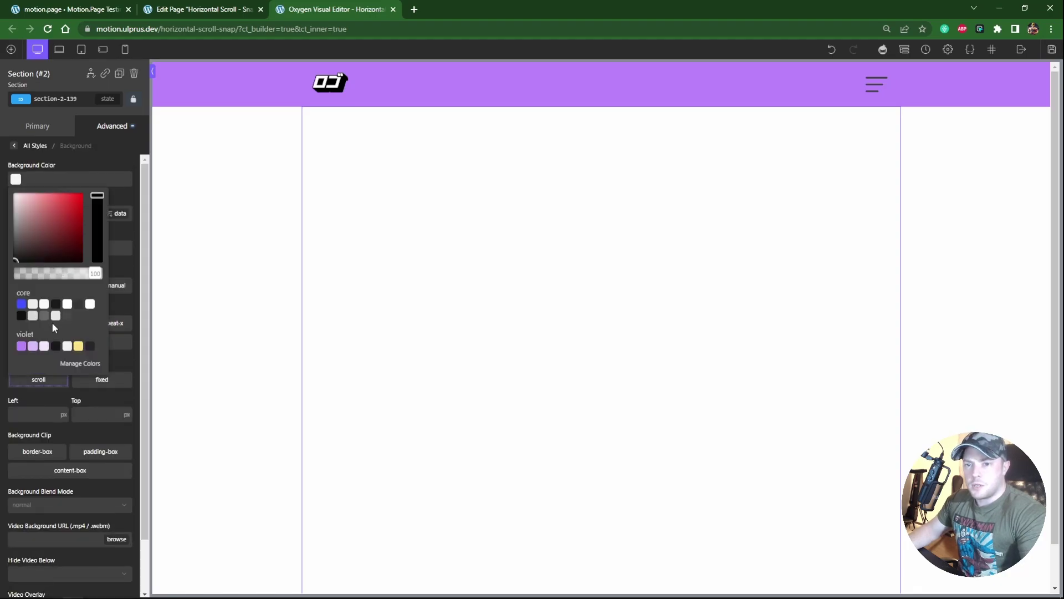
pyautogui.click(28, 212)
pyautogui.click(904, 49)
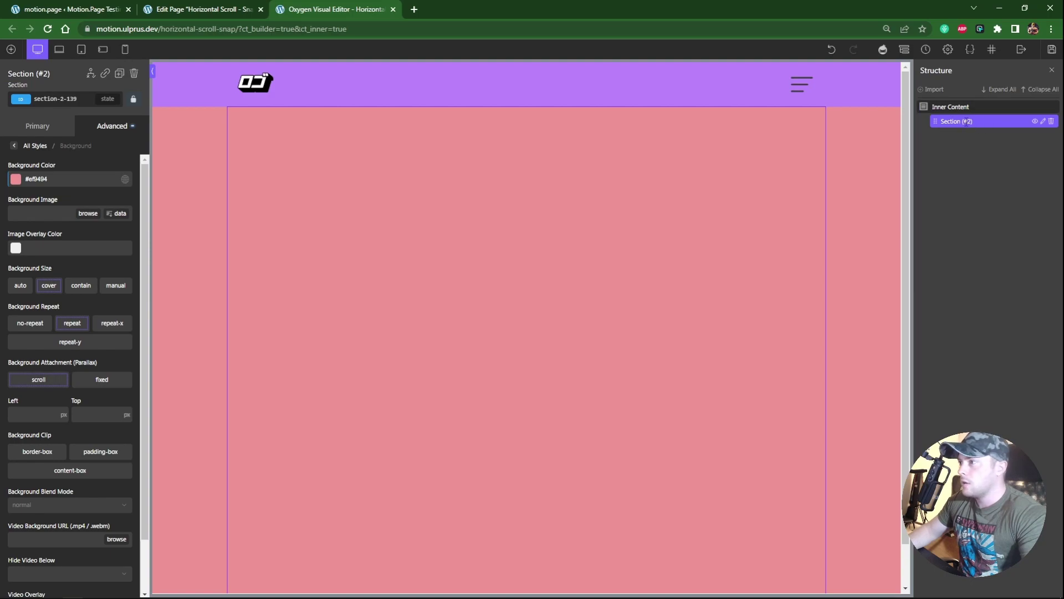
pyautogui.doubleClick(966, 121)
pyautogui.write('Section 1')
pyautogui.press('Return')
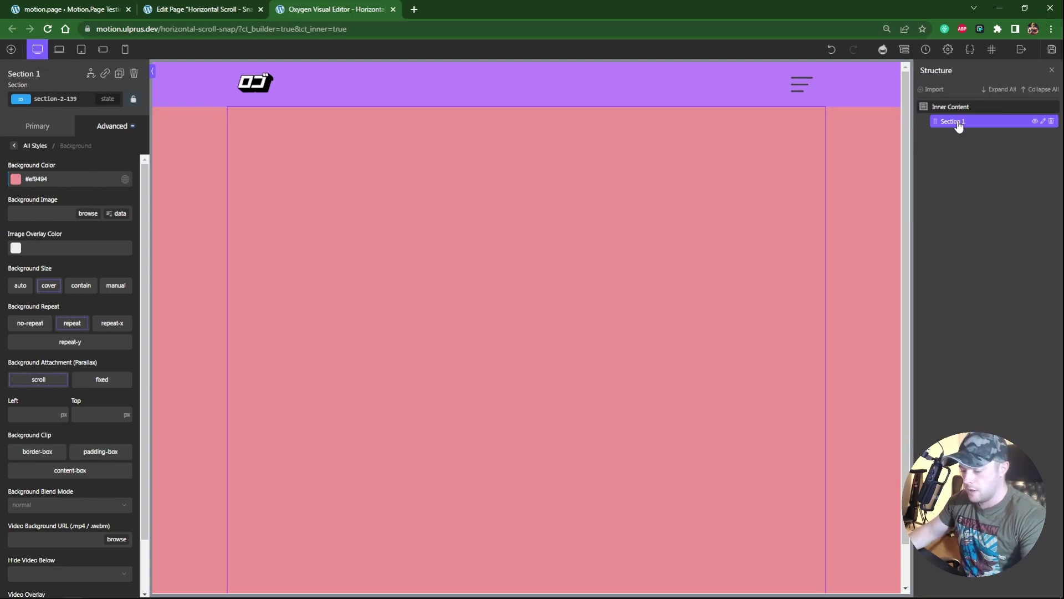
# Duplicate Section 1 twice and rename the copies 'Section 2' and 'Section 3'.
pyautogui.hotkey('ctrl', 'd')
pyautogui.hotkey('ctrl', 'd')
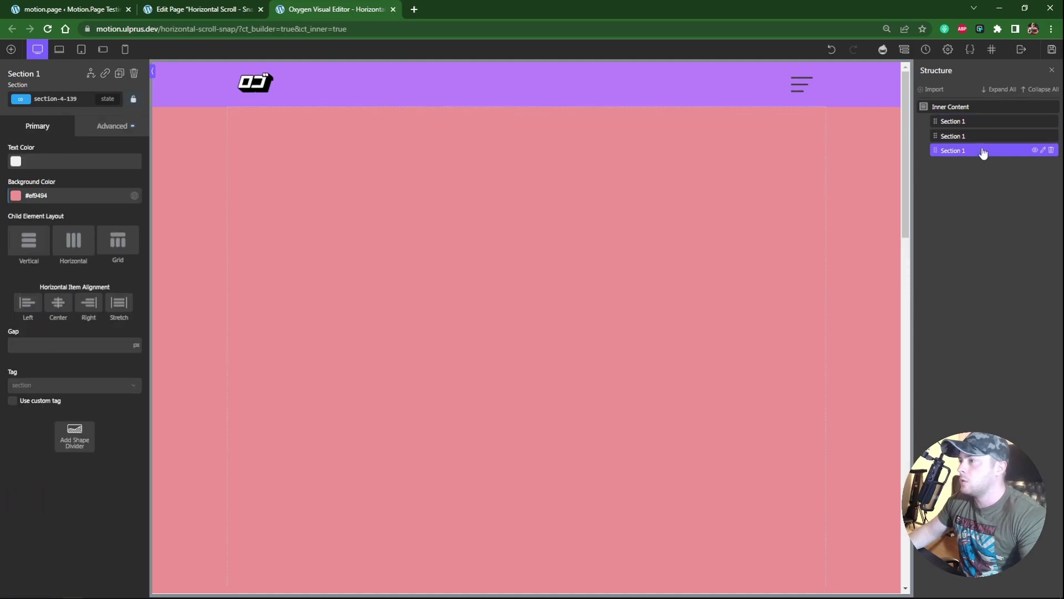
pyautogui.hotkey('ctrl', 'd')
pyautogui.doubleClick(972, 136)
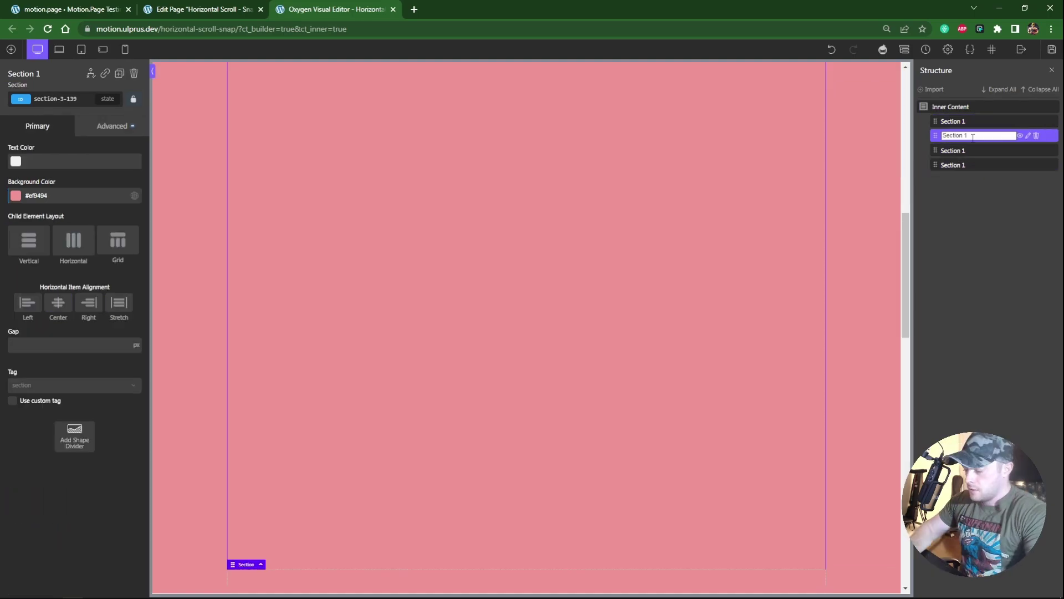
pyautogui.write('2')
pyautogui.press('Return')
pyautogui.doubleClick(976, 150)
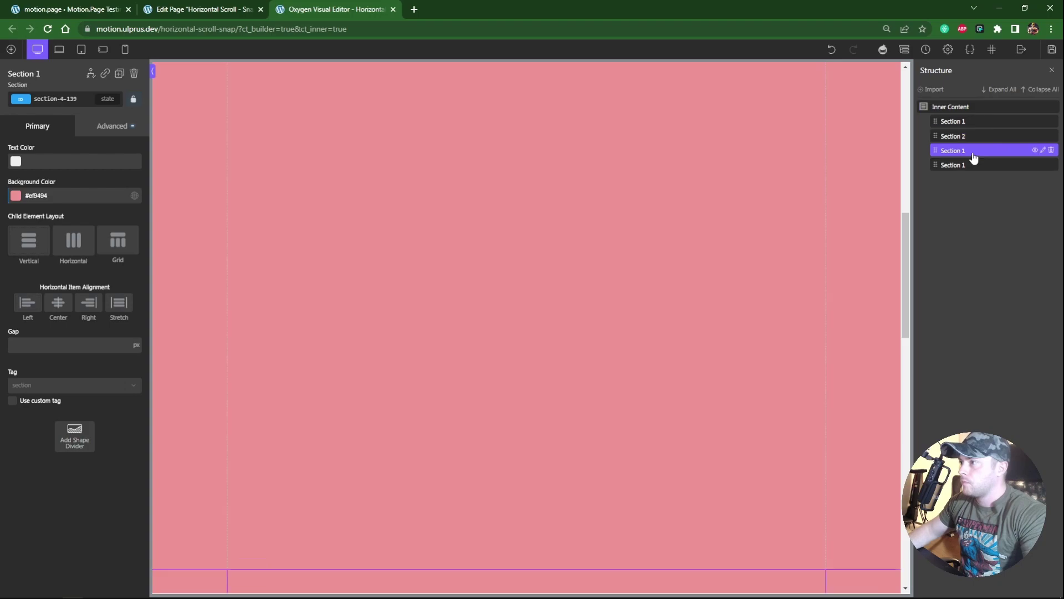
pyautogui.write('3')
pyautogui.press('Return')
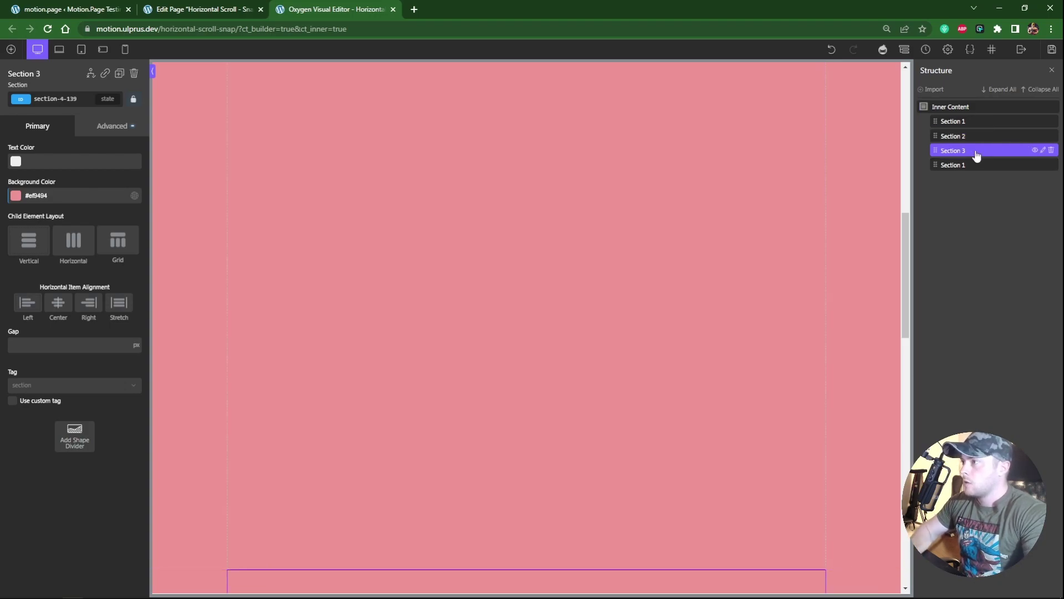
# Name the fourth section 'Section 4', duplicate it, and name the copy 'Section 5'.
pyautogui.doubleClick(980, 166)
pyautogui.write('Section 4')
pyautogui.press('Return')
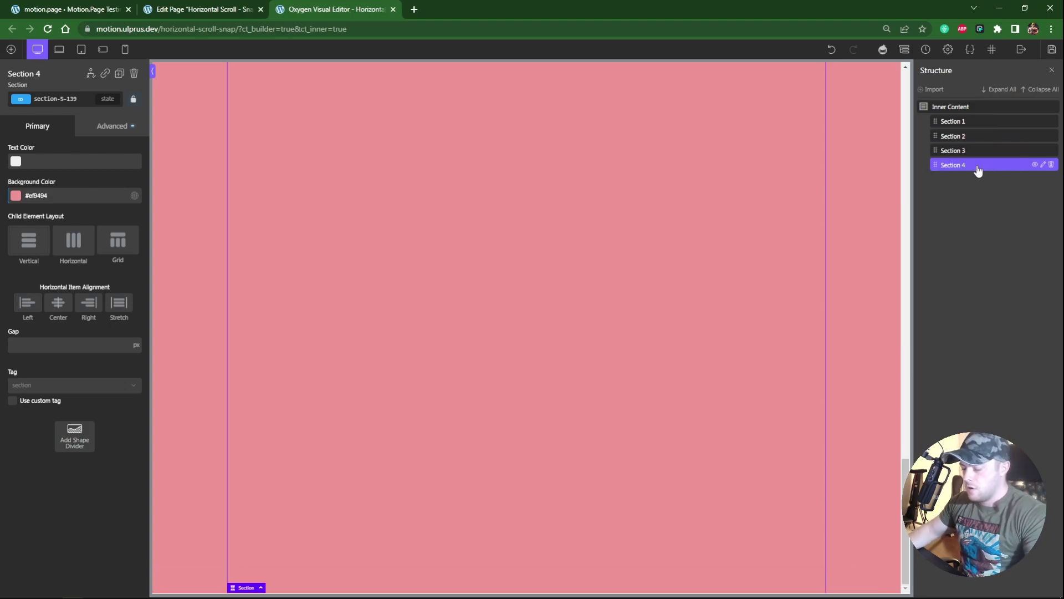
pyautogui.hotkey('ctrl', 'd')
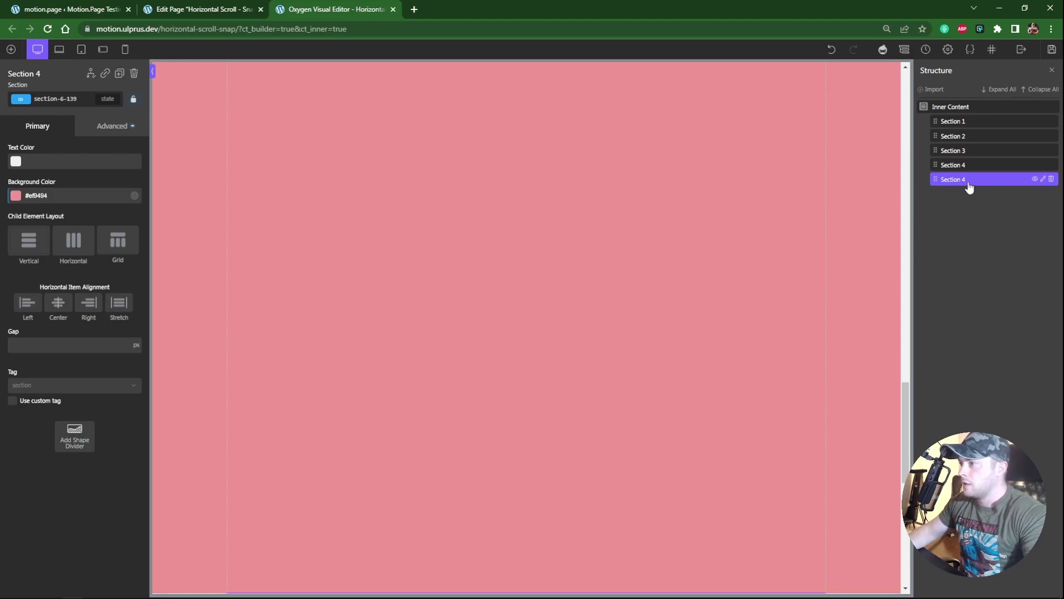
pyautogui.doubleClick(972, 179)
pyautogui.write('5')
pyautogui.press('Return')
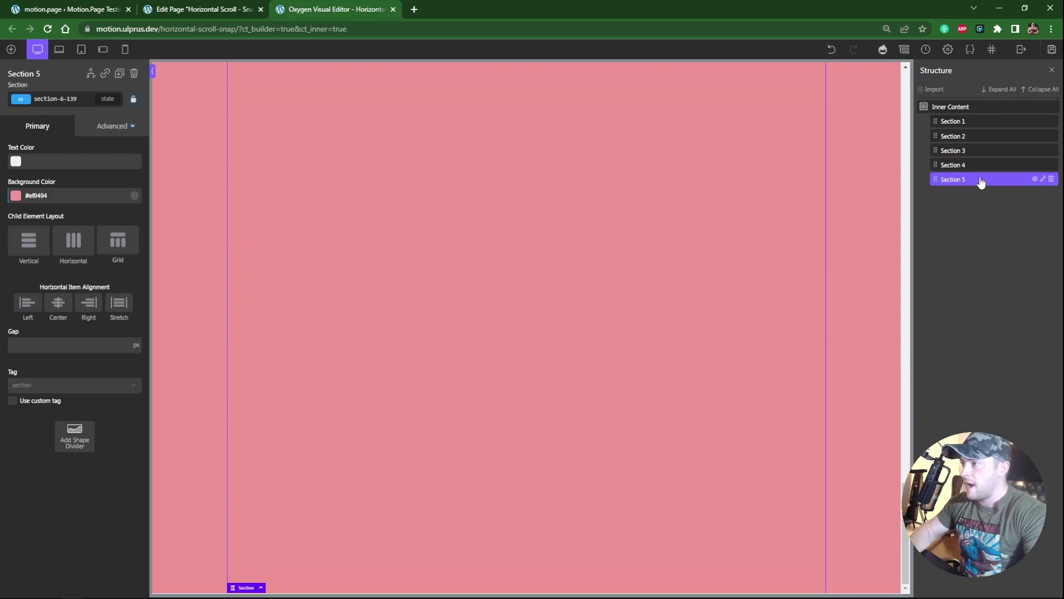
pyautogui.click(953, 165)
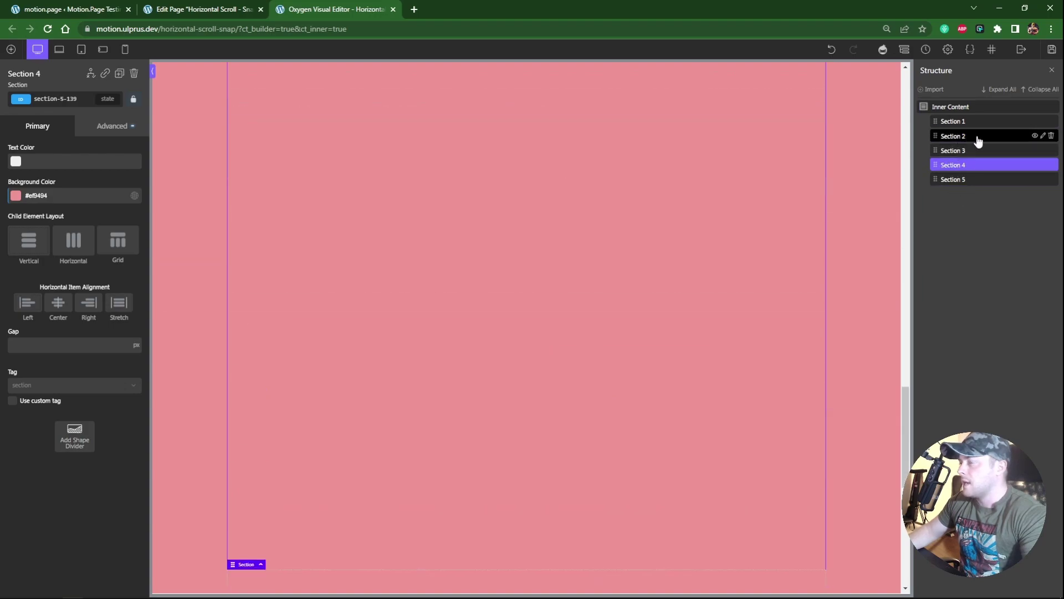
# Wrap Section 2 in a new div, move Section 3 into it, and name it H-Scroll-Wrapper.
pyautogui.click(1042, 136)
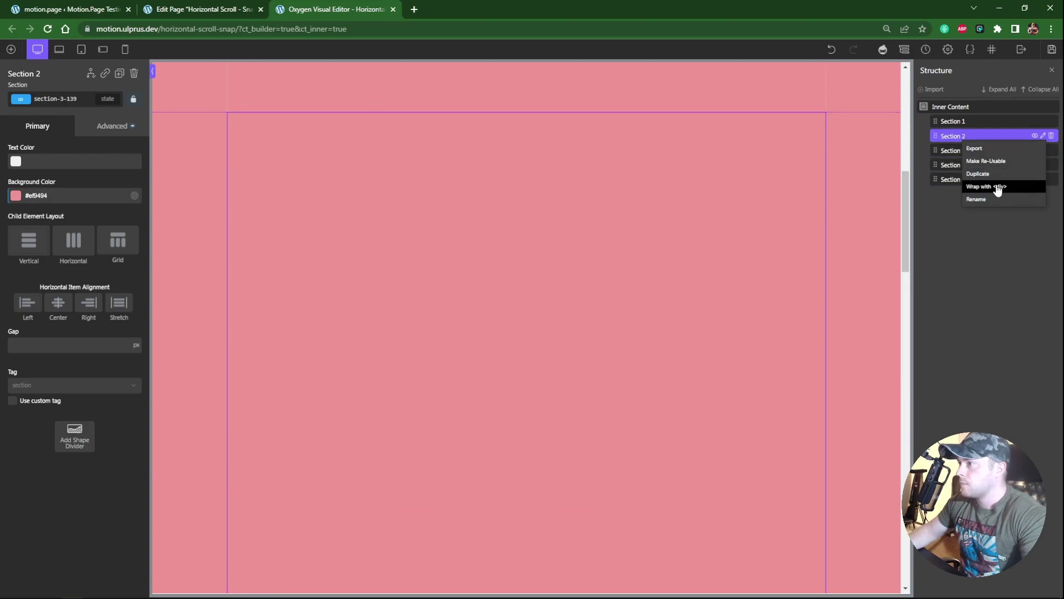
pyautogui.click(985, 187)
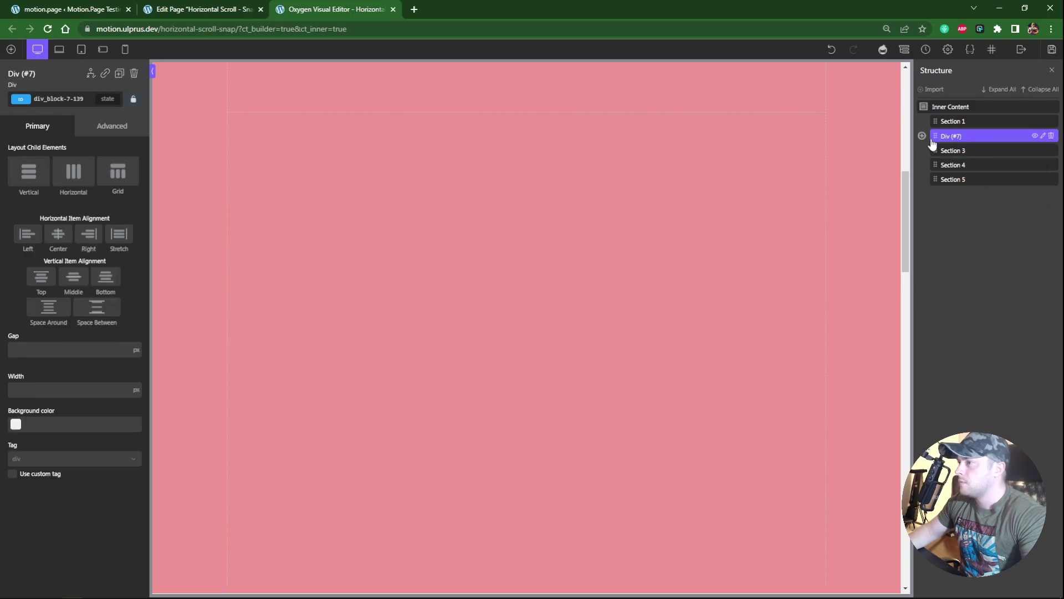
pyautogui.click(922, 136)
pyautogui.moveTo(935, 163); pyautogui.dragTo(948, 180)
pyautogui.doubleClick(971, 136)
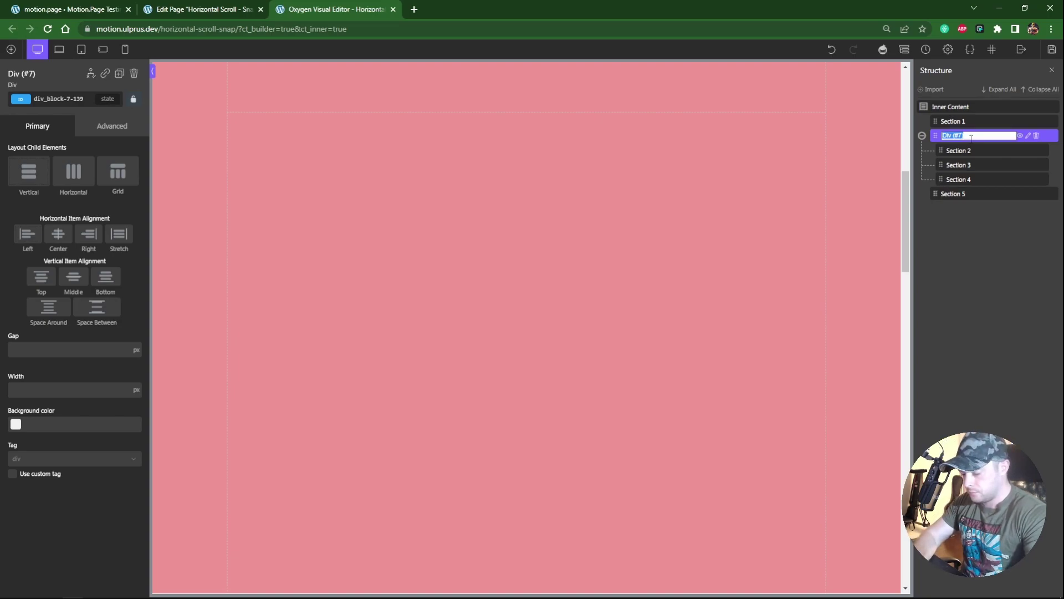
pyautogui.write('Scroll-')
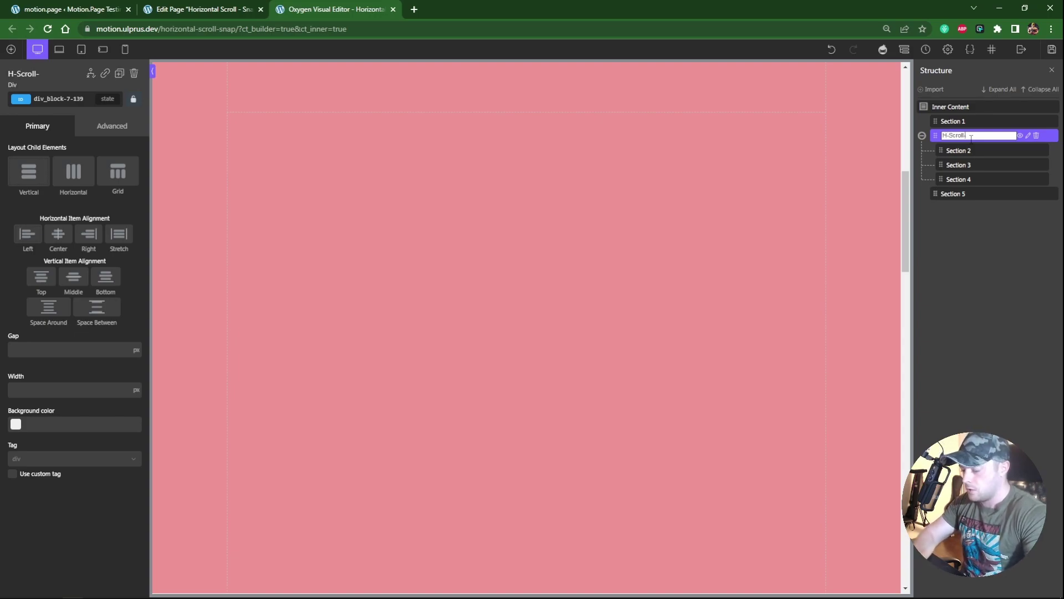
pyautogui.write('rappe')
pyautogui.press('Return')
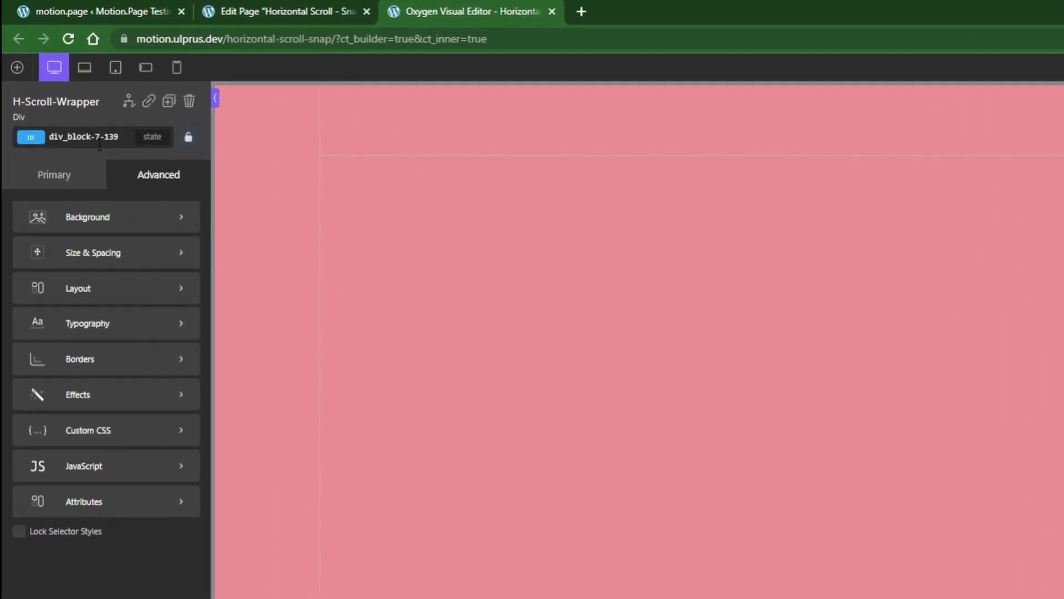
# Give the wrapper class h-scroll-wrapper with a horizontal, middle-aligned layout.
pyautogui.click(100, 139)
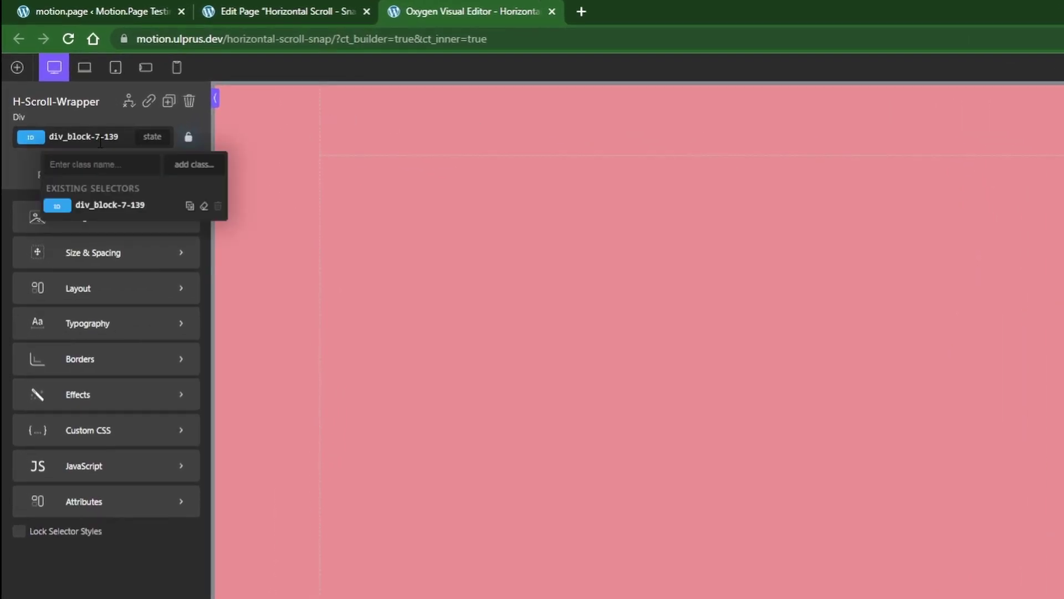
pyautogui.write('h-scroll-wrapper')
pyautogui.press('Return')
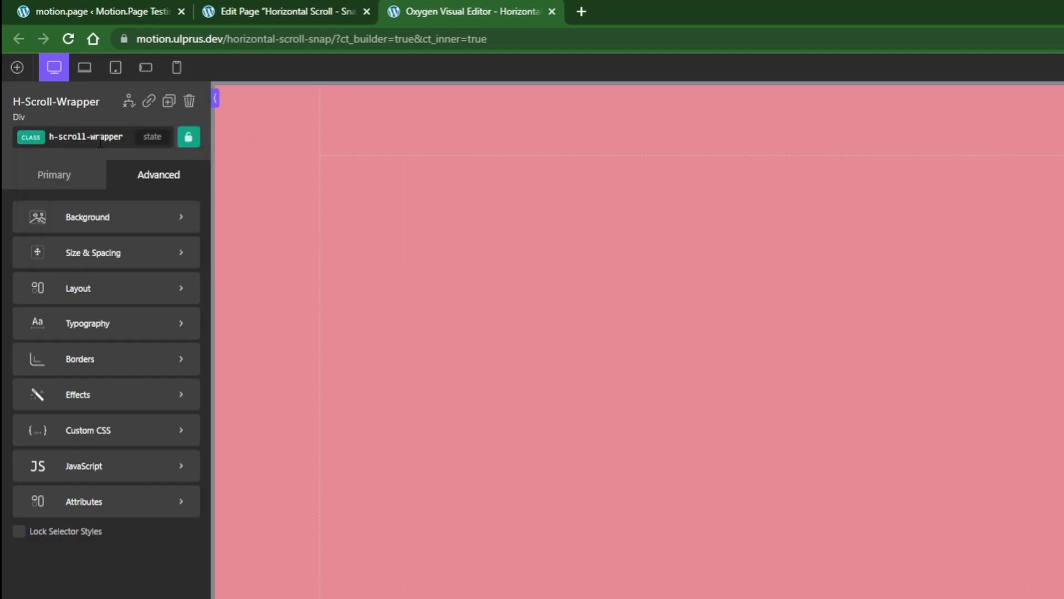
pyautogui.click(65, 185)
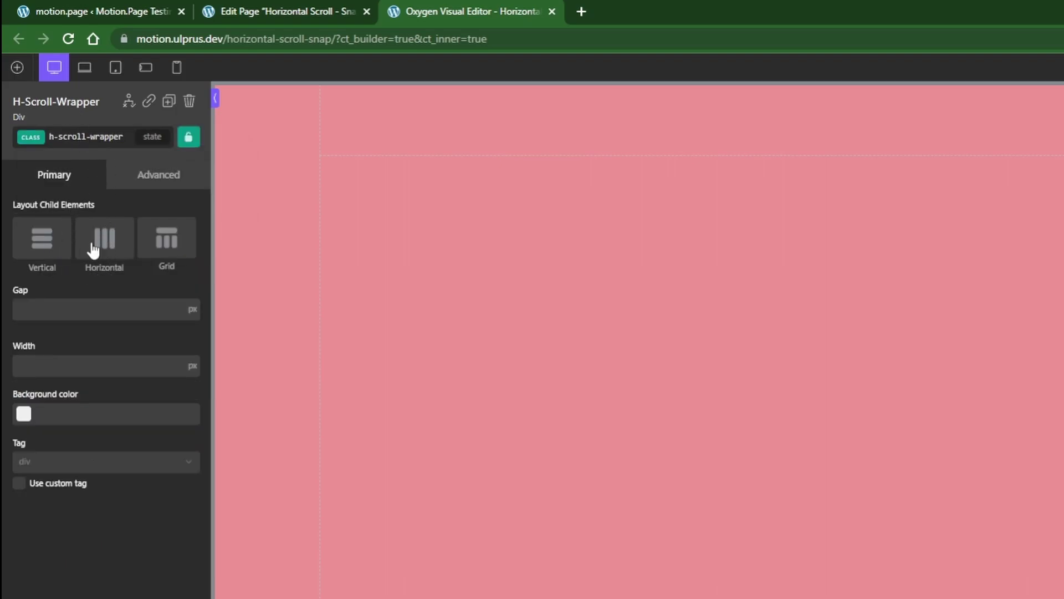
pyautogui.click(110, 239)
pyautogui.click(83, 384)
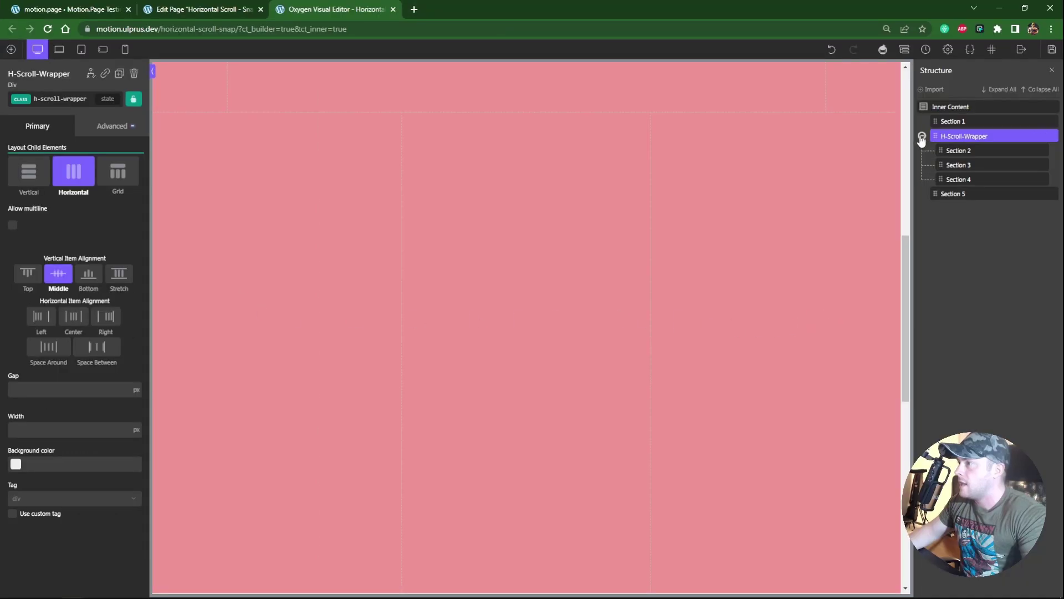
pyautogui.click(922, 136)
pyautogui.click(922, 136)
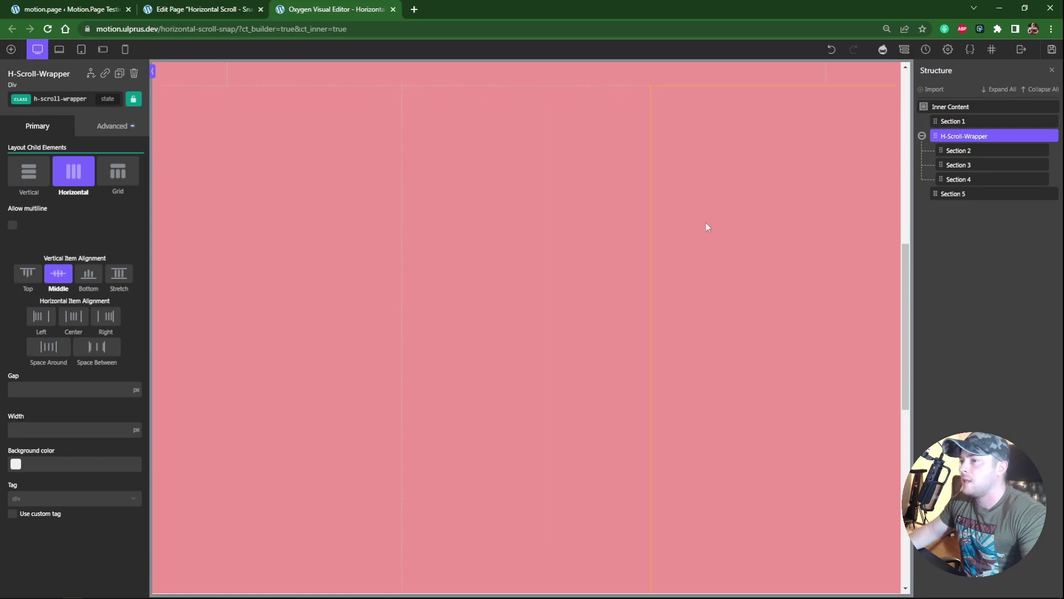
pyautogui.scroll(-2, 706, 234)
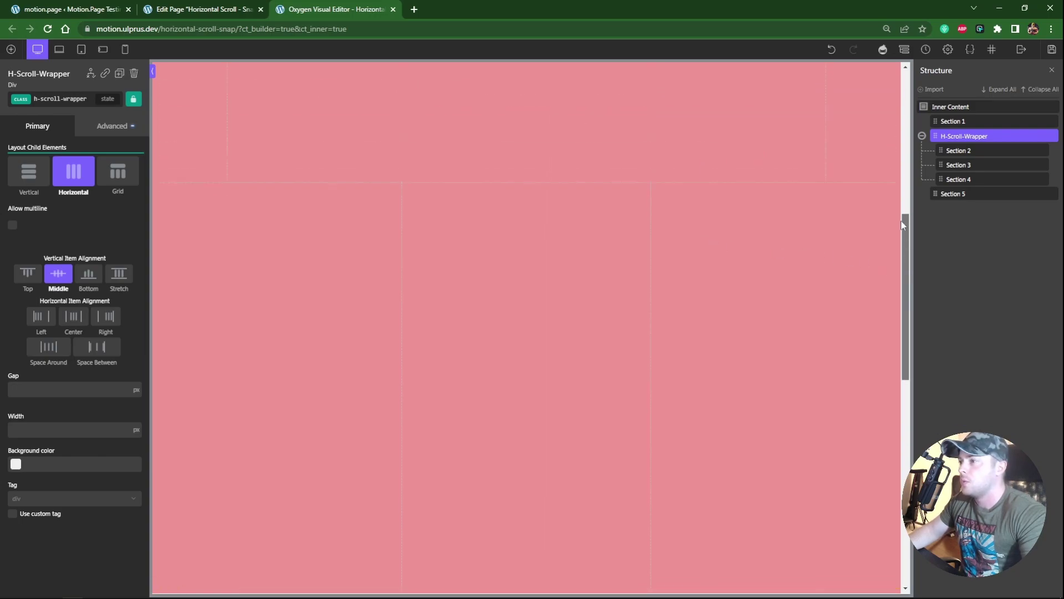
pyautogui.scroll(2, 900, 216)
# Set Section 2's background to orange and Section 3's to green.
pyautogui.click(977, 156)
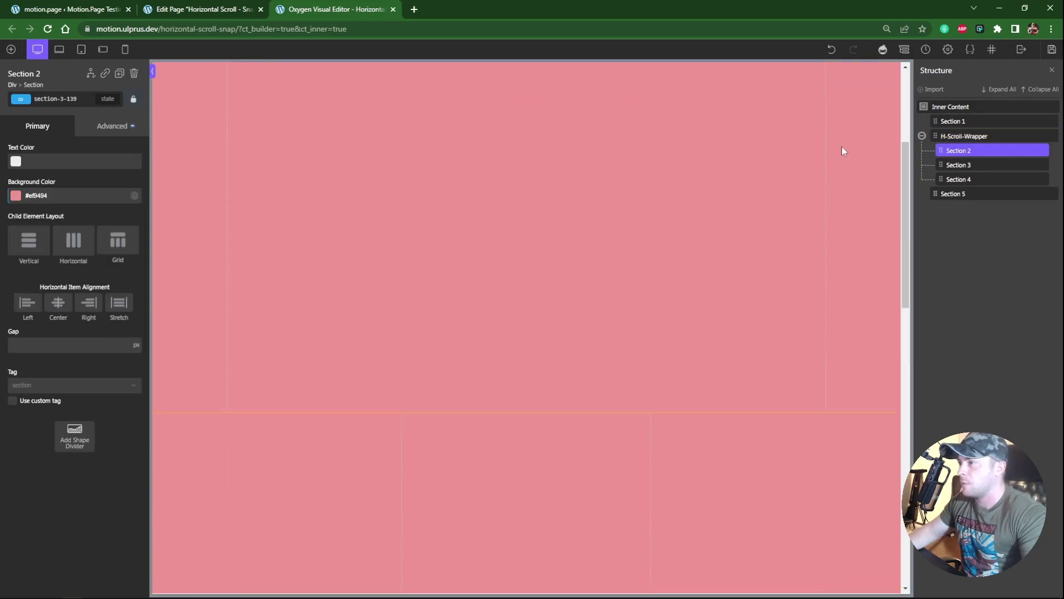
pyautogui.click(15, 195)
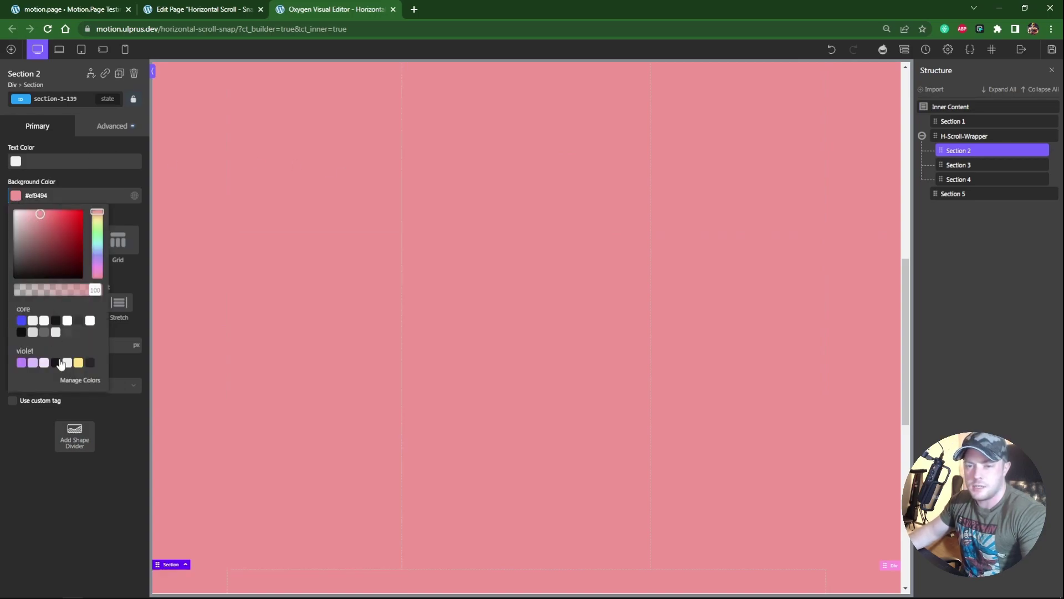
pyautogui.click(96, 216)
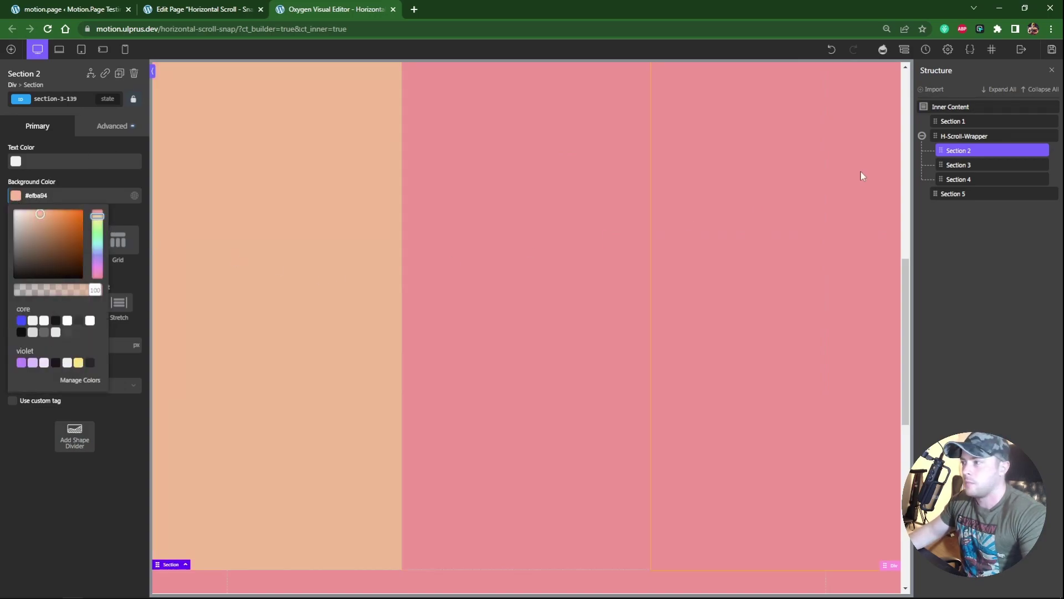
pyautogui.click(961, 165)
pyautogui.click(16, 195)
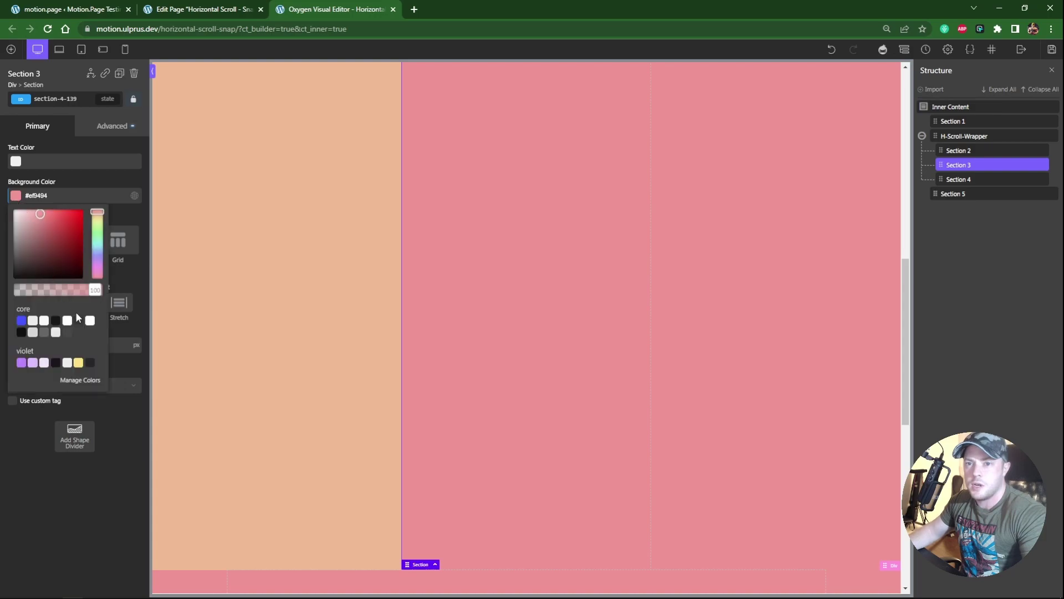
pyautogui.click(97, 240)
# Set Section 4's background to cyan and Section 5's to a pale lavender.
pyautogui.click(959, 179)
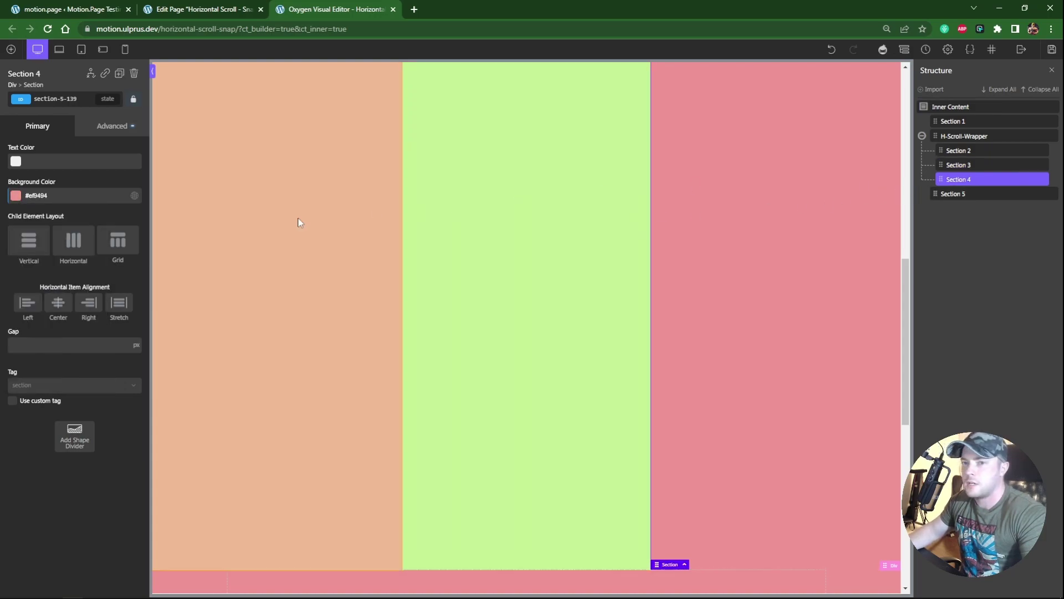
pyautogui.click(15, 195)
pyautogui.click(97, 243)
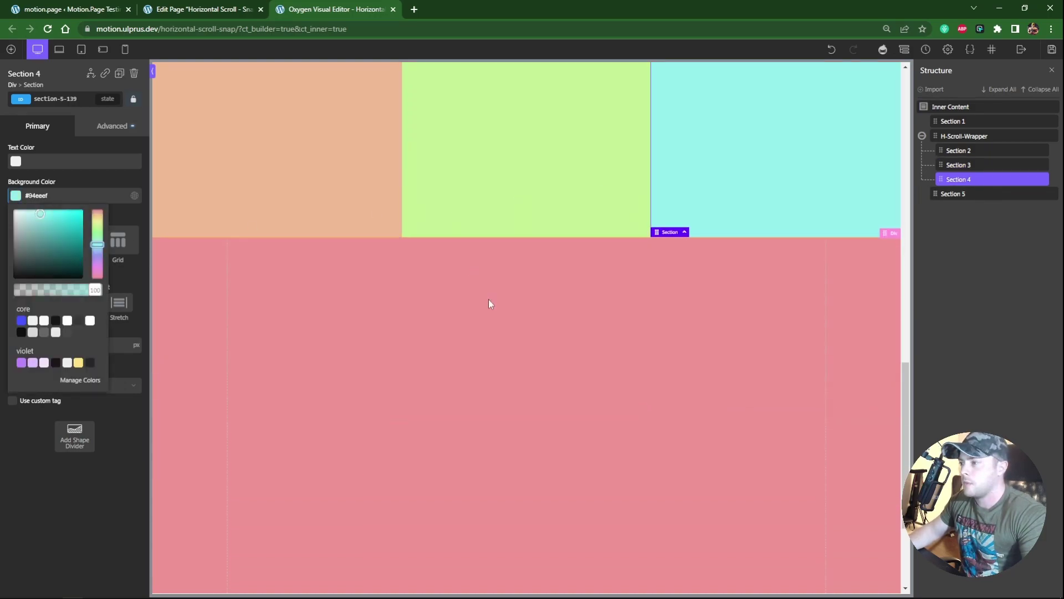
pyautogui.click(987, 196)
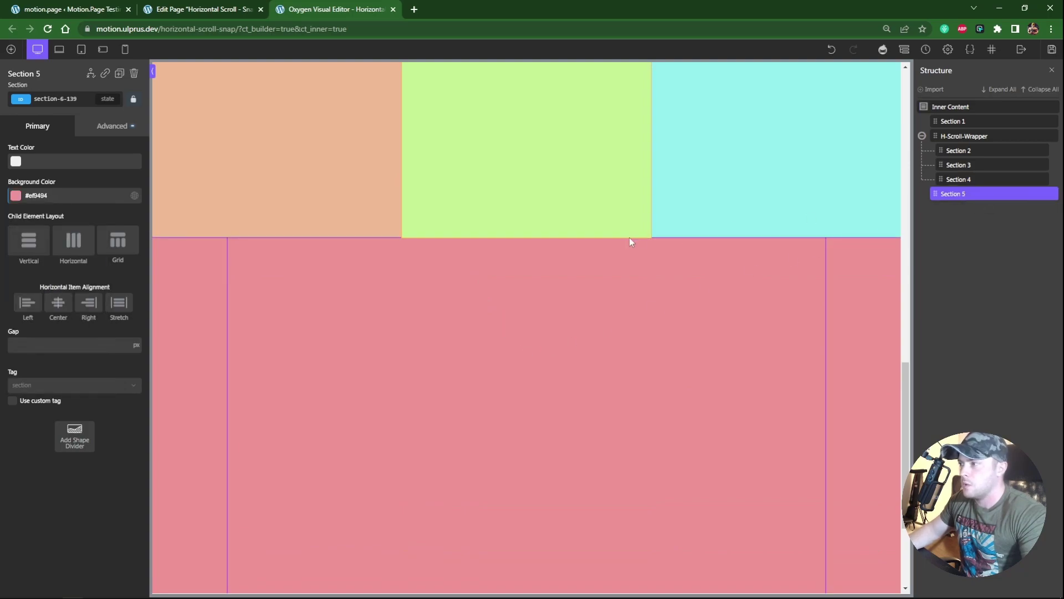
pyautogui.click(15, 196)
pyautogui.moveTo(97, 247); pyautogui.dragTo(98, 256)
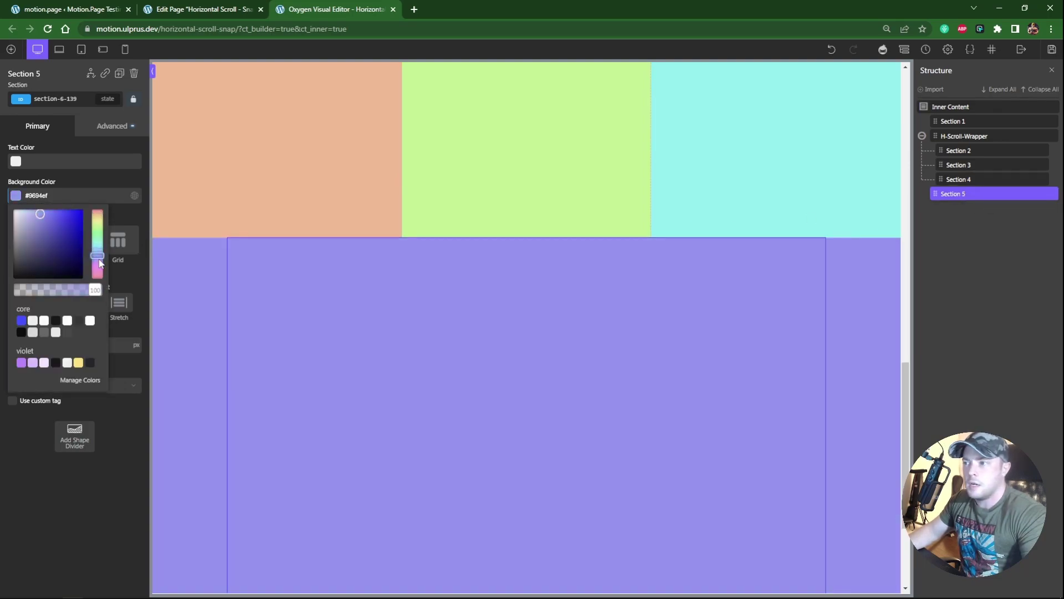
pyautogui.moveTo(40, 214); pyautogui.dragTo(28, 212)
pyautogui.moveTo(902, 411); pyautogui.dragTo(900, 162)
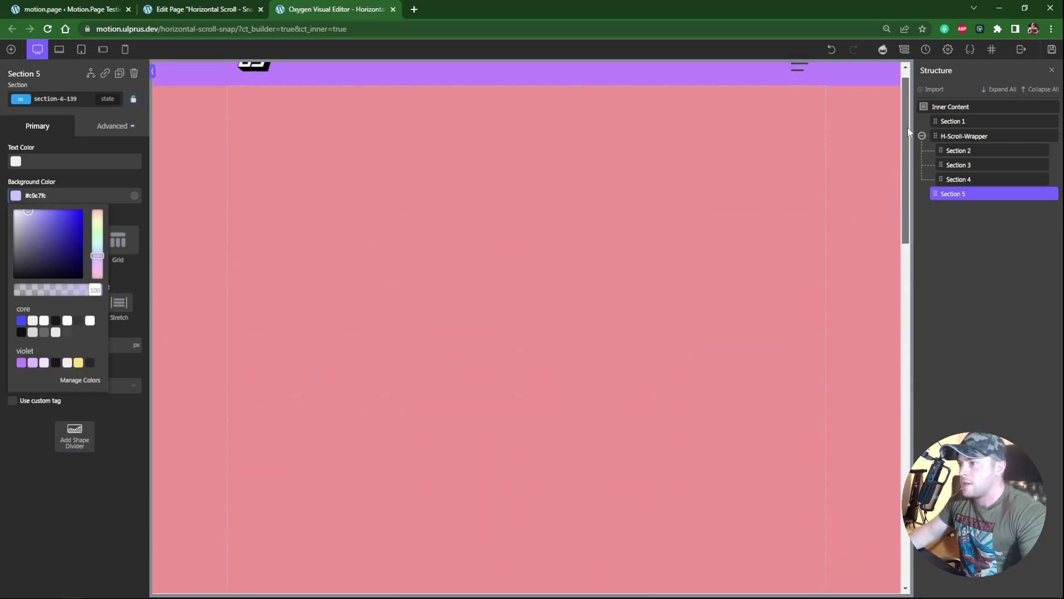
pyautogui.moveTo(908, 131); pyautogui.dragTo(833, 155)
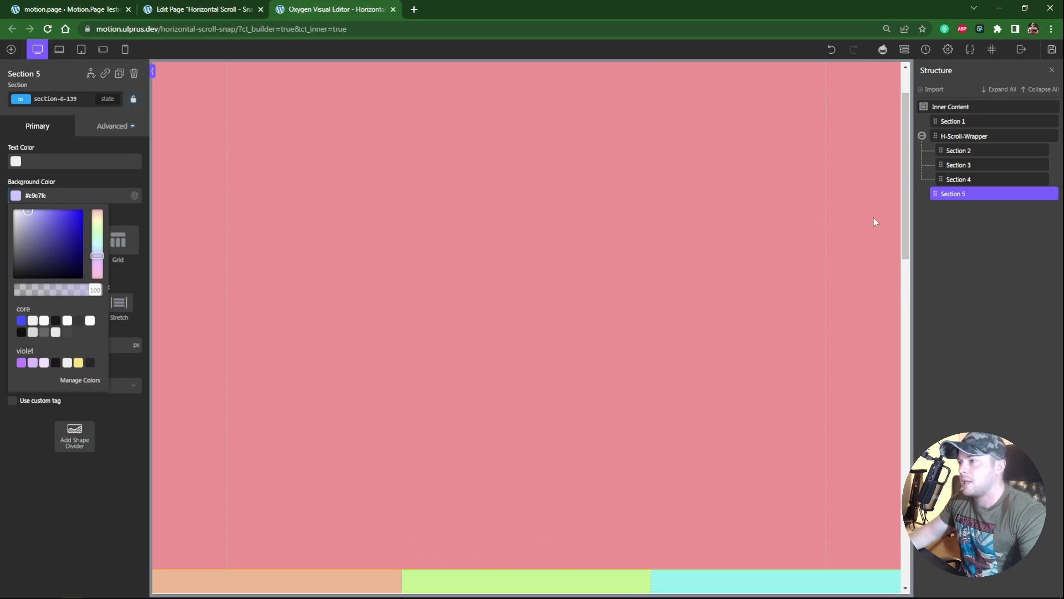
# Add the h-scroll-section class to Section 2 and make it the active selector.
pyautogui.click(793, 217)
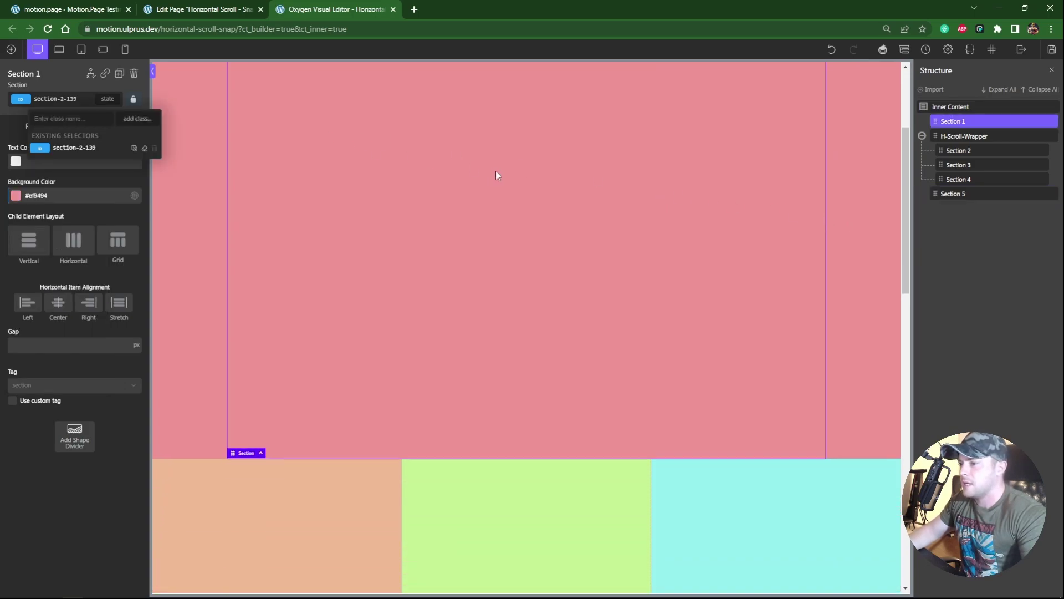
pyautogui.scroll(-6, 495, 175)
pyautogui.click(316, 257)
pyautogui.click(56, 100)
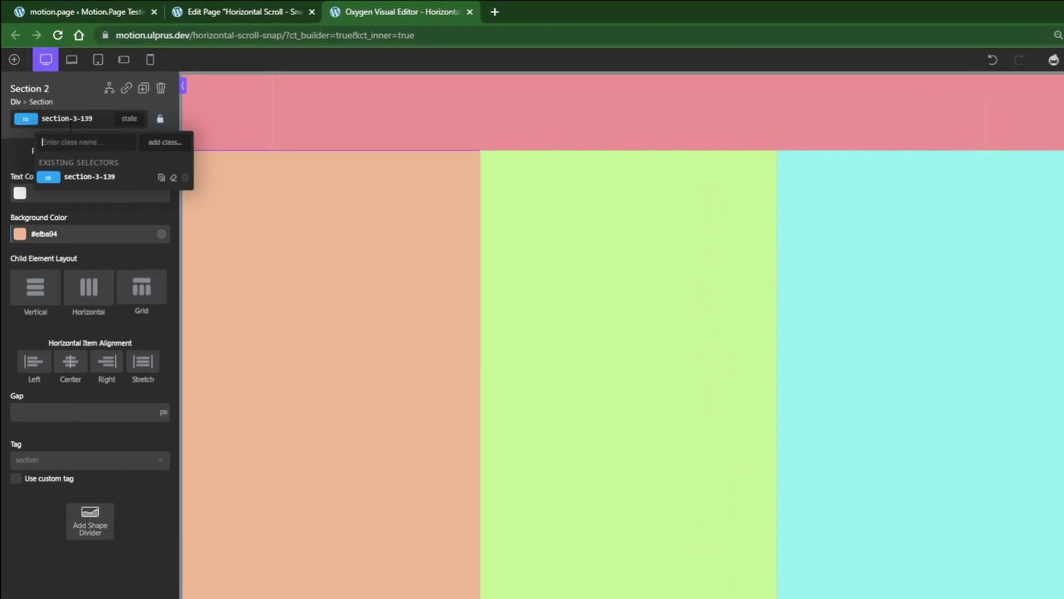
pyautogui.write('h-scro')
pyautogui.write('ll-s')
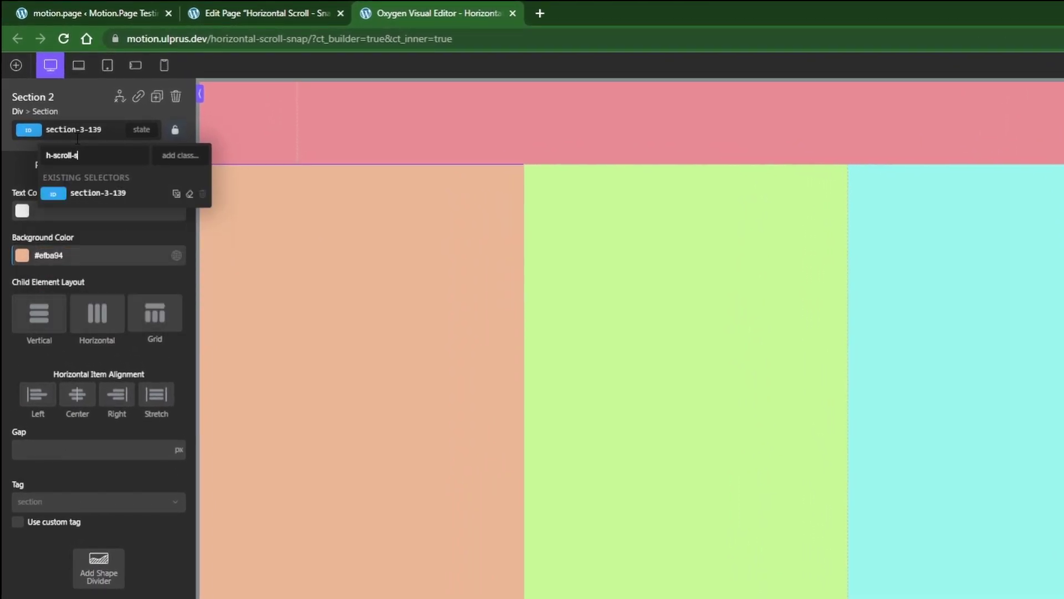
pyautogui.write('ection')
pyautogui.press('Return')
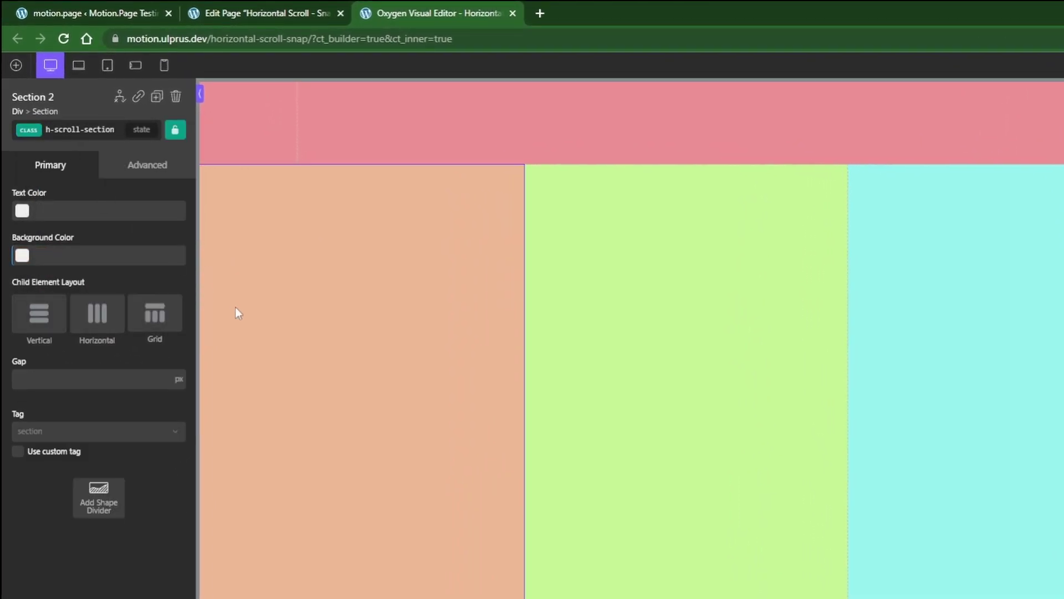
pyautogui.rightClick(318, 285)
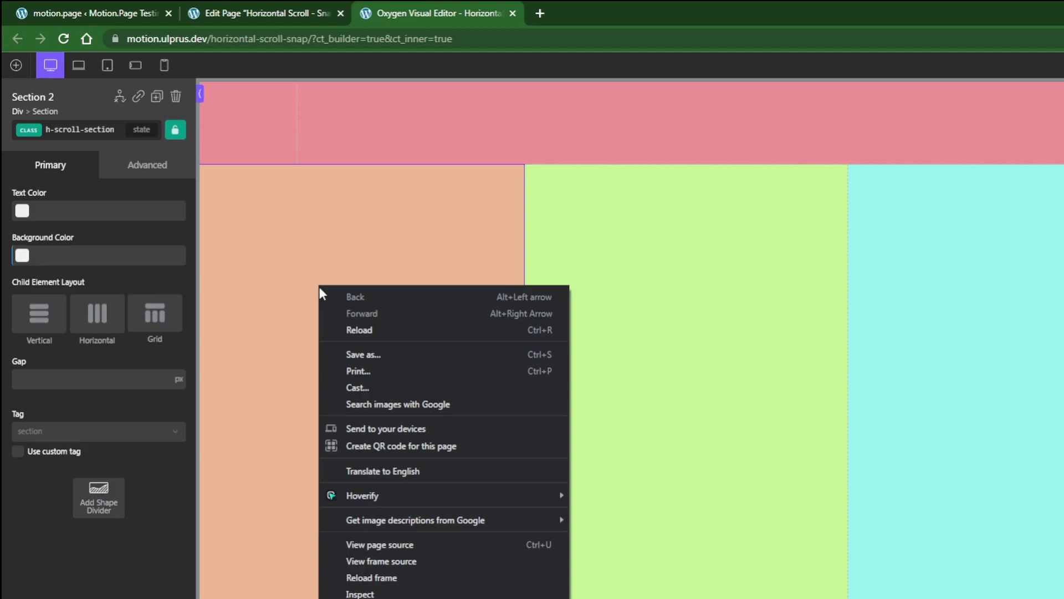
pyautogui.click(88, 132)
pyautogui.click(90, 209)
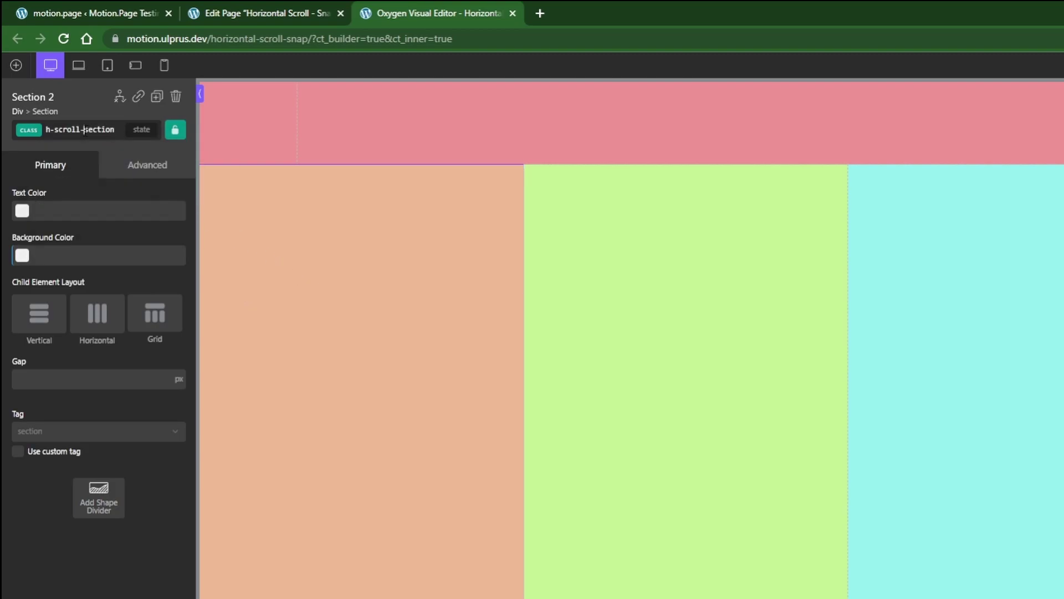
# Apply the existing h-scroll-section class to Section 3, then select Section 4.
pyautogui.click(549, 295)
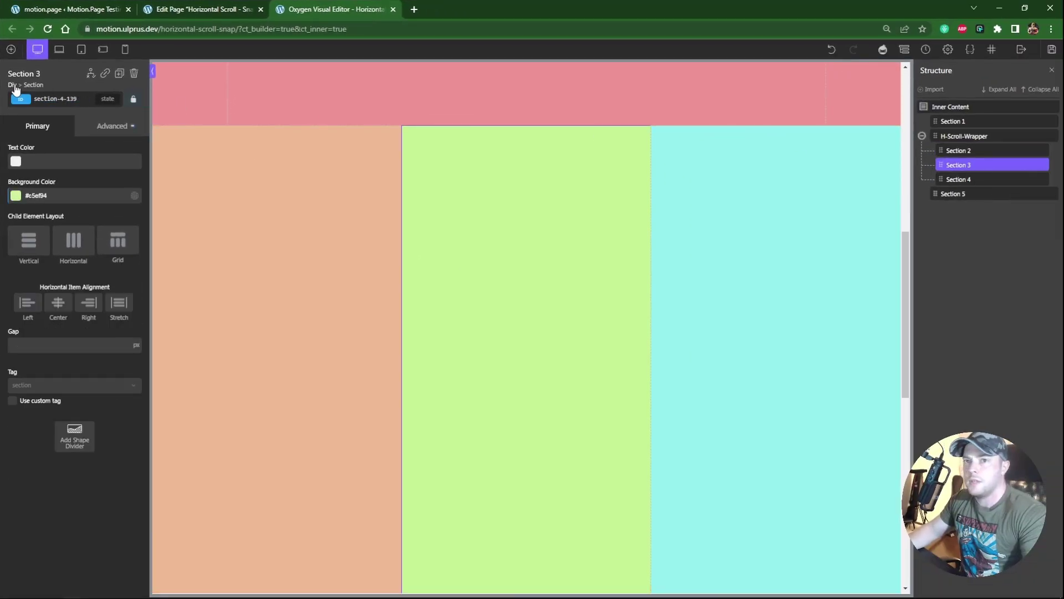
pyautogui.click(55, 99)
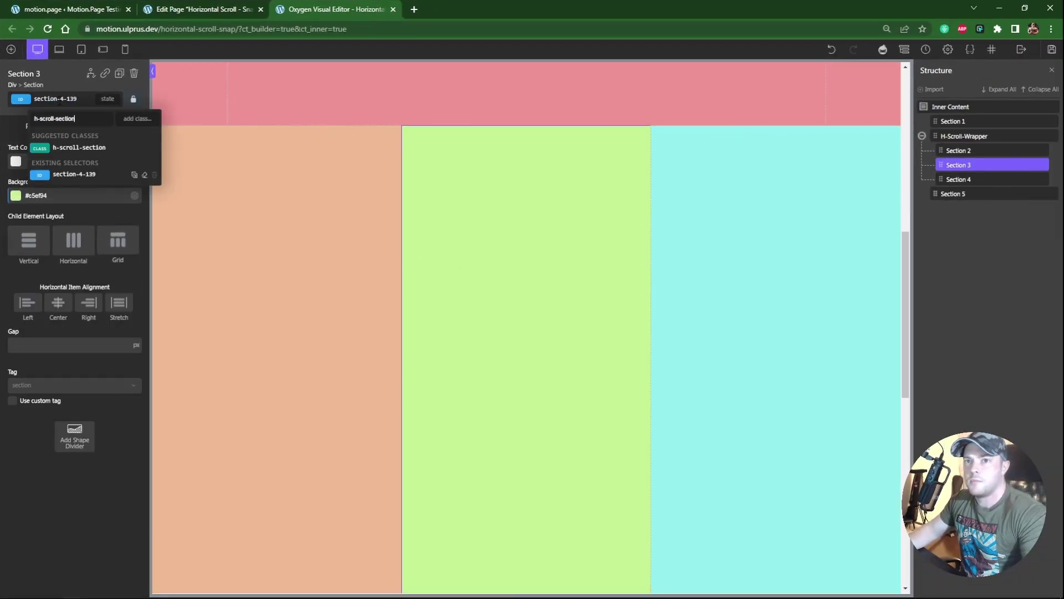
pyautogui.click(61, 174)
pyautogui.click(820, 149)
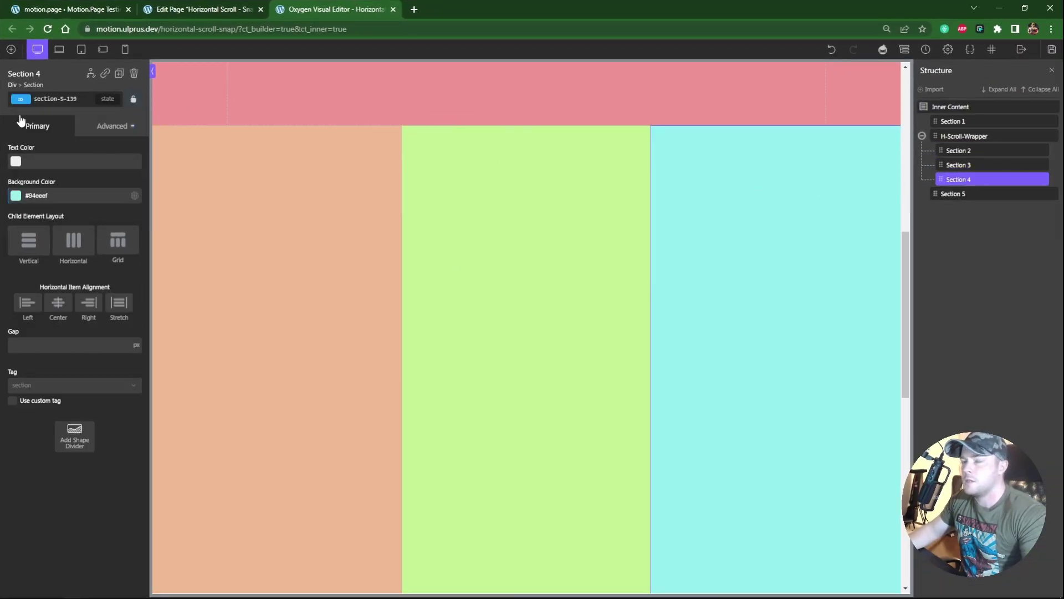
pyautogui.click(55, 98)
# Apply h-scroll-section to Section 4 and set the class width to 100%.
pyautogui.press('Return')
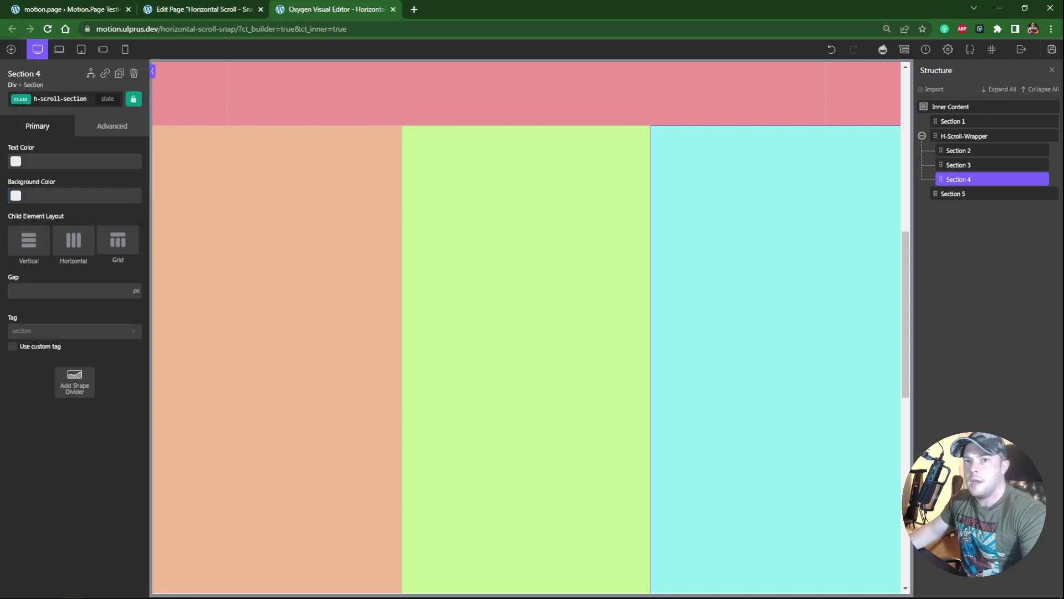
pyautogui.click(92, 133)
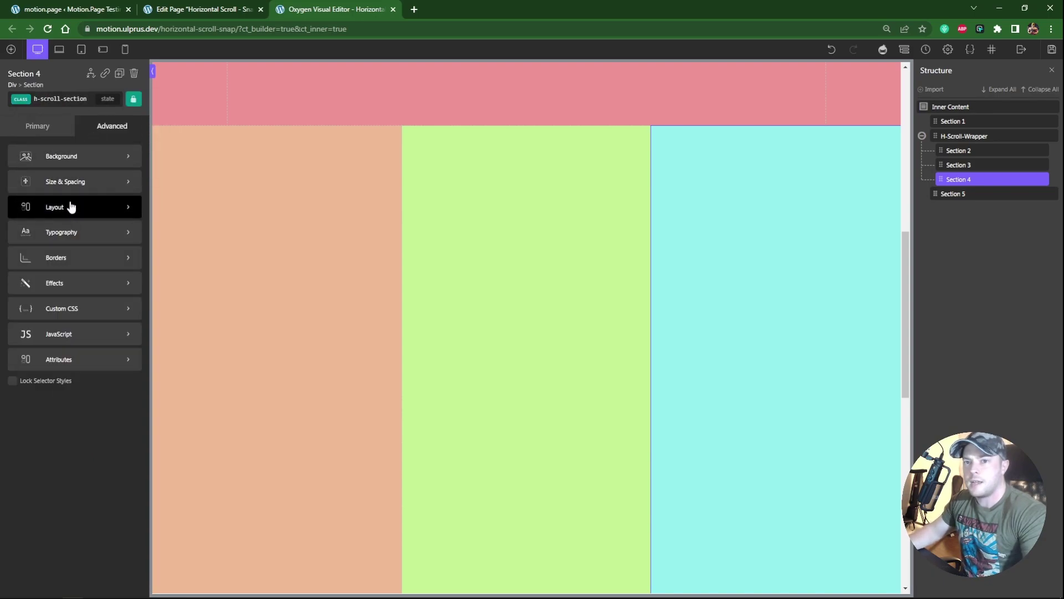
pyautogui.click(62, 182)
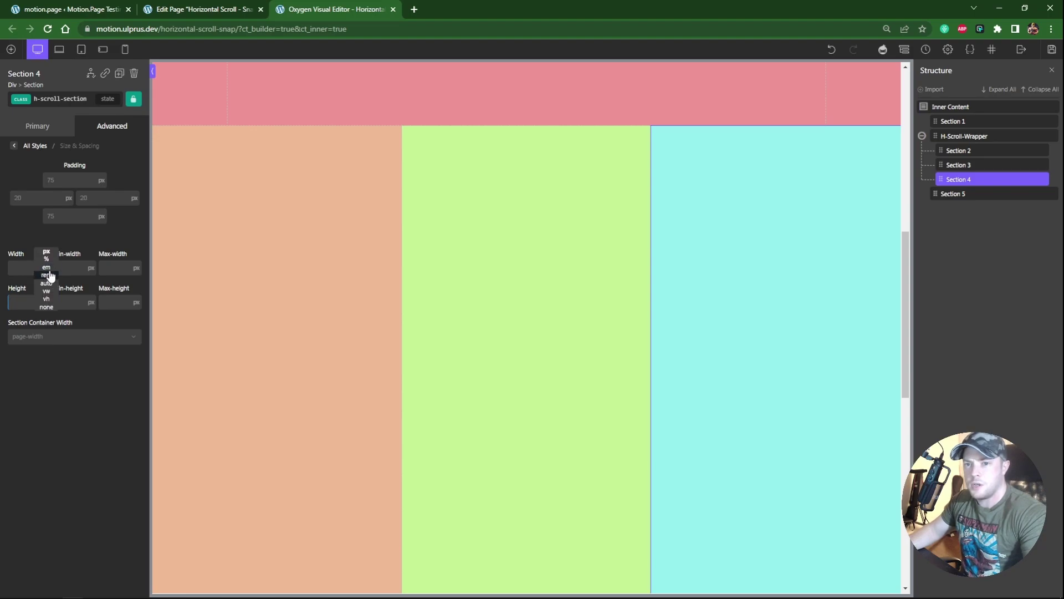
pyautogui.click(43, 269)
pyautogui.write('100')
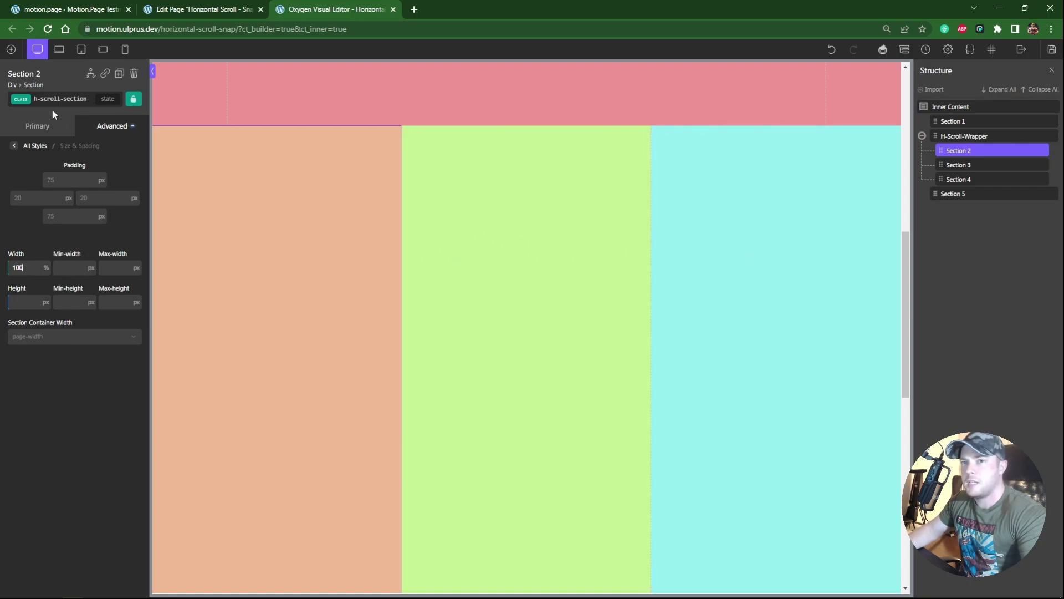
pyautogui.click(68, 104)
pyautogui.click(69, 158)
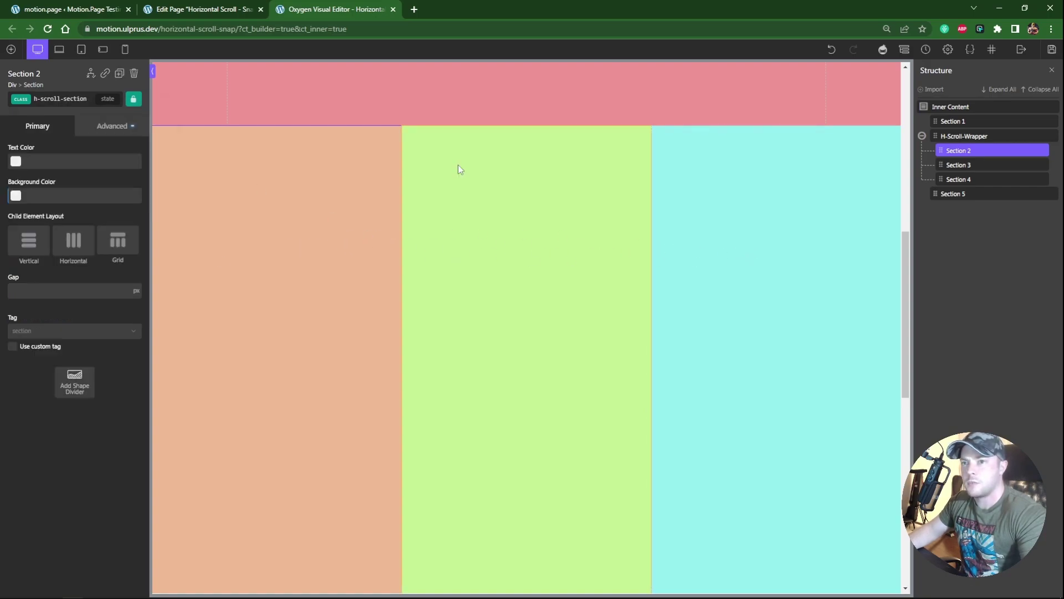
# Set Flex Shrink to 0 for the h-scroll-section class in Layout settings.
pyautogui.click(979, 135)
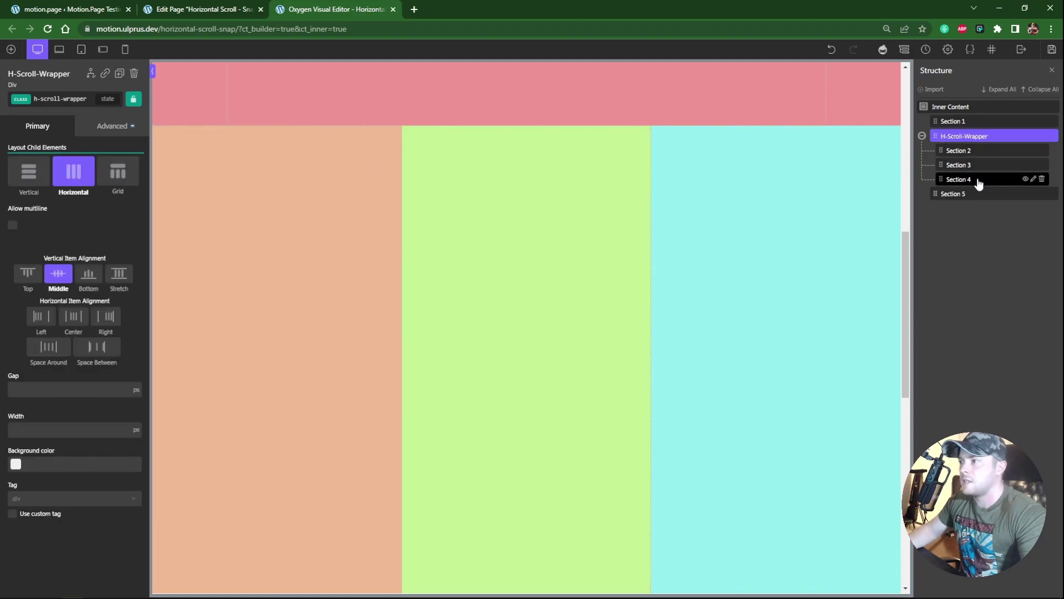
pyautogui.click(979, 183)
pyautogui.click(995, 151)
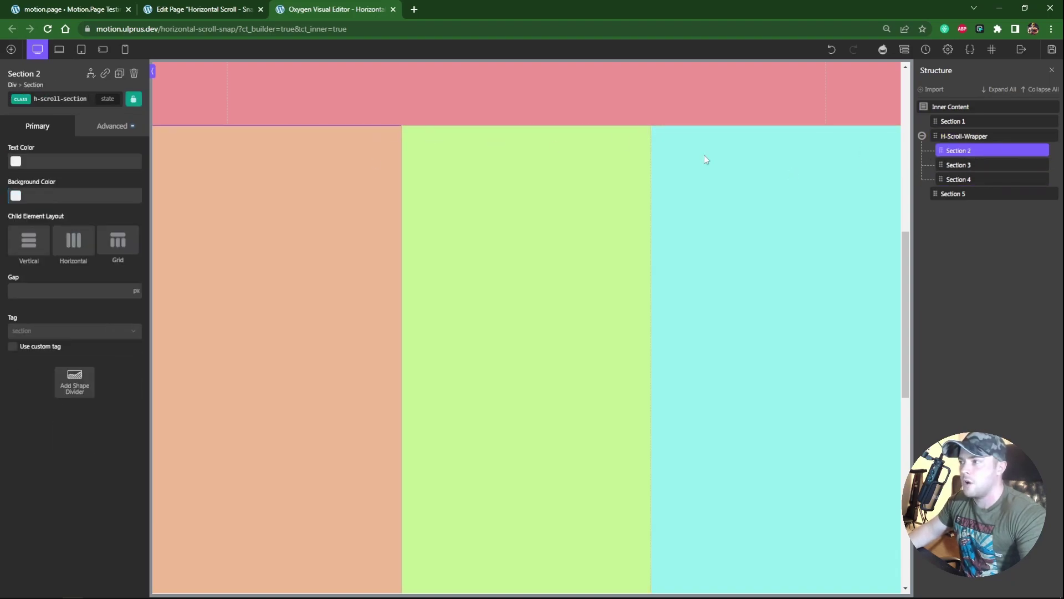
pyautogui.click(112, 125)
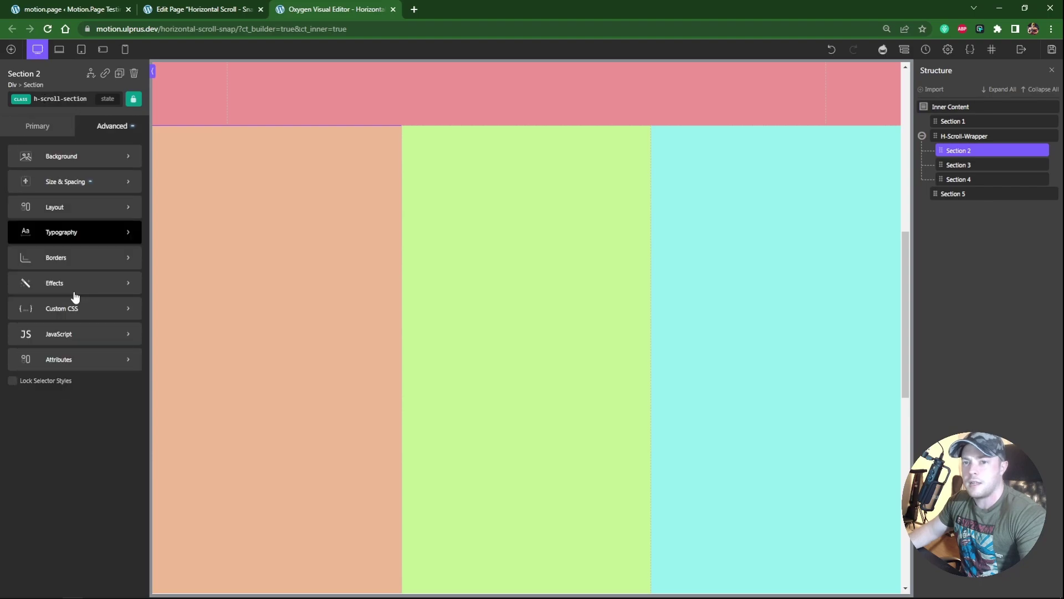
pyautogui.click(72, 211)
pyautogui.click(115, 540)
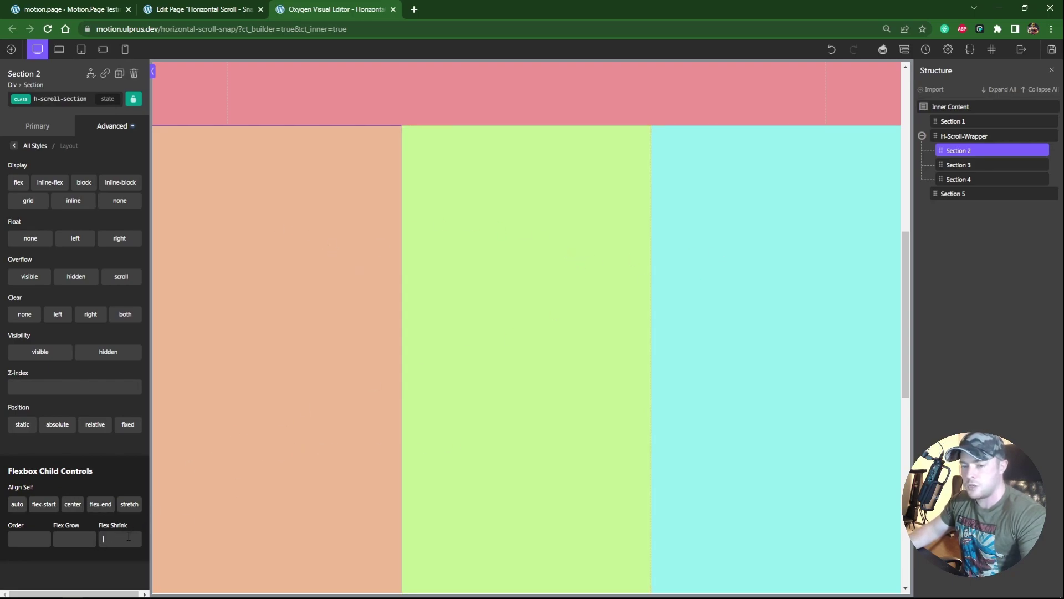
pyautogui.write('0')
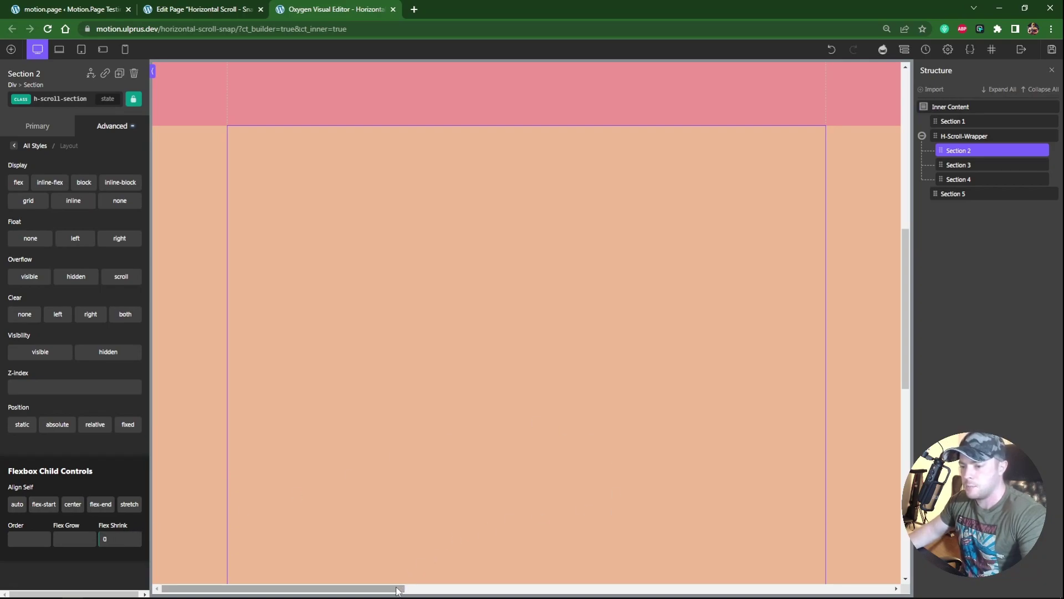
pyautogui.moveTo(400, 588); pyautogui.dragTo(378, 564)
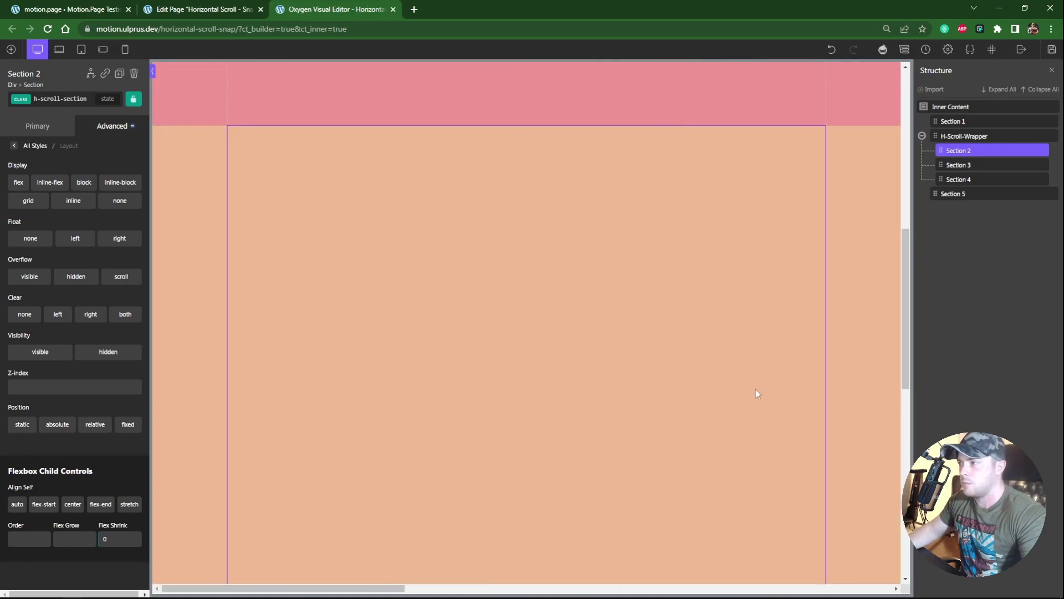
pyautogui.click(974, 137)
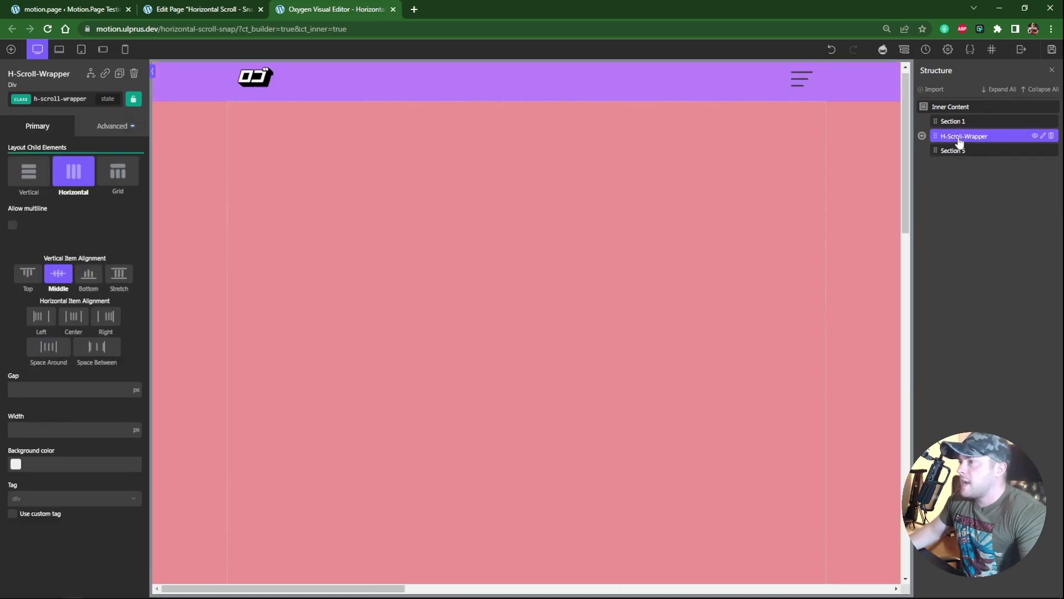
# Scroll to review the full-width peach Section 2 and its siblings inside H-Scroll-Wrapper.
pyautogui.moveTo(907, 122); pyautogui.dragTo(903, 307)
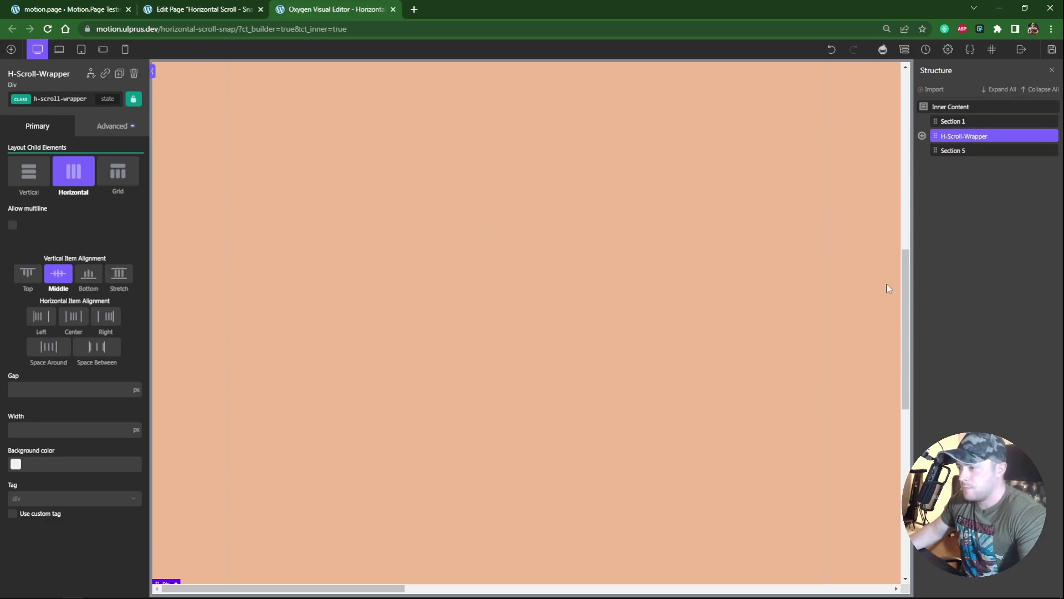
pyautogui.moveTo(904, 288)
pyautogui.mouseDown()
pyautogui.moveTo(910, 328)
pyautogui.moveTo(904, 265)
pyautogui.moveTo(906, 287)
pyautogui.mouseUp()
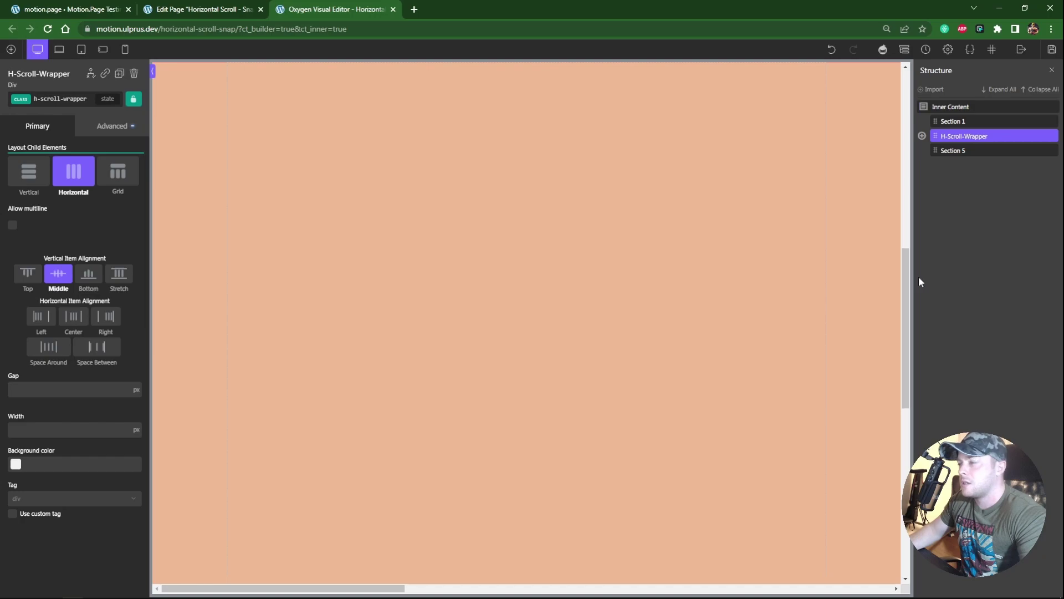
# Wrap H-Scroll-Wrapper in a new div named 'Pin Trigger' with class h-scroll-trigger.
pyautogui.click(1042, 138)
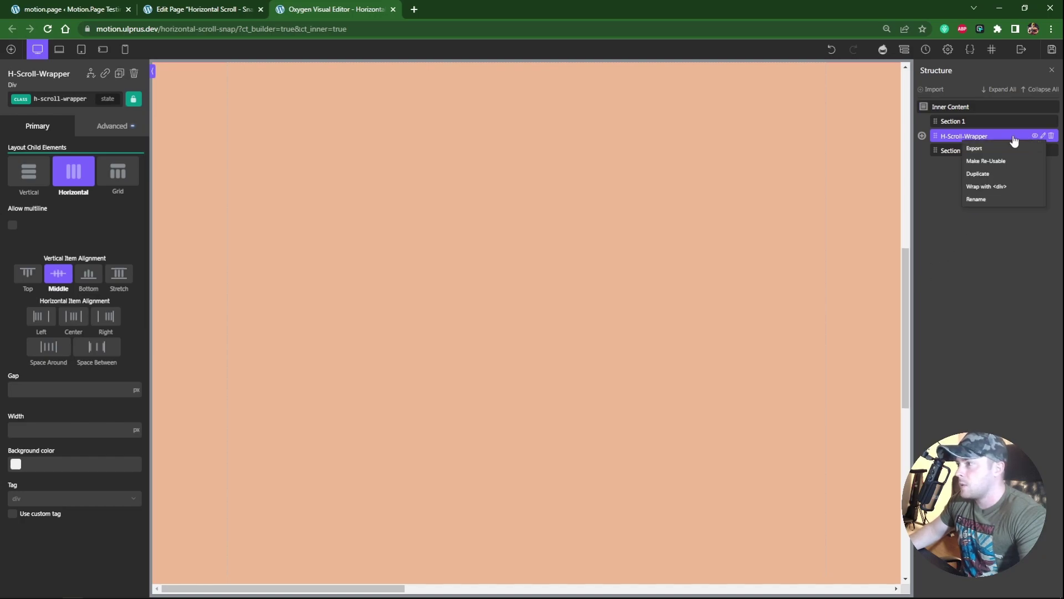
pyautogui.click(997, 187)
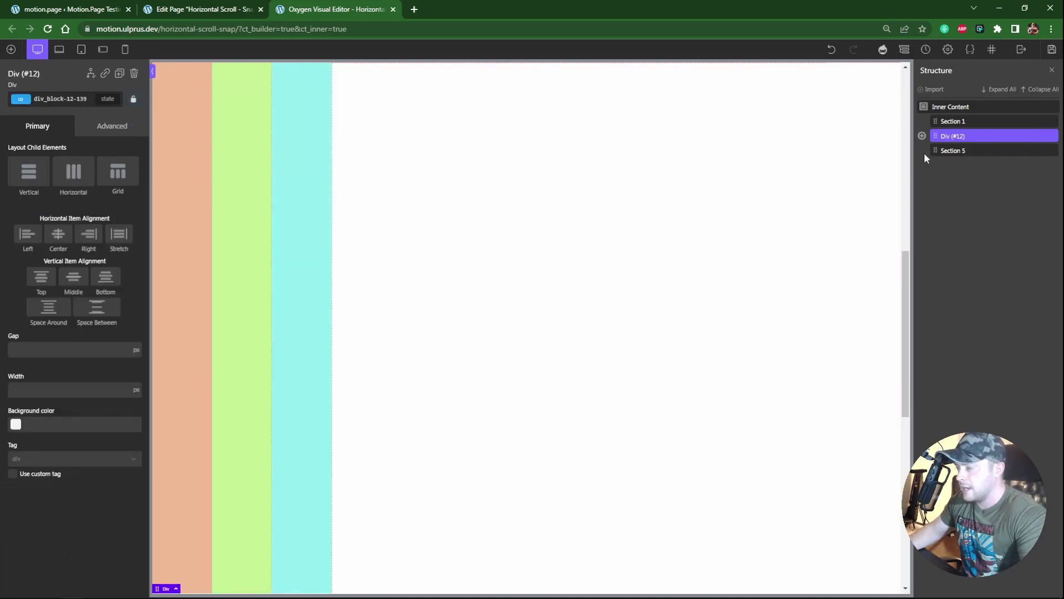
pyautogui.click(922, 136)
pyautogui.doubleClick(950, 139)
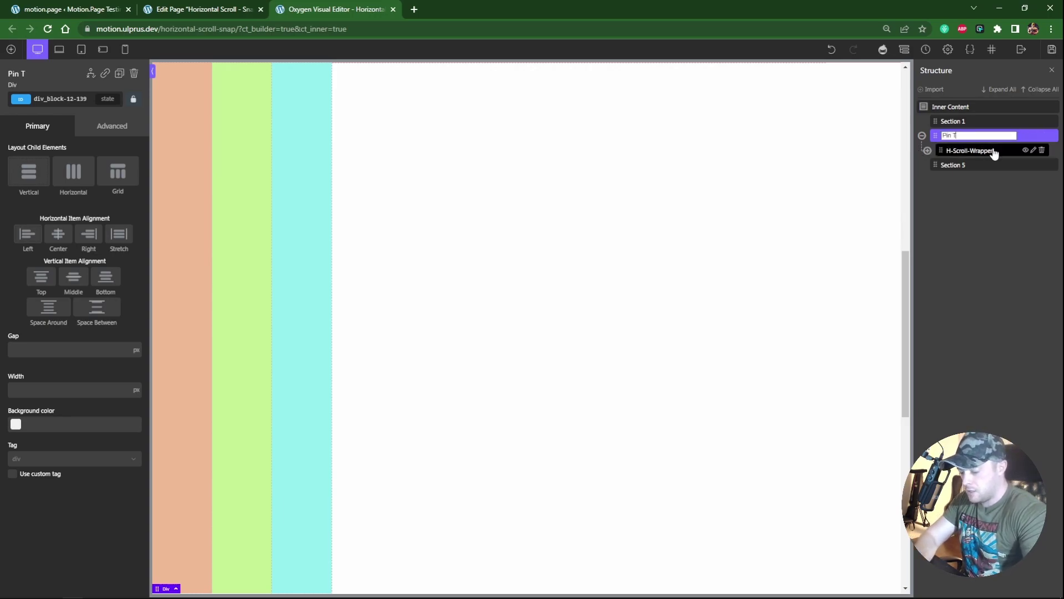
pyautogui.write('Pin Trigger')
pyautogui.press('Return')
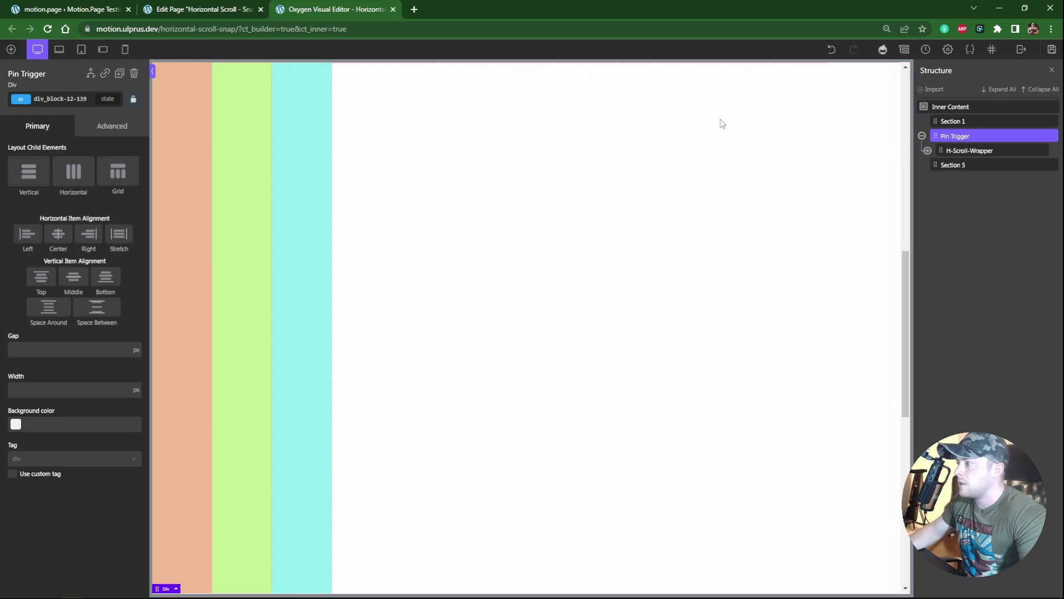
pyautogui.click(54, 95)
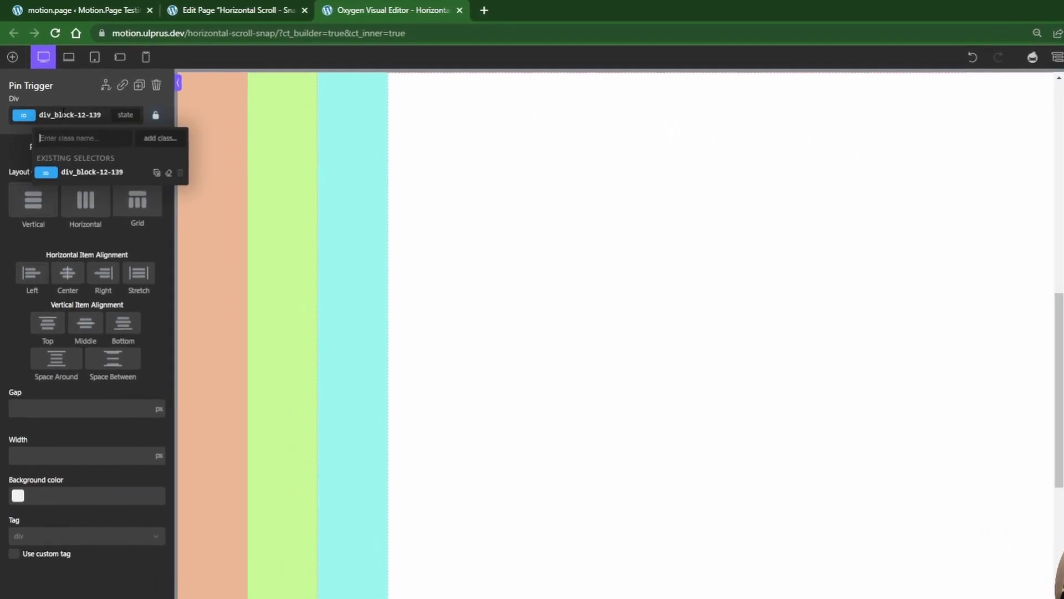
pyautogui.write('h-scroll-trigger')
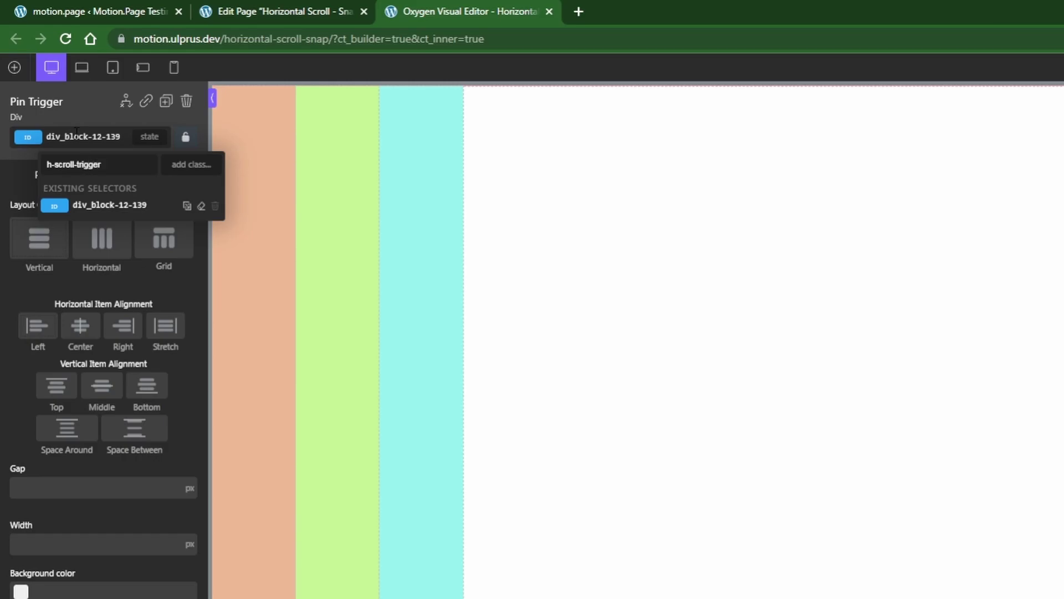
pyautogui.press('Return')
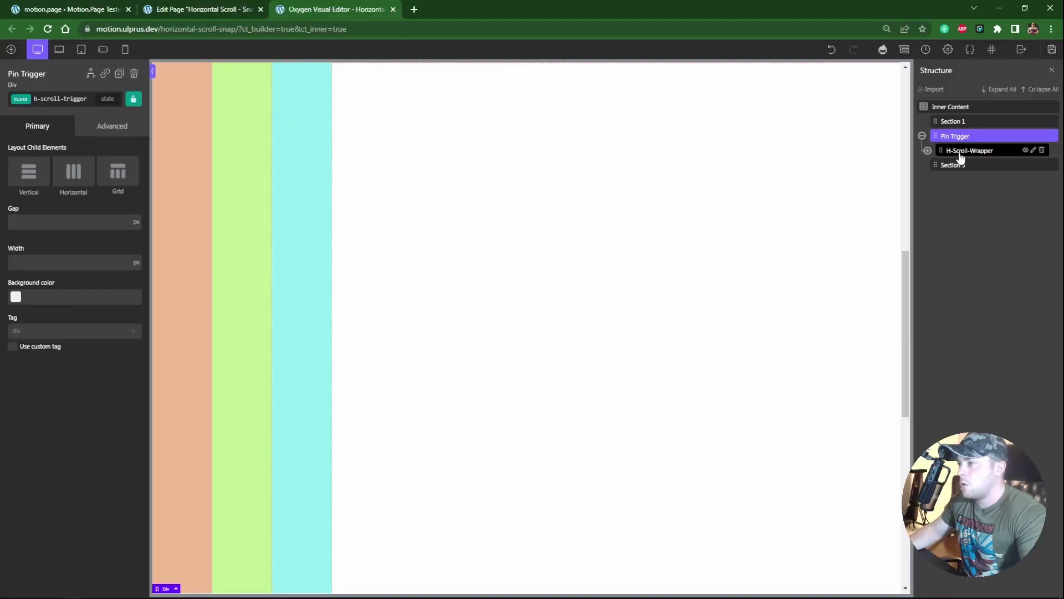
# Set H-Scroll-Wrapper's width to 100% and save the page.
pyautogui.click(989, 153)
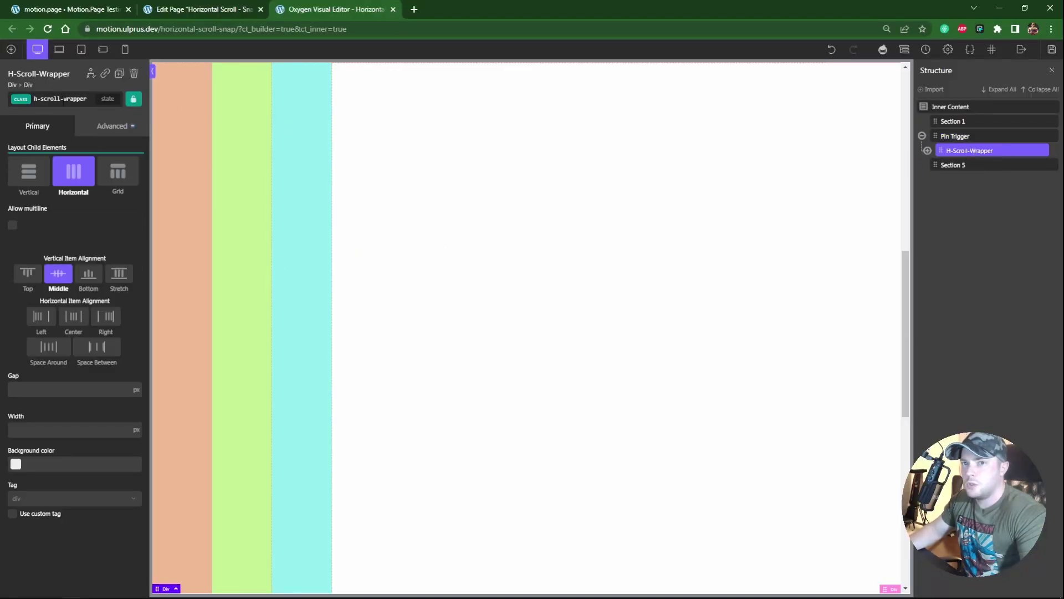
pyautogui.click(106, 134)
pyautogui.click(71, 182)
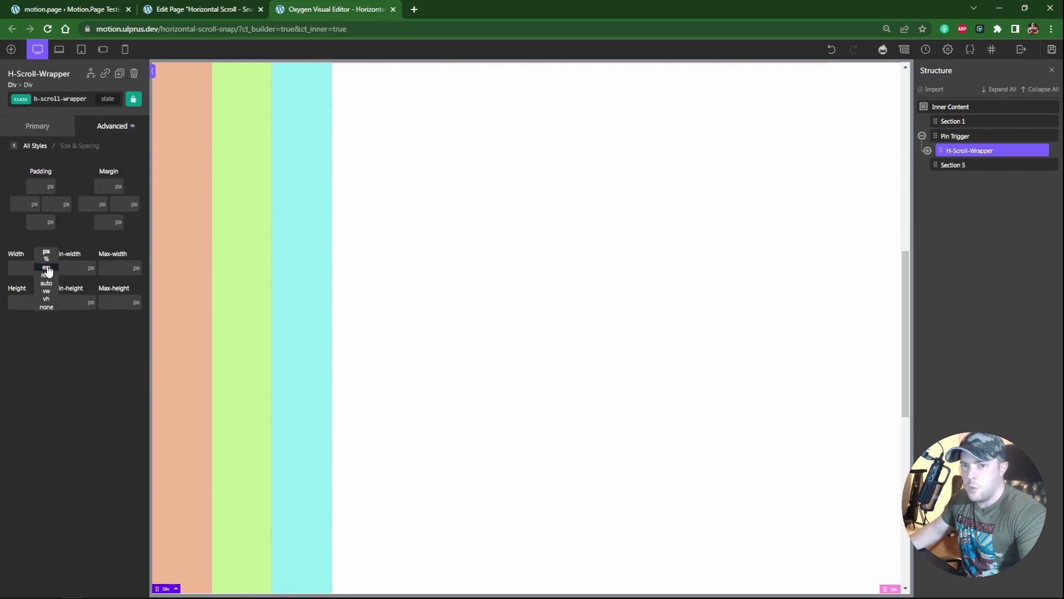
pyautogui.write('100')
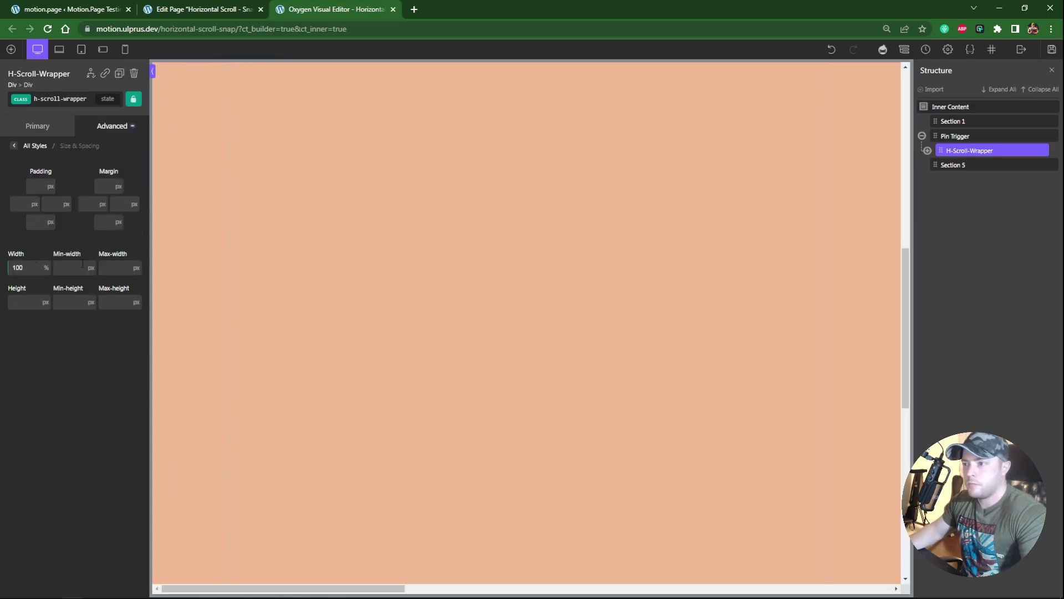
pyautogui.moveTo(347, 588); pyautogui.dragTo(368, 582)
pyautogui.moveTo(905, 382); pyautogui.dragTo(907, 568)
pyautogui.click(975, 150)
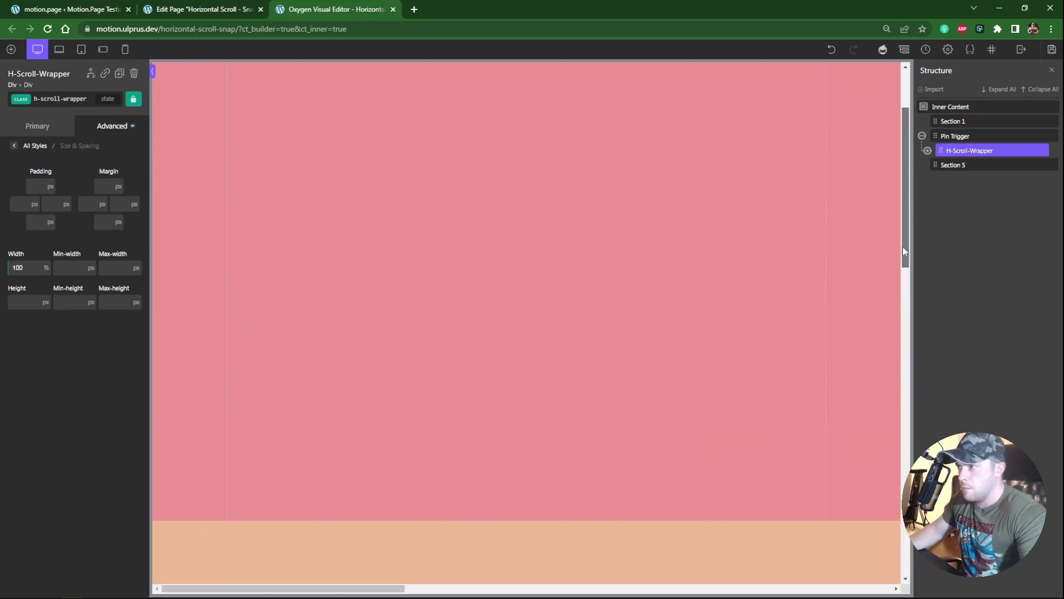
pyautogui.click(1051, 51)
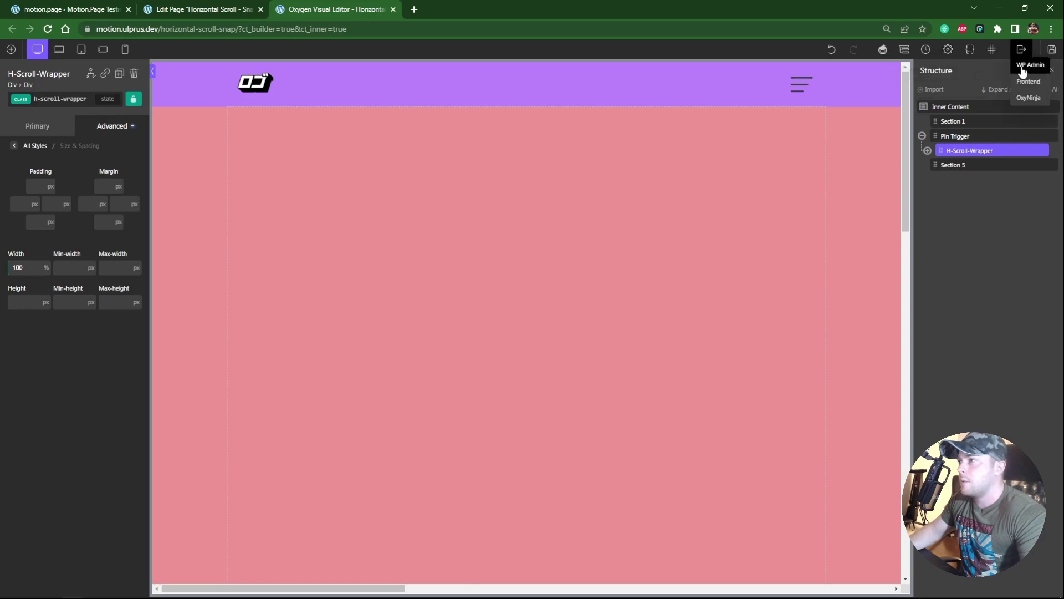
# From WP Admin, open Motion.page and create a new timeline named 'Horizontal Scroll - Snap'.
pyautogui.click(1025, 66)
pyautogui.moveTo(491, 6); pyautogui.dragTo(330, 8)
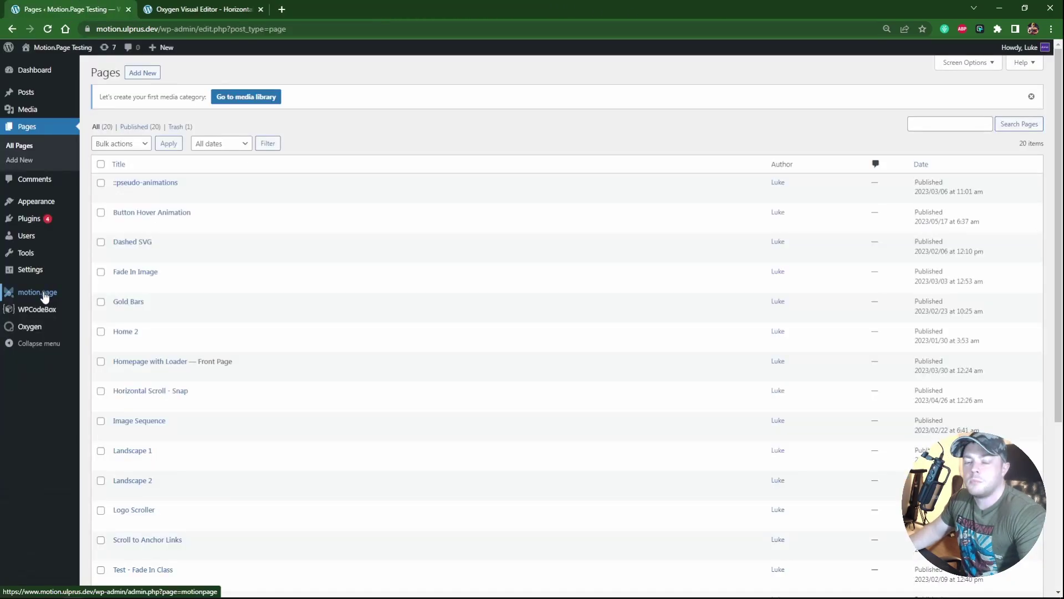
pyautogui.click(44, 297)
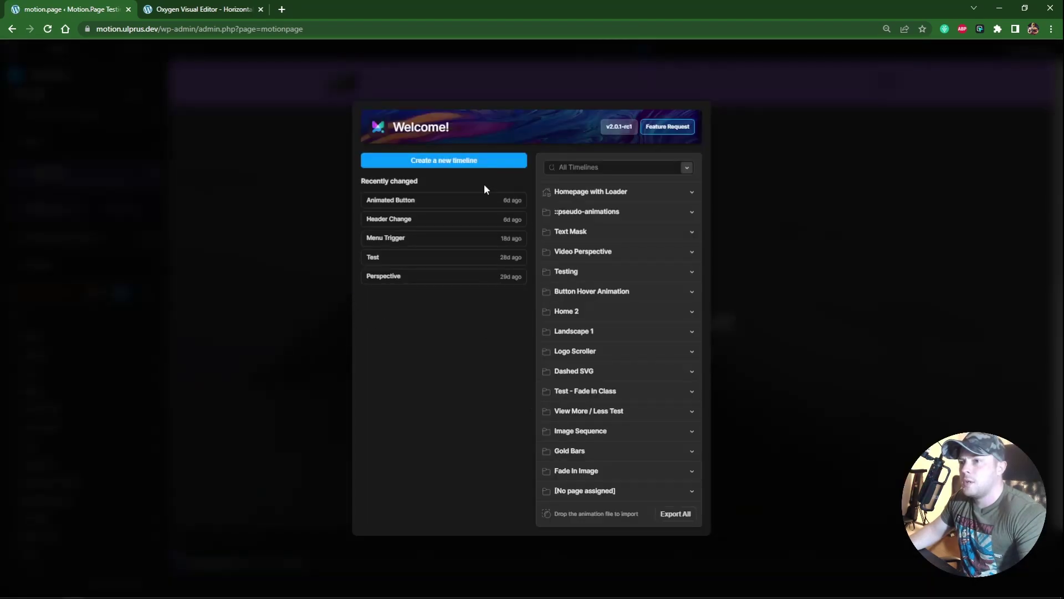
pyautogui.click(440, 161)
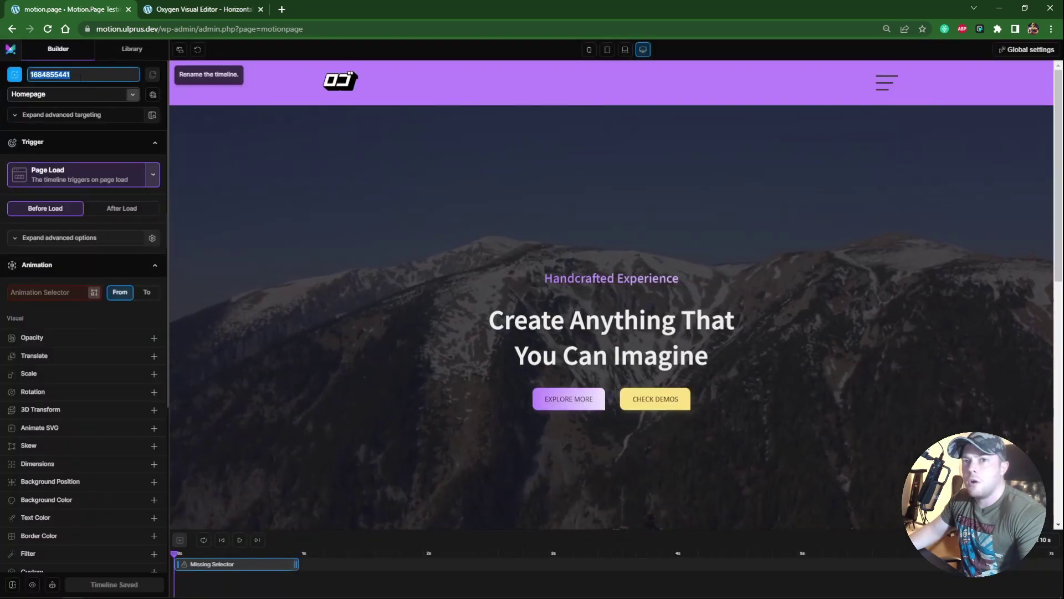
pyautogui.write('Horiz')
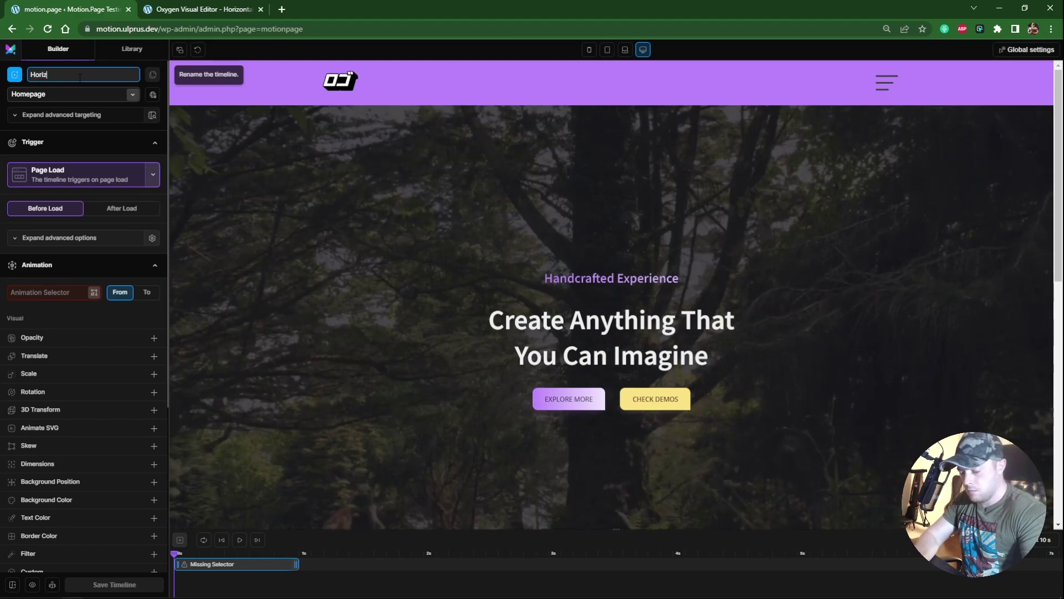
pyautogui.write('ontal Scroll - Snap')
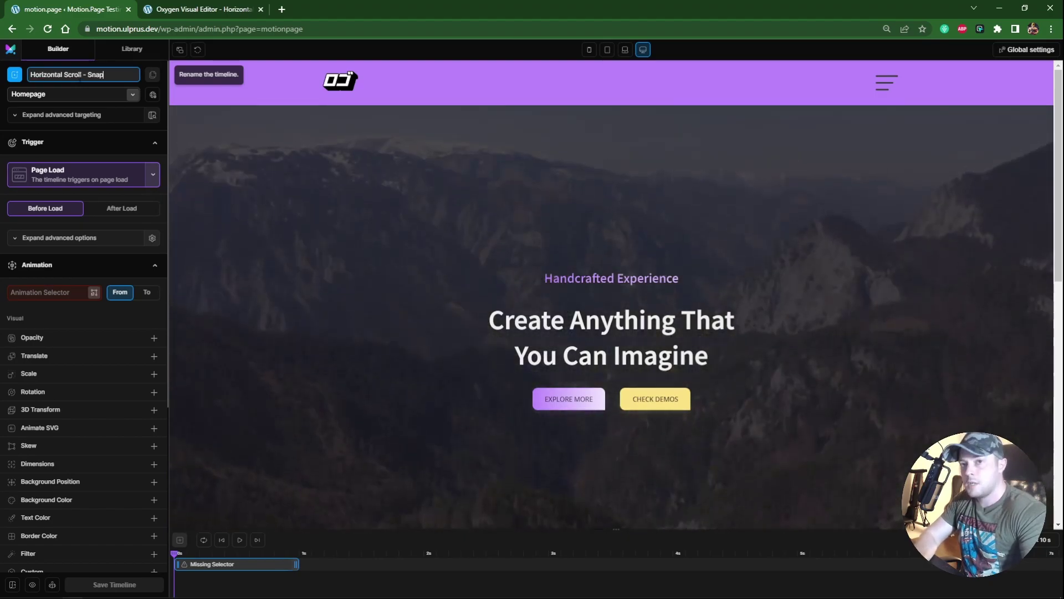
# Attach the timeline to the Horizontal Scroll - Snap page.
pyautogui.click(84, 94)
pyautogui.scroll(-5, 91, 222)
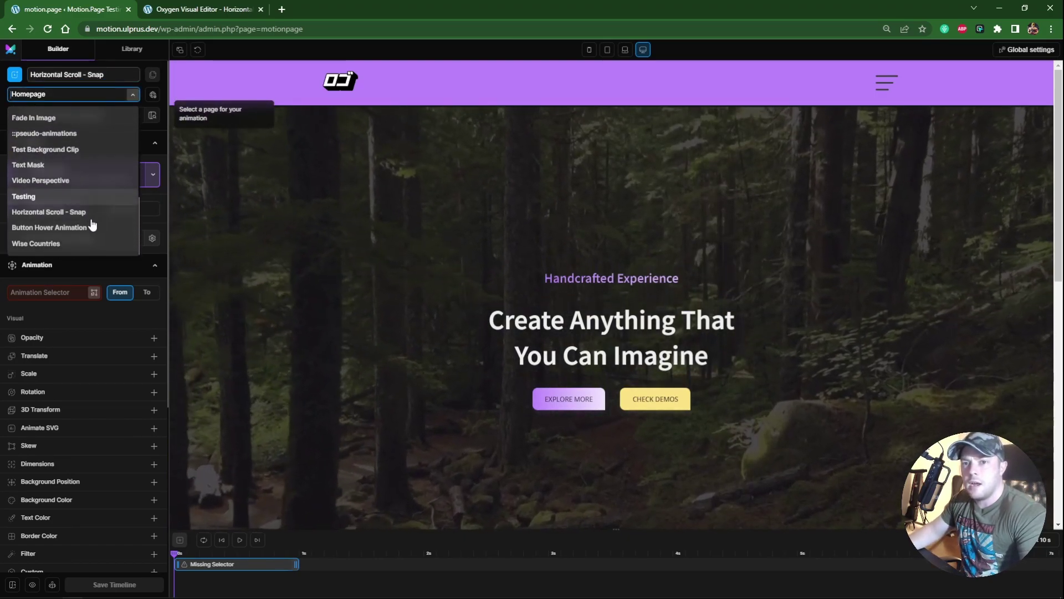
pyautogui.scroll(3, 63, 219)
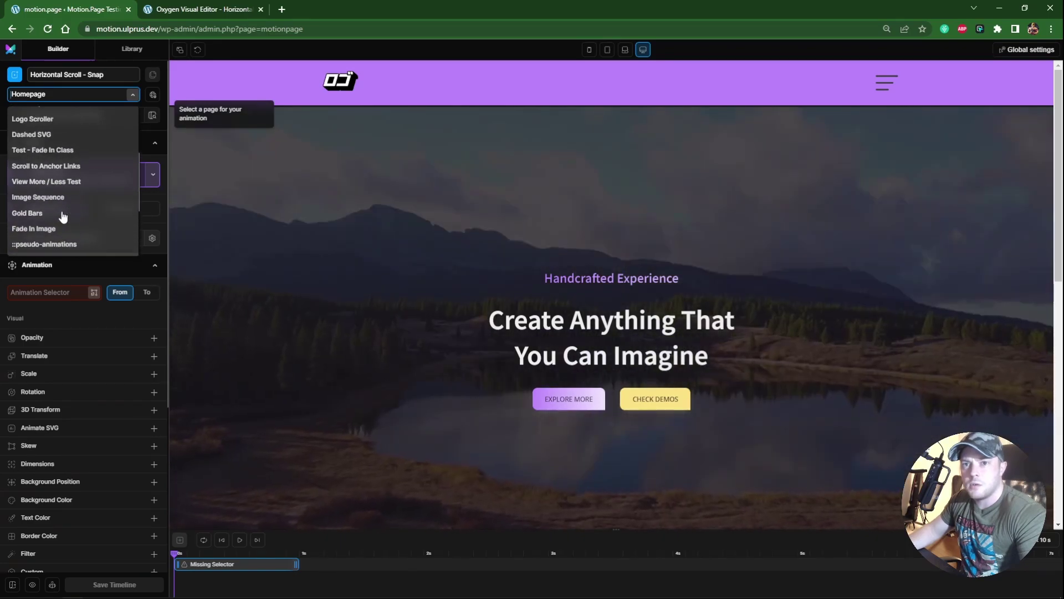
pyautogui.scroll(-3, 64, 217)
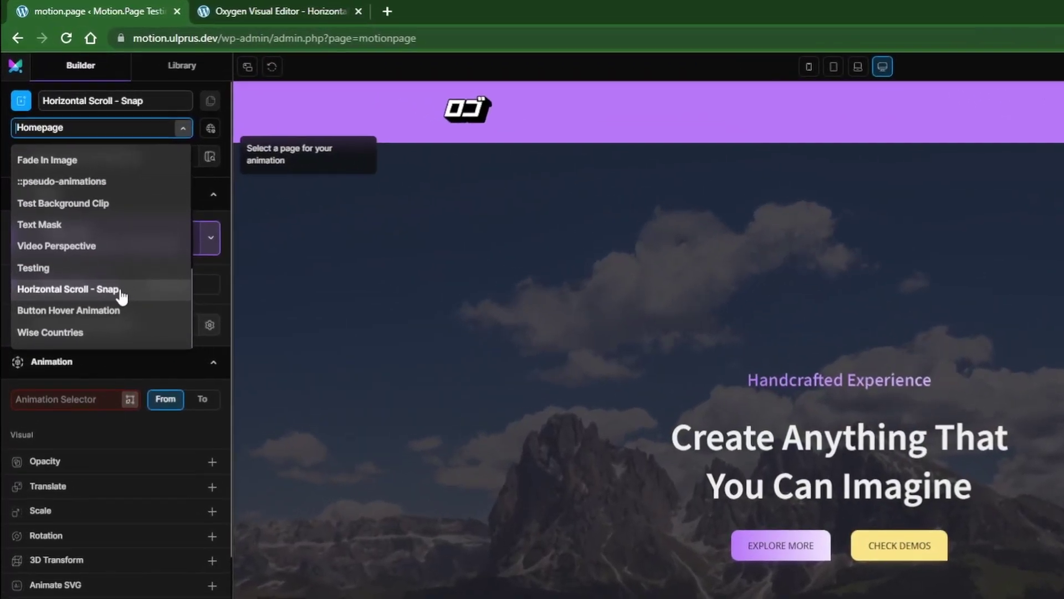
pyautogui.click(118, 293)
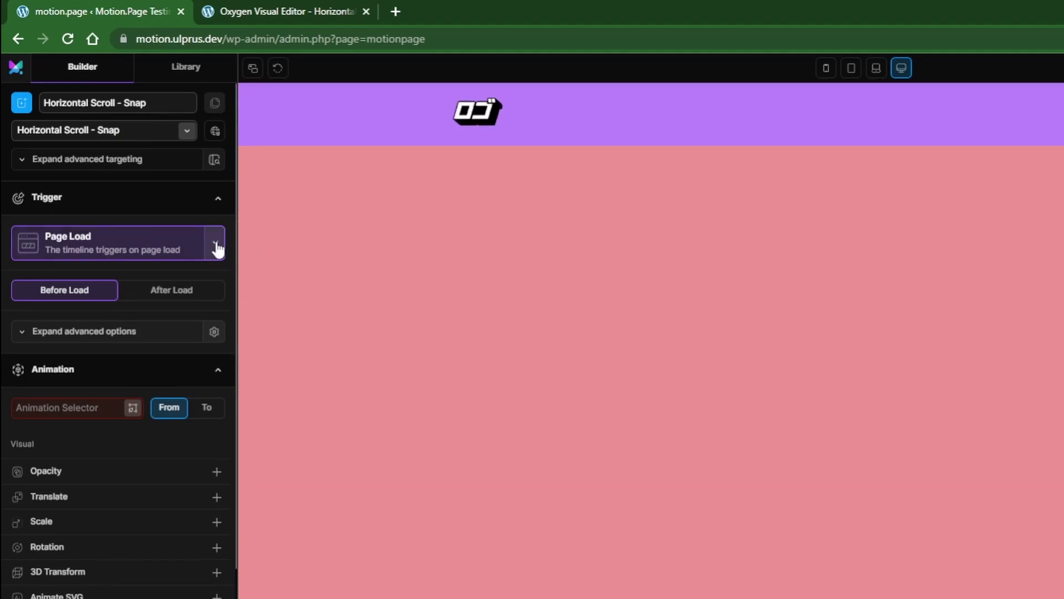
# Make it a ScrollTrigger locked to the scrollbar, delay 0, pinning .h-scroll-trigger.
pyautogui.click(217, 250)
pyautogui.click(125, 294)
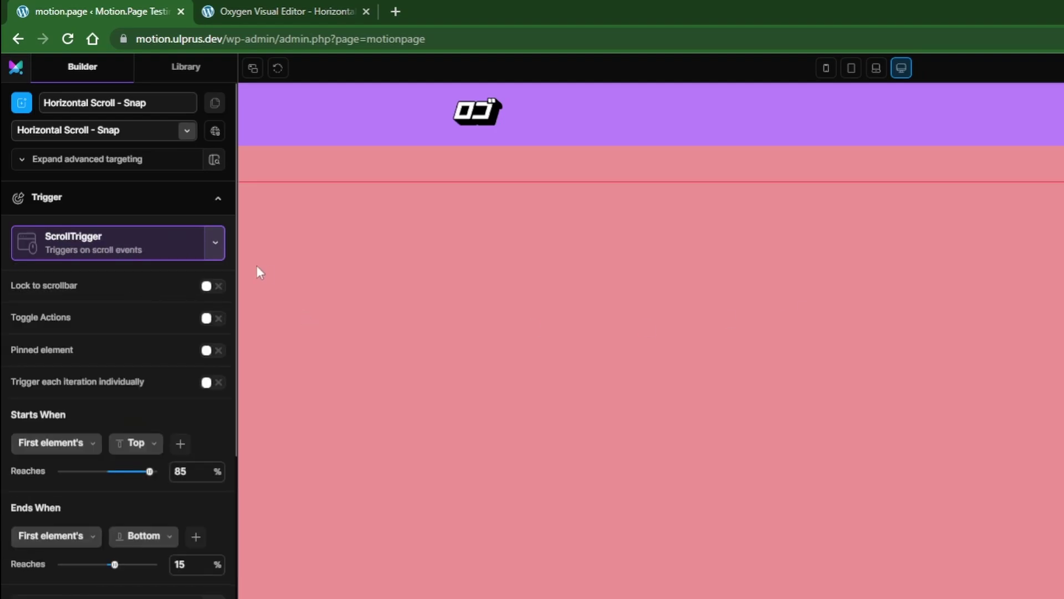
pyautogui.click(213, 287)
pyautogui.doubleClick(192, 309)
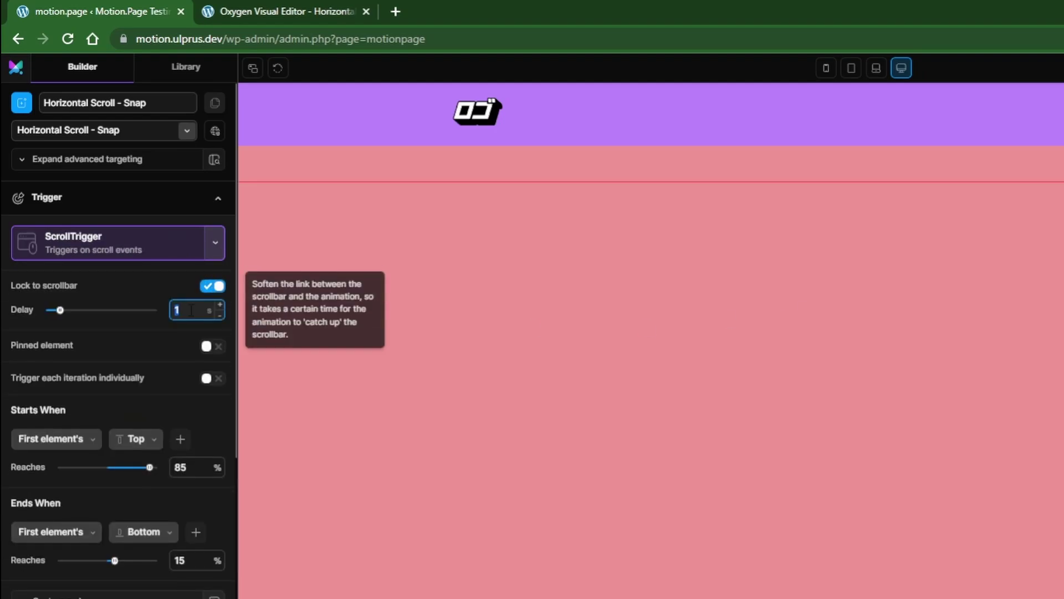
pyautogui.write('0')
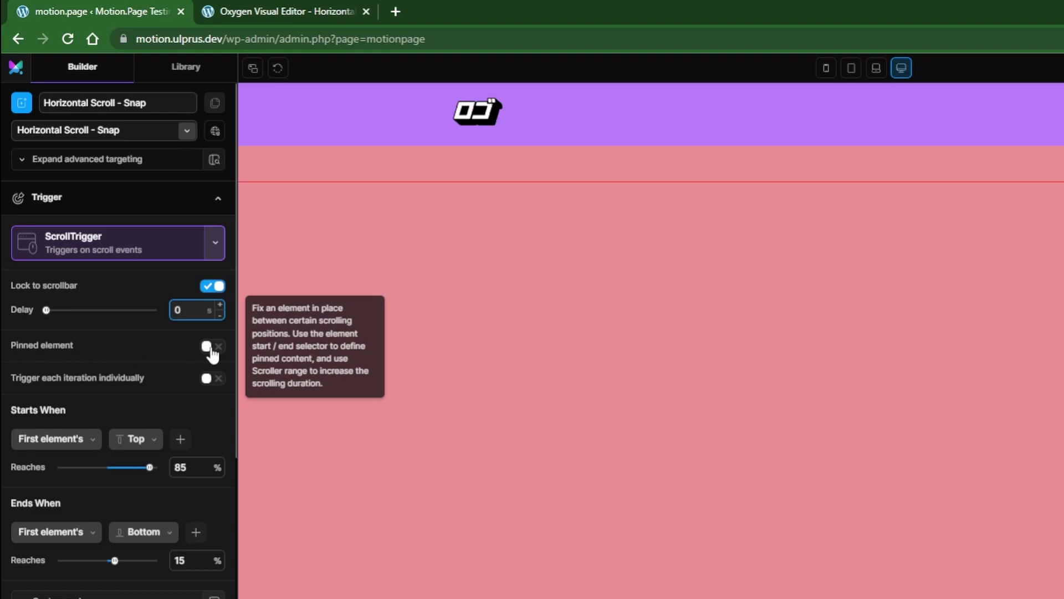
pyautogui.click(212, 347)
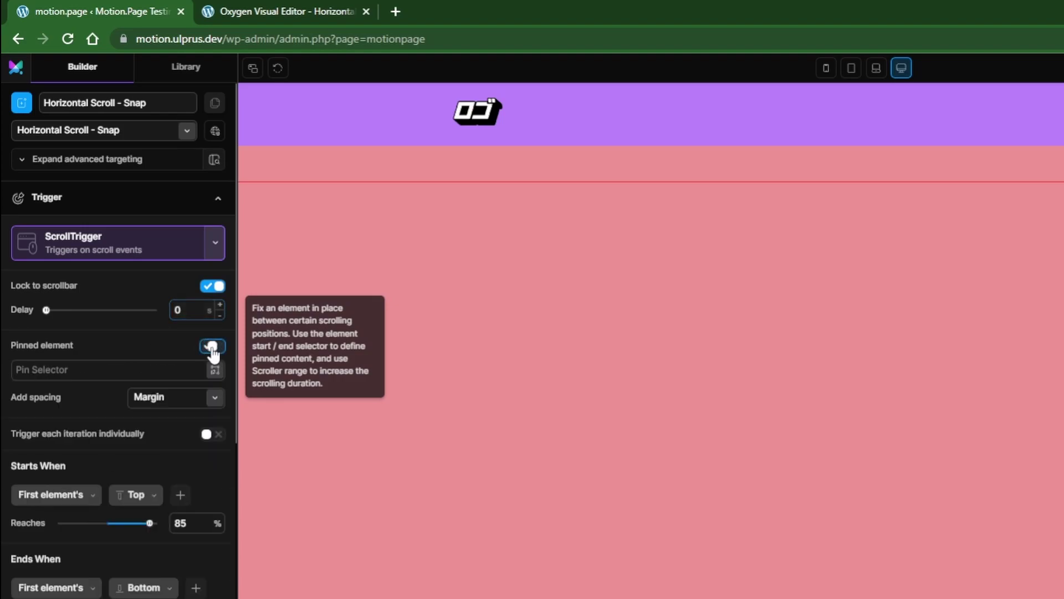
pyautogui.click(95, 370)
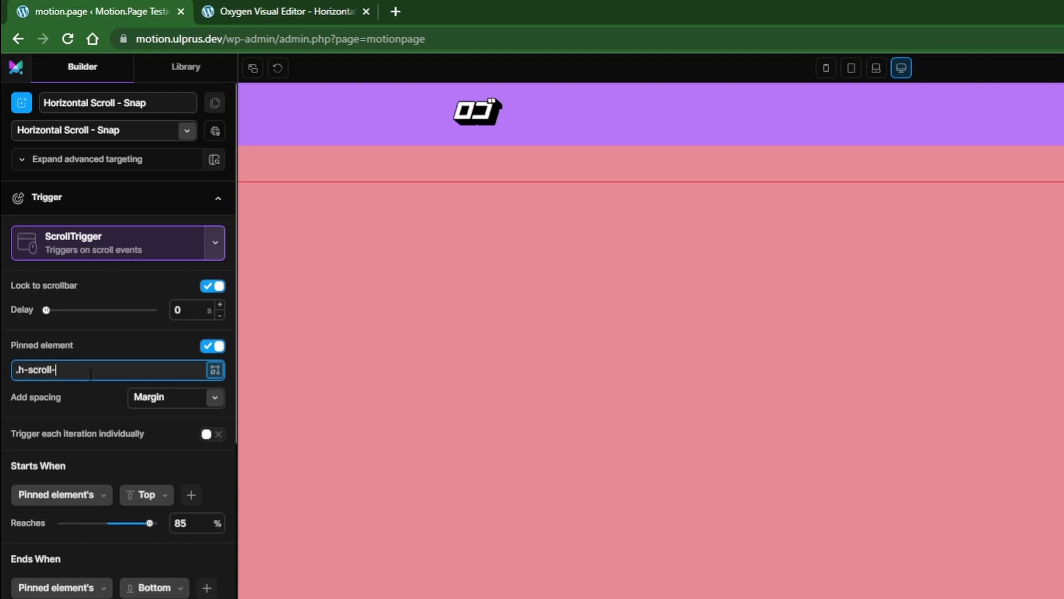
pyautogui.write('.h-scroll-trigger')
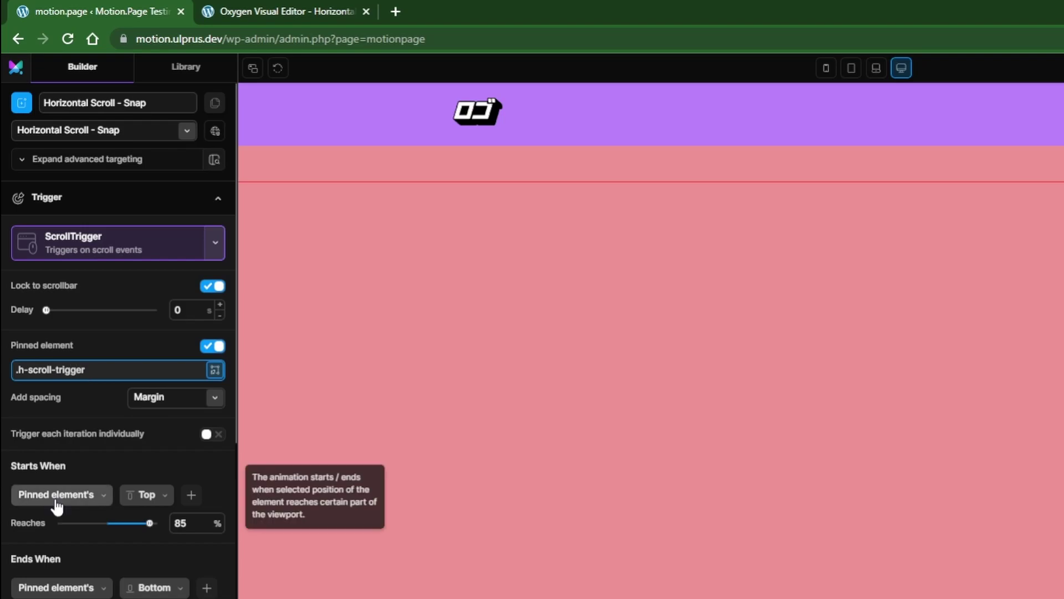
# Set the start to custom selector .h-scroll-trigger with offset 0.
pyautogui.click(69, 502)
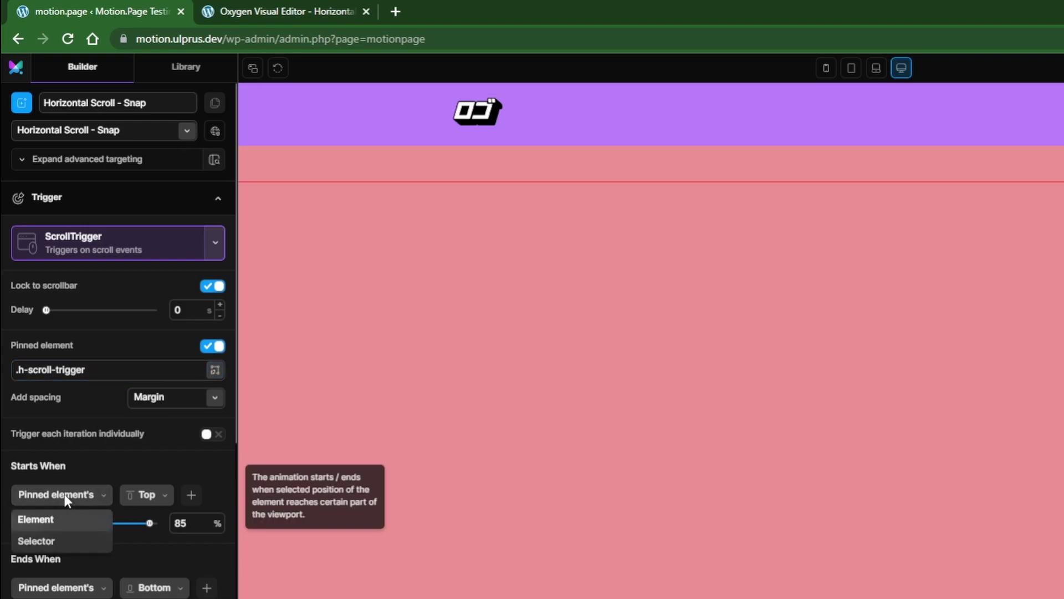
pyautogui.click(50, 546)
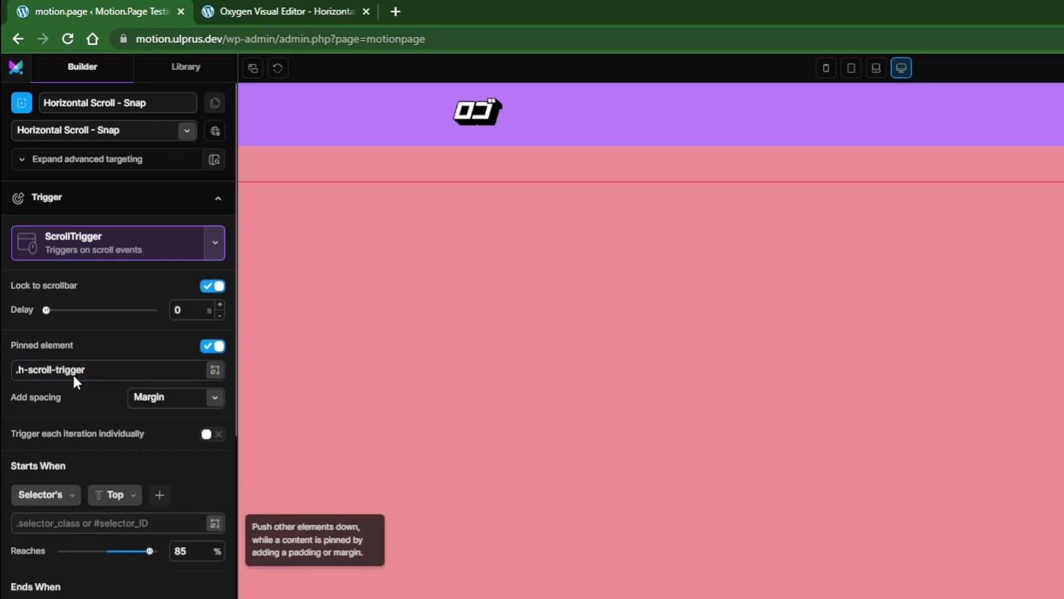
pyautogui.tripleClick(50, 369)
pyautogui.hotkey('ctrl', 'c')
pyautogui.hotkey('ctrl', 'v')
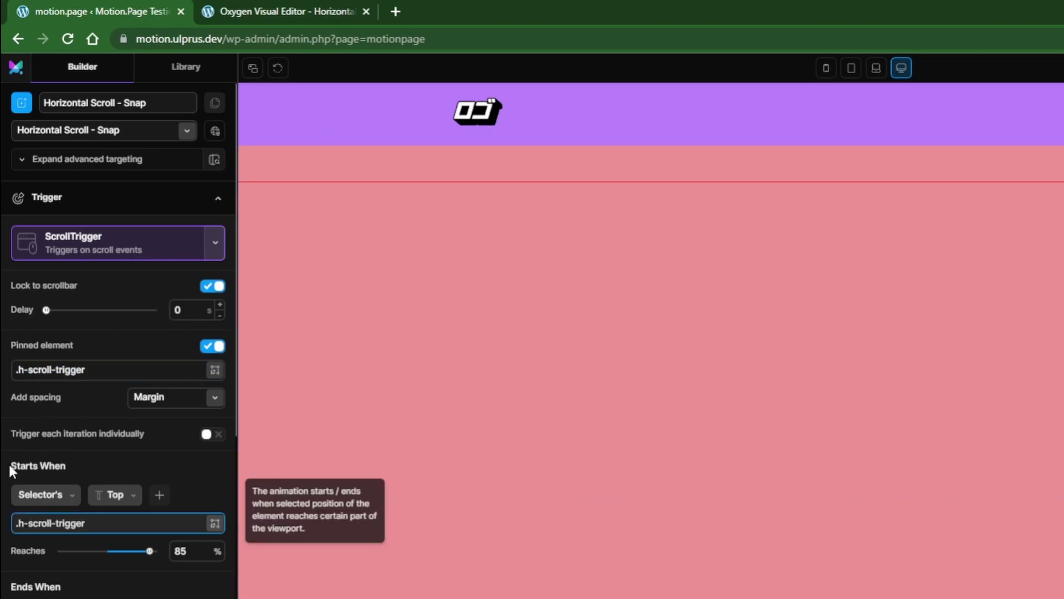
pyautogui.tripleClick(99, 519)
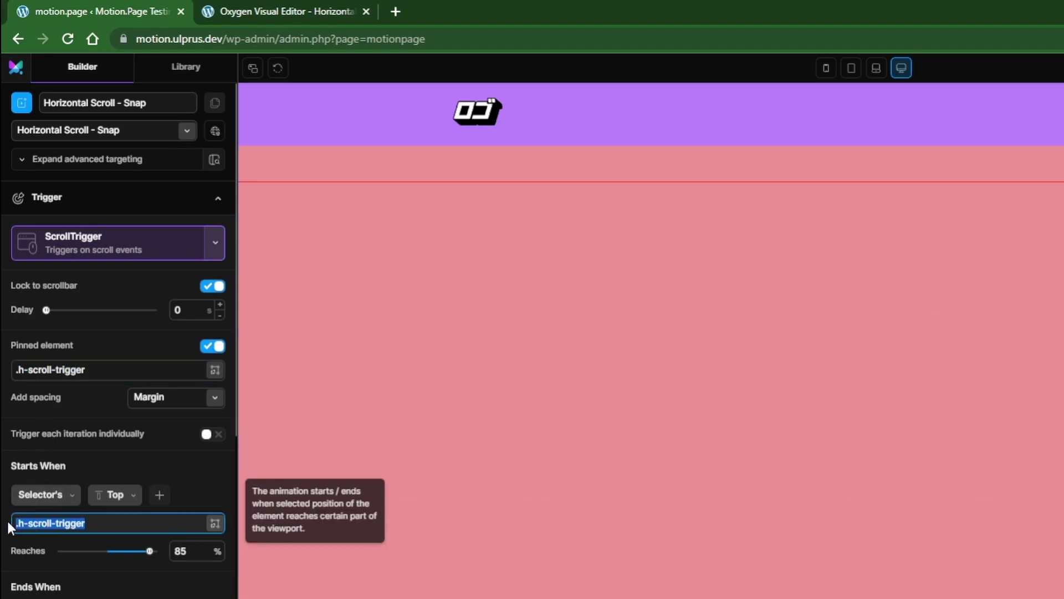
pyautogui.doubleClick(187, 544)
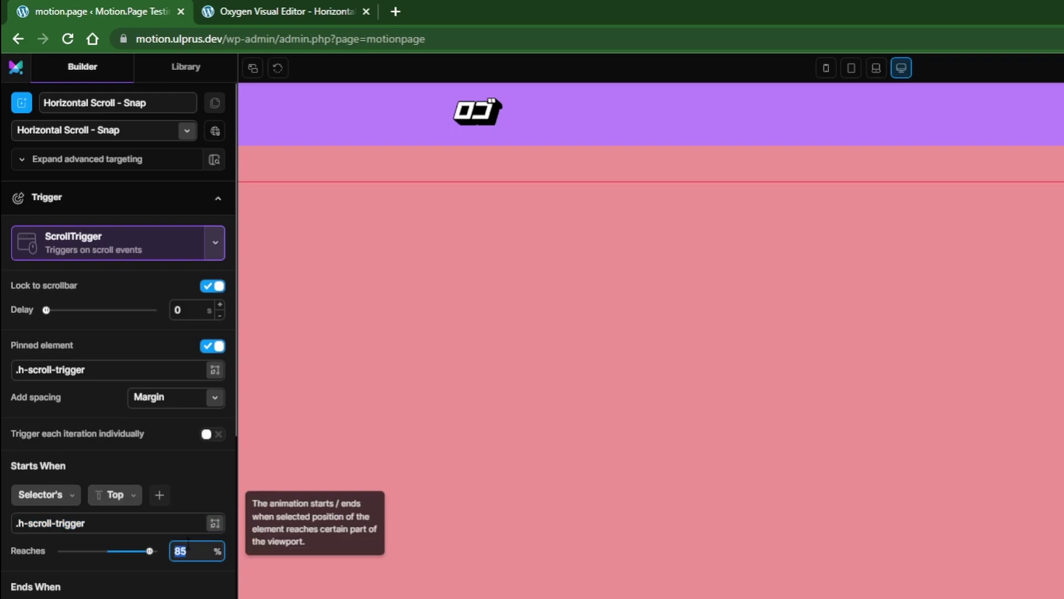
pyautogui.write('0')
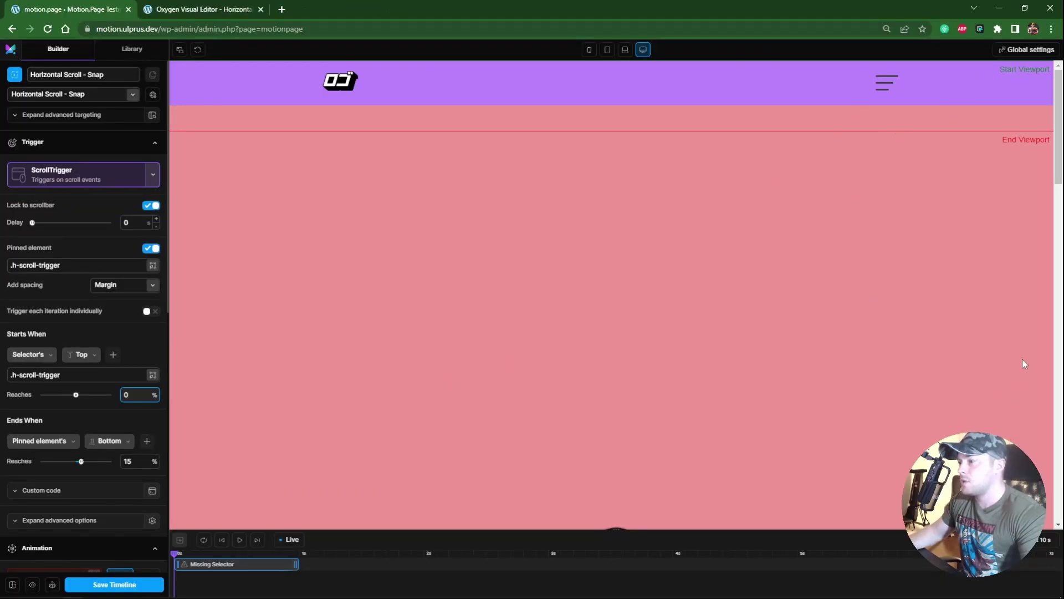
pyautogui.scroll(-4, 895, 305)
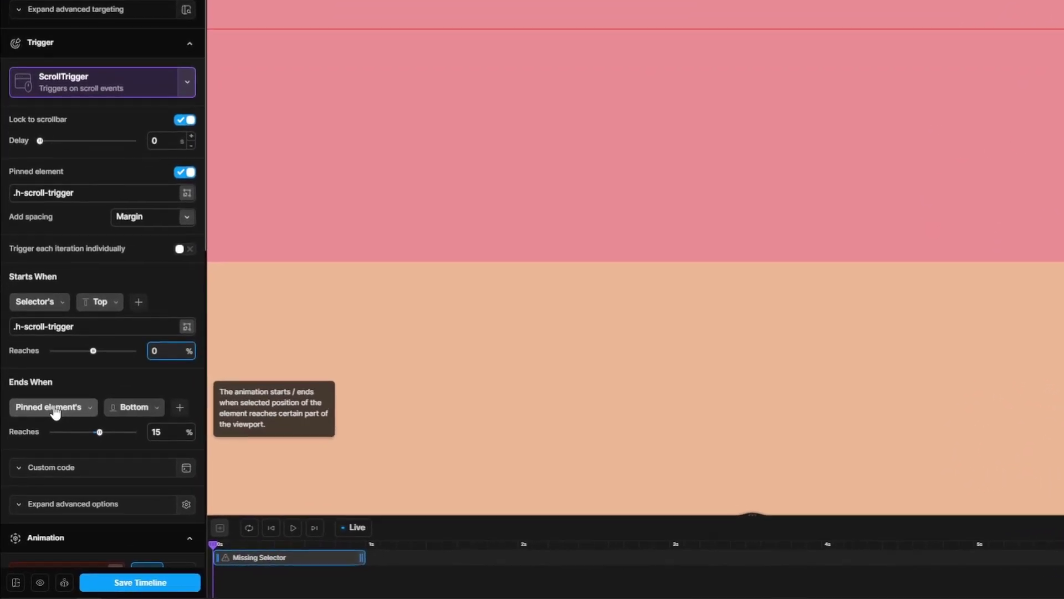
# Set the end to custom selector .h-scroll-trigger, ending when its top reaches the mark.
pyautogui.click(56, 410)
pyautogui.click(46, 445)
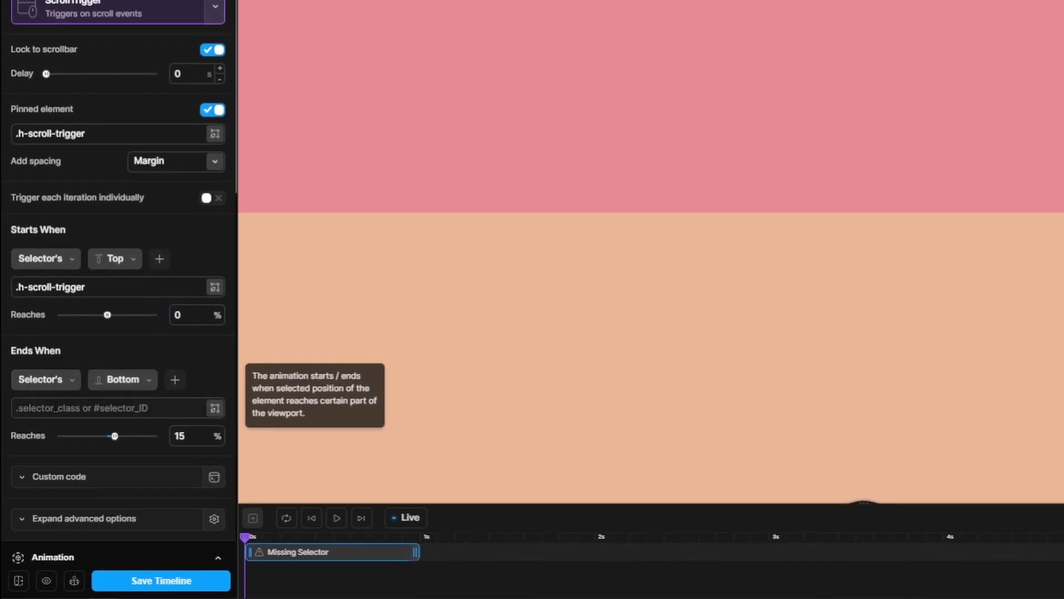
pyautogui.moveTo(87, 286); pyautogui.dragTo(16, 286)
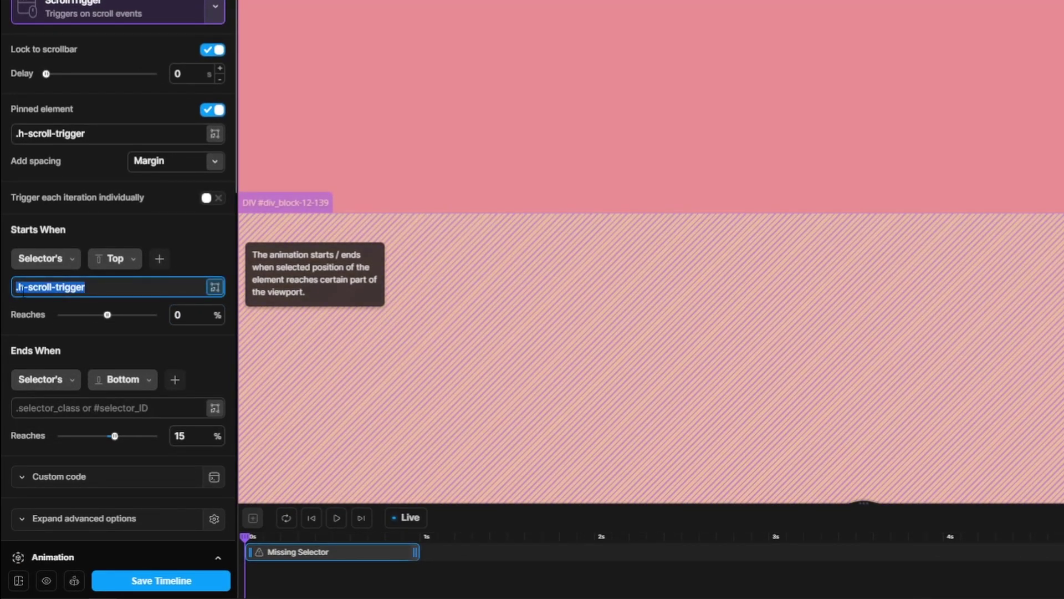
pyautogui.click(58, 408)
pyautogui.hotkey('ctrl', 'v')
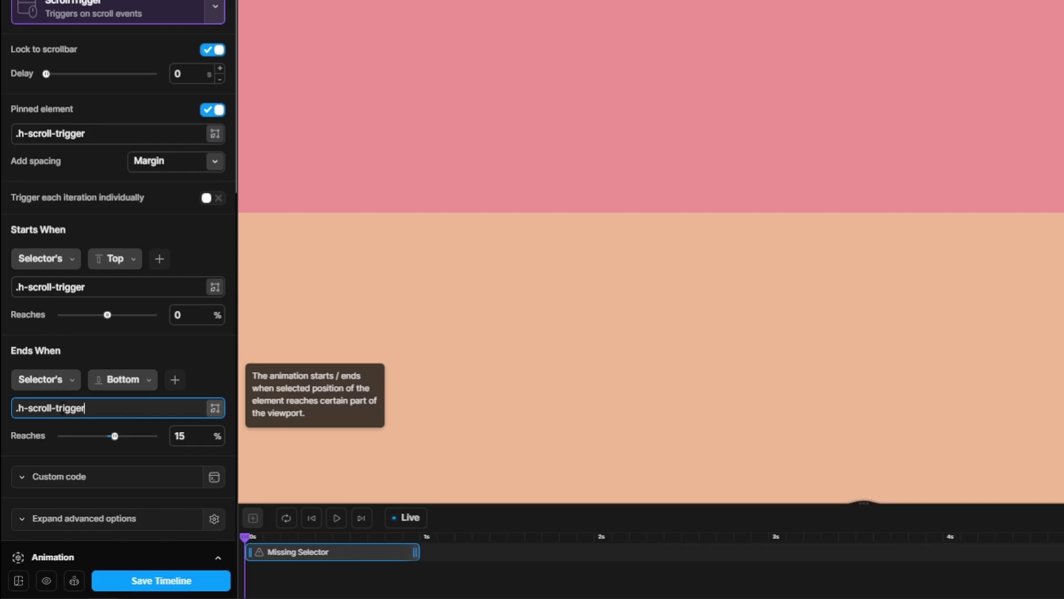
pyautogui.click(122, 382)
pyautogui.click(119, 404)
pyautogui.doubleClick(190, 436)
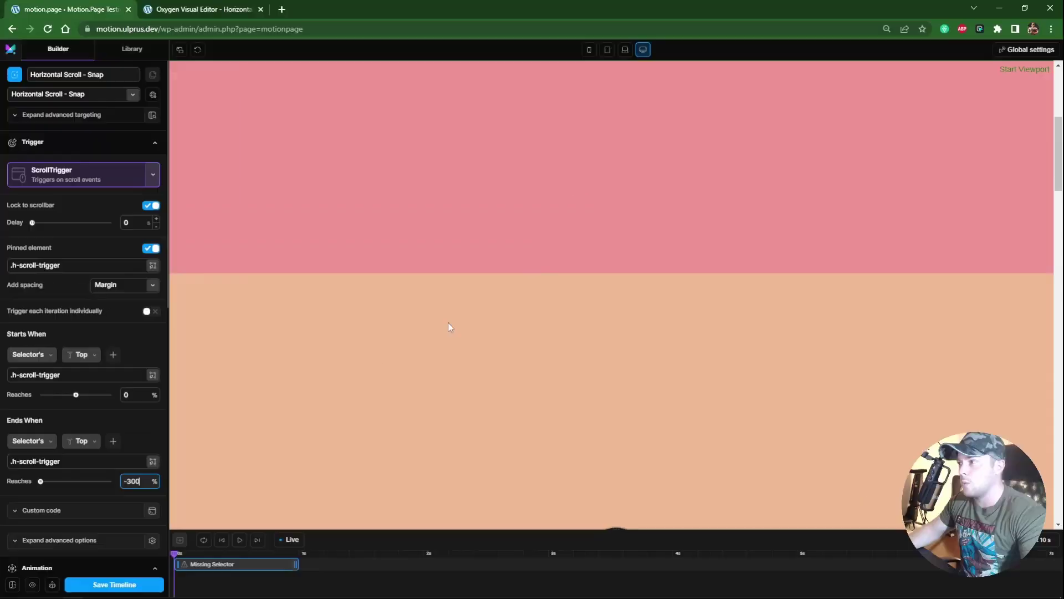
# Try end offsets -1000 and 100, then settle on -300%.
pyautogui.scroll(-3, 627, 213)
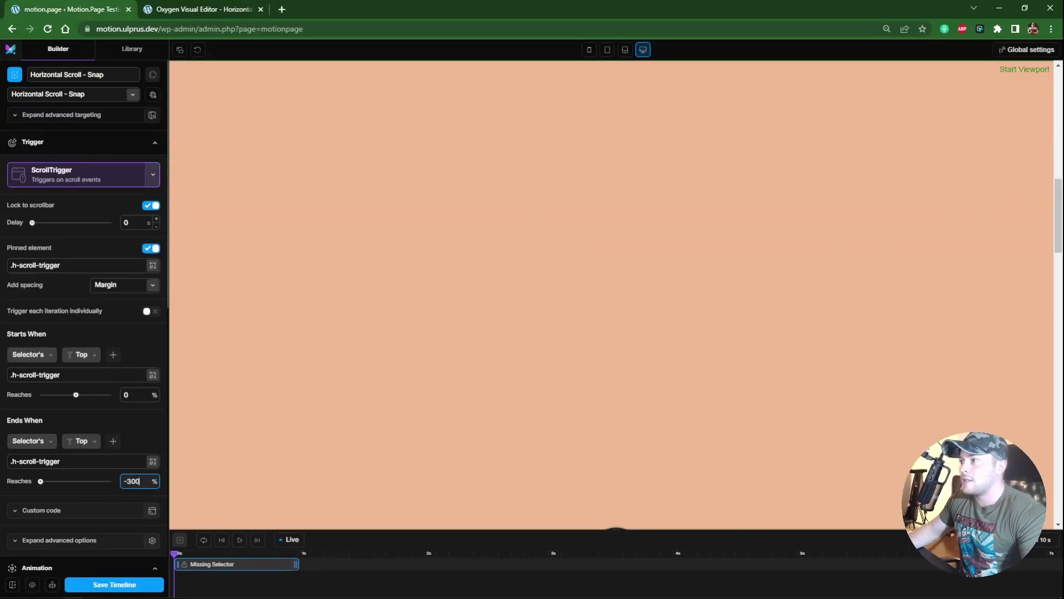
pyautogui.moveTo(1057, 181)
pyautogui.mouseDown()
pyautogui.moveTo(1057, 139)
pyautogui.moveTo(1058, 199)
pyautogui.mouseUp()
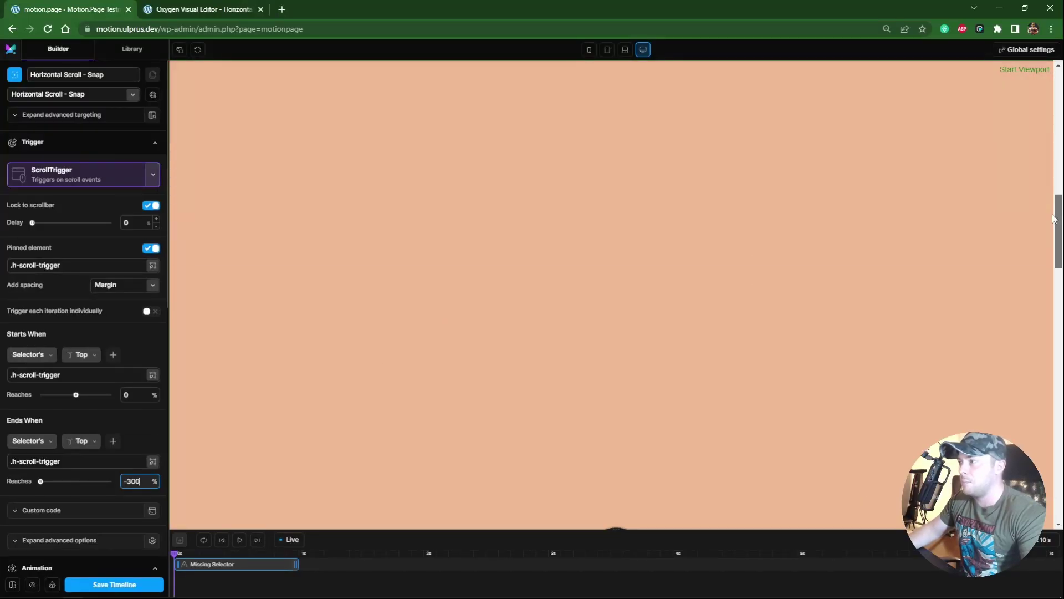
pyautogui.moveTo(1054, 219); pyautogui.dragTo(1058, 129)
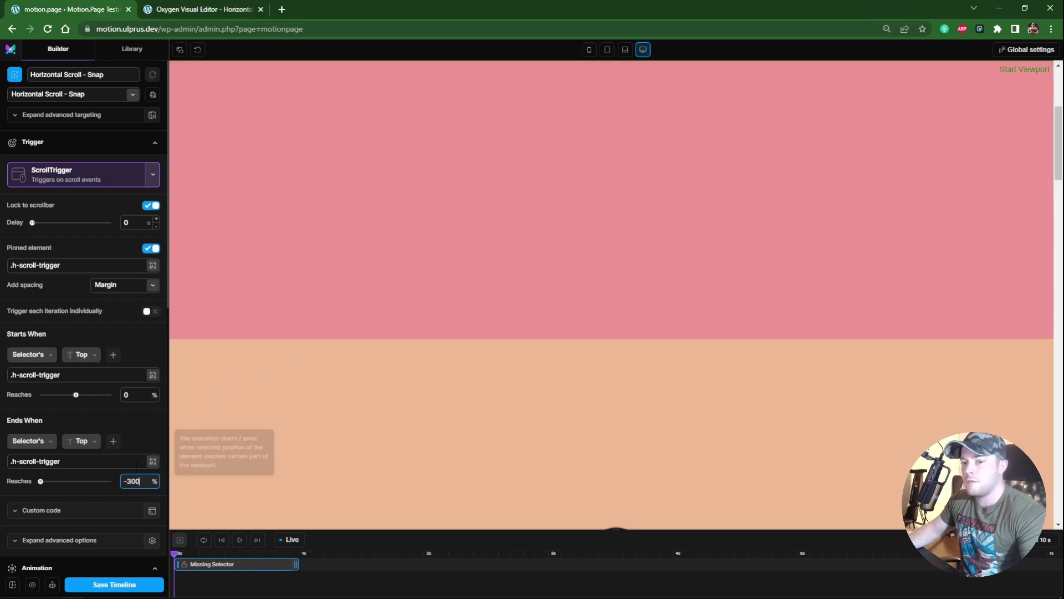
pyautogui.write('-1000')
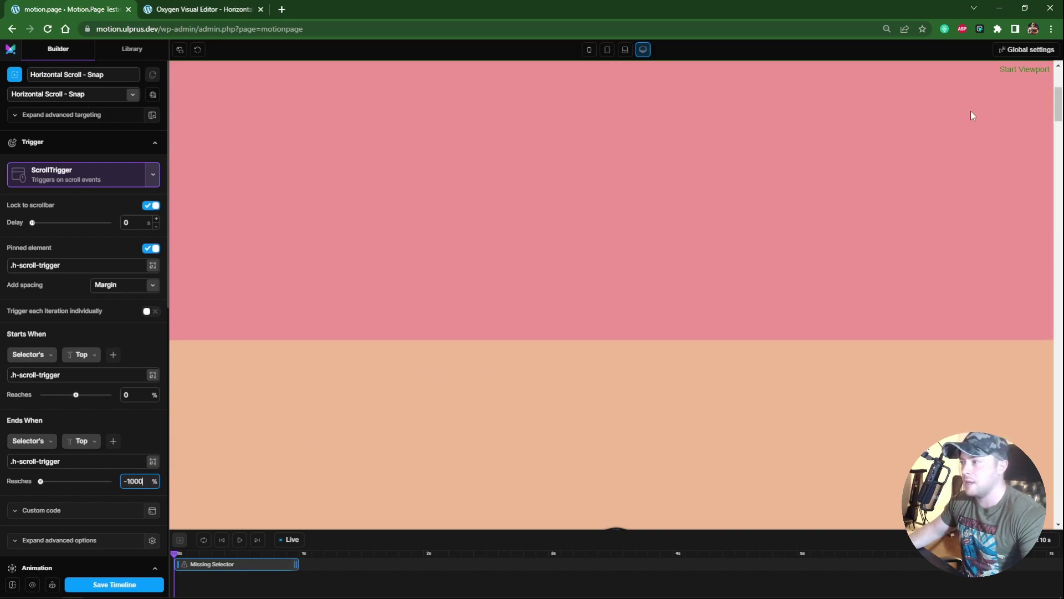
pyautogui.moveTo(1058, 114)
pyautogui.mouseDown()
pyautogui.moveTo(1059, 515)
pyautogui.moveTo(1057, 87)
pyautogui.moveTo(1058, 131)
pyautogui.mouseUp()
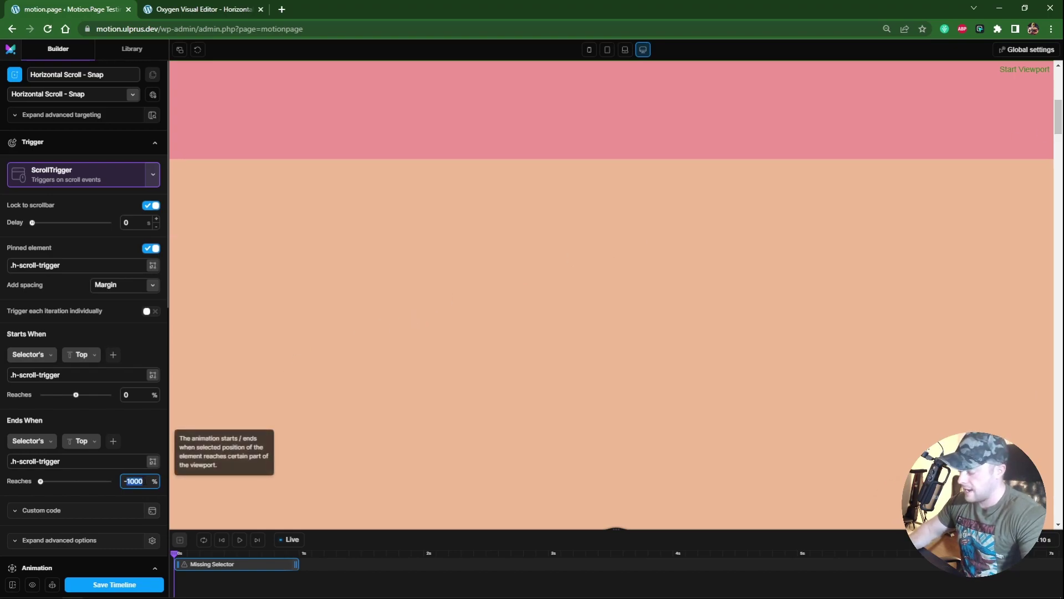
pyautogui.write('100')
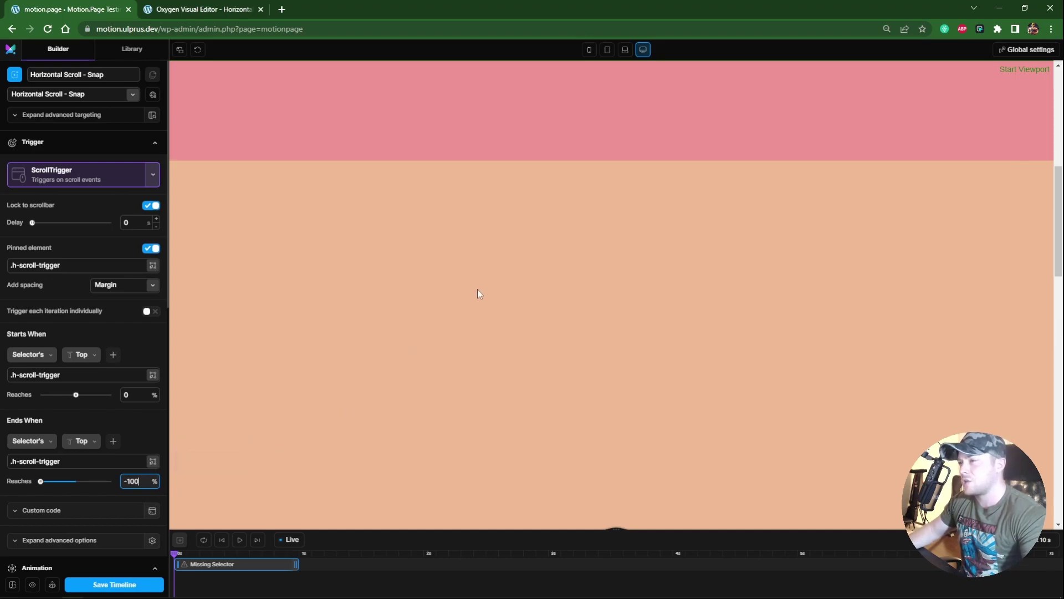
pyautogui.scroll(5, 477, 288)
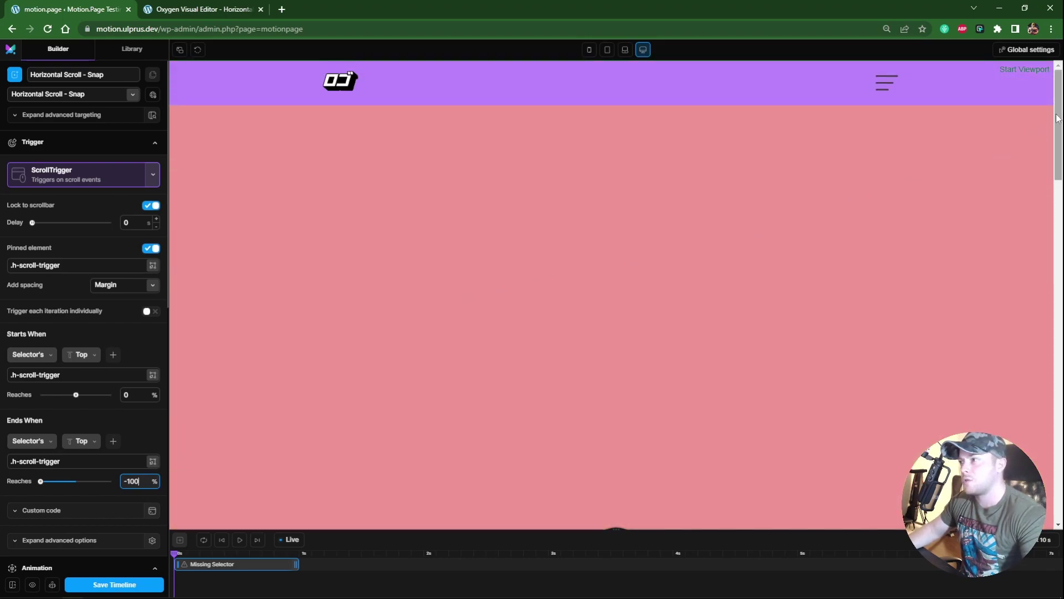
pyautogui.moveTo(1058, 124); pyautogui.dragTo(1060, 290)
pyautogui.write('-300')
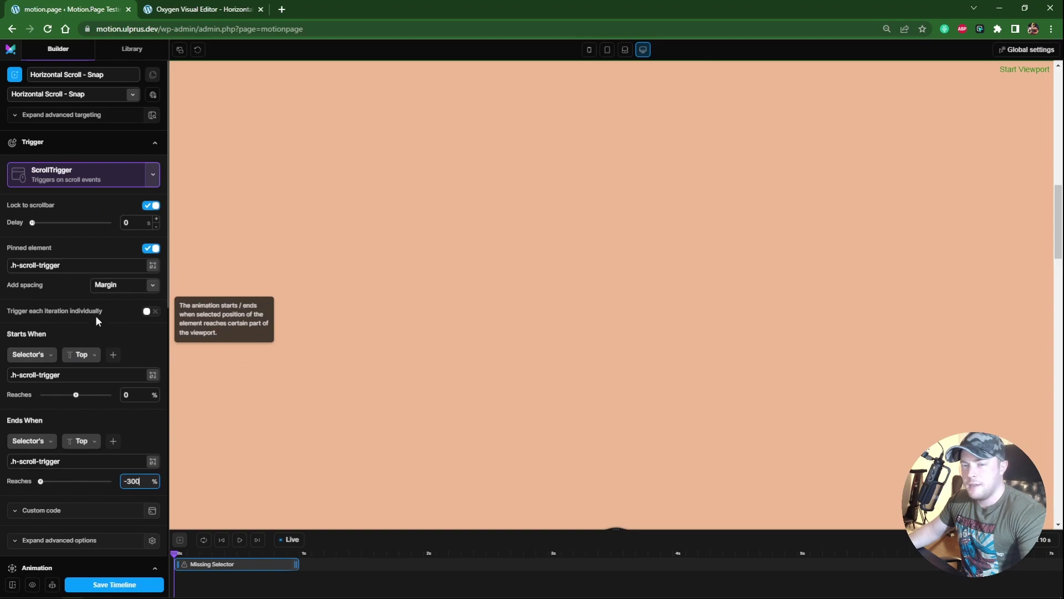
# Set the .h-scroll-wrapper animation's Ease to None and save the timeline with Ctrl+S.
pyautogui.click(118, 147)
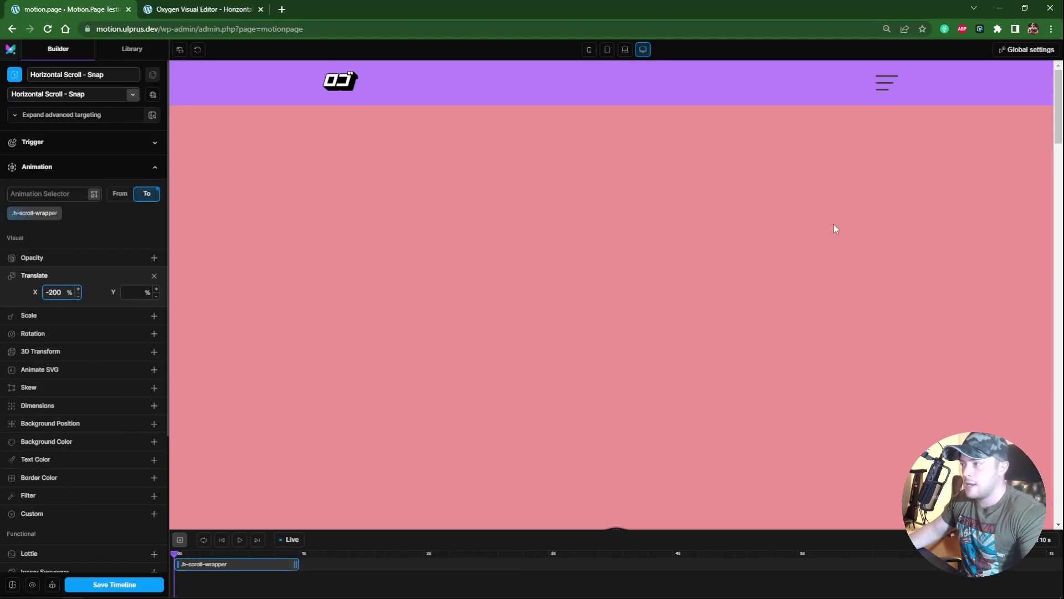
pyautogui.moveTo(1056, 119)
pyautogui.mouseDown()
pyautogui.moveTo(1057, 468)
pyautogui.moveTo(1055, 107)
pyautogui.mouseUp()
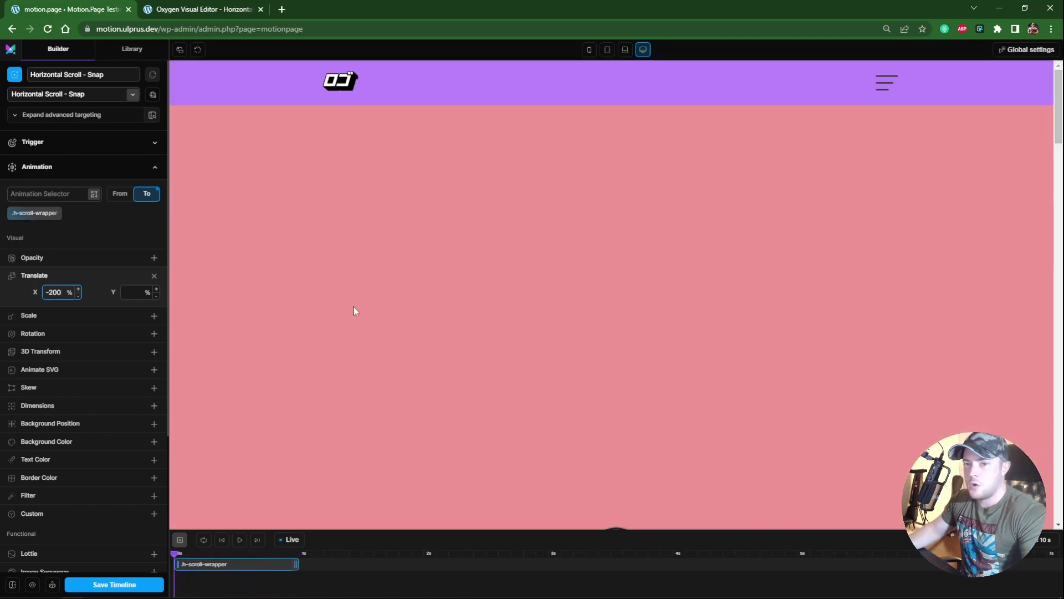
pyautogui.scroll(-3, 83, 409)
pyautogui.click(131, 479)
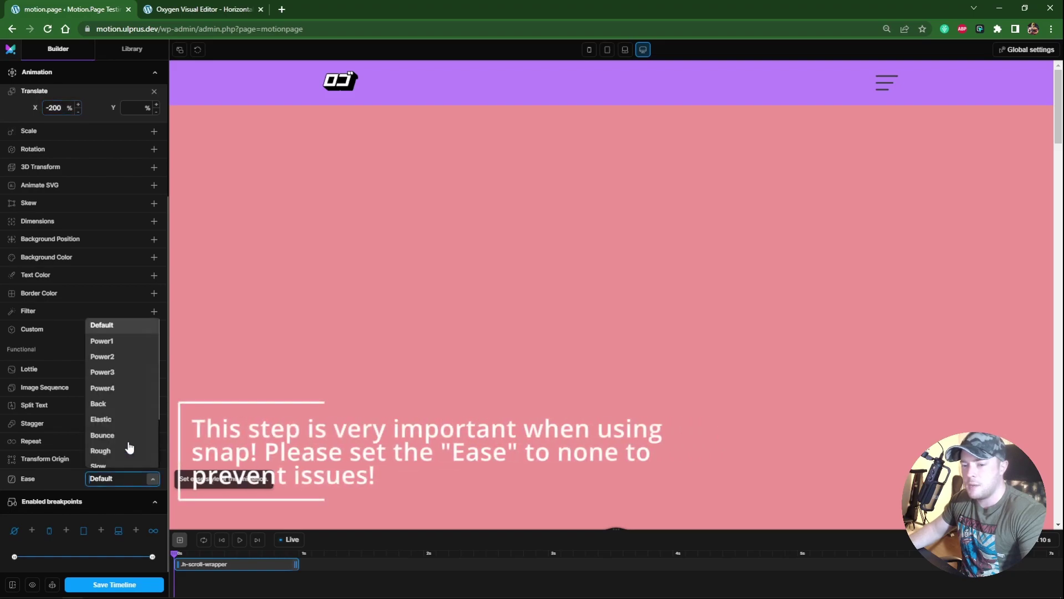
pyautogui.scroll(-2, 129, 442)
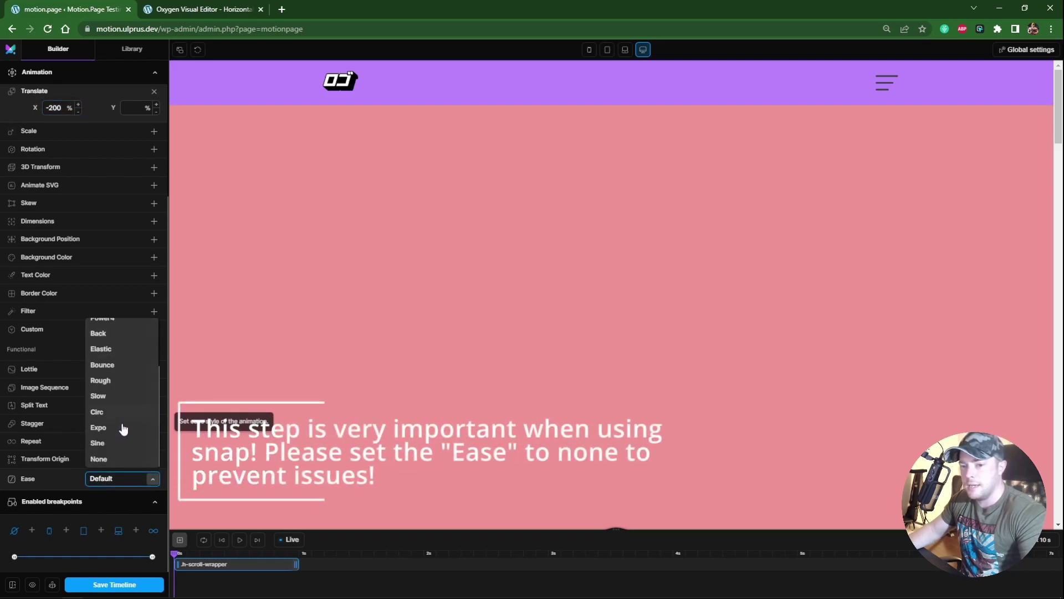
pyautogui.click(108, 463)
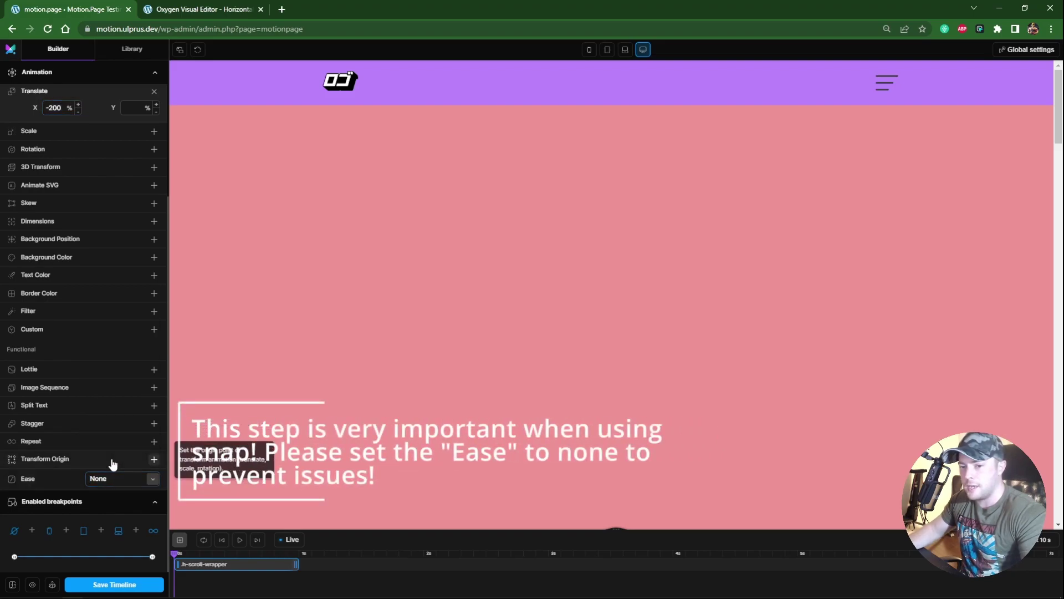
pyautogui.hotkey('ctrl', 's')
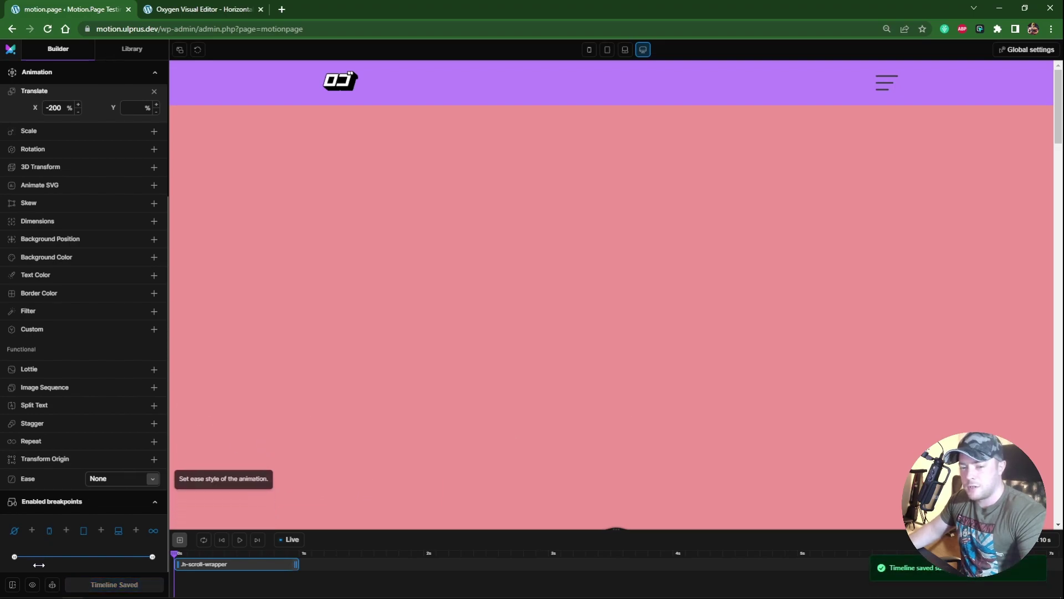
# Open the live page in a new tab and scroll to watch sections slide sideways.
pyautogui.click(32, 585)
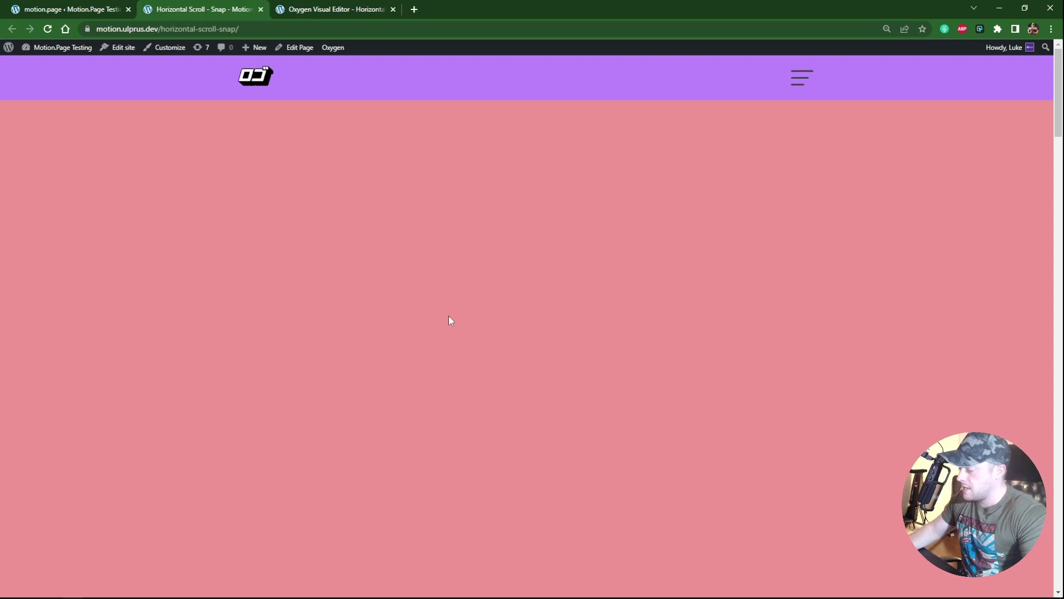
pyautogui.scroll(-2, 485, 277)
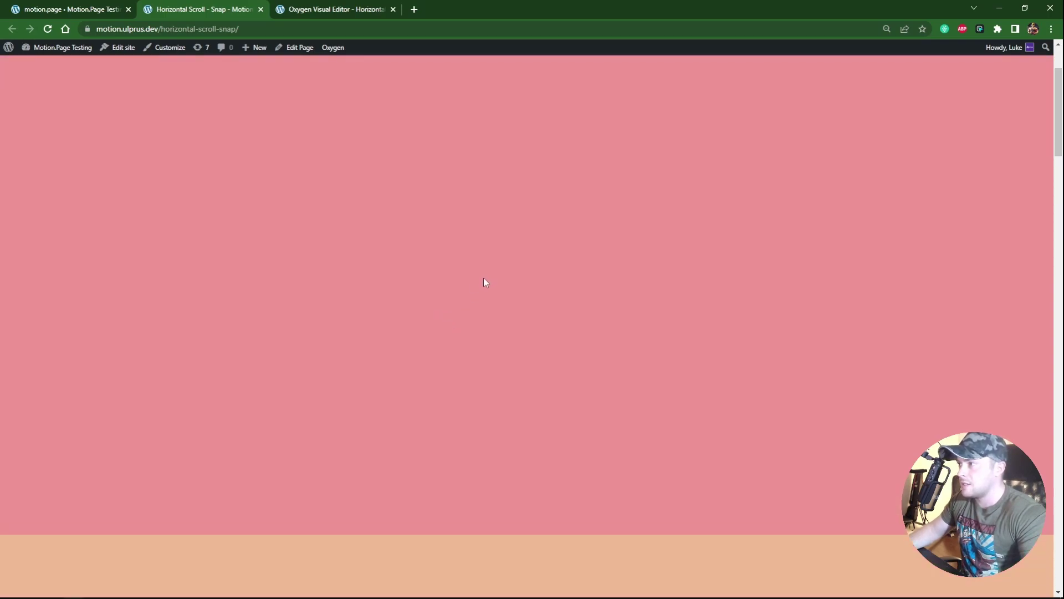
pyautogui.scroll(-2, 484, 281)
pyautogui.scroll(-1, 484, 276)
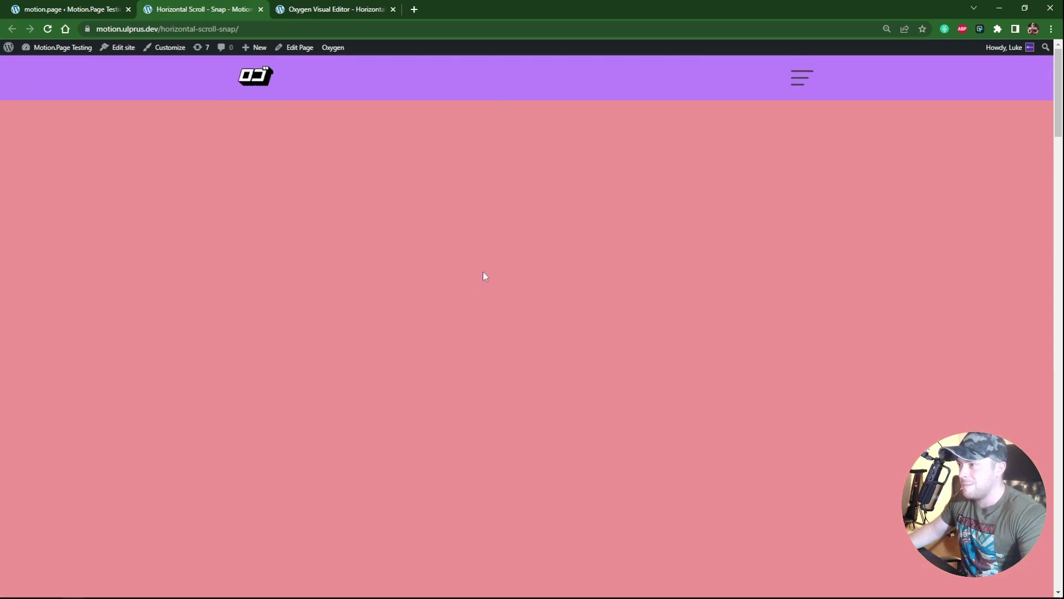
pyautogui.scroll(-2, 483, 271)
pyautogui.scroll(-1, 483, 273)
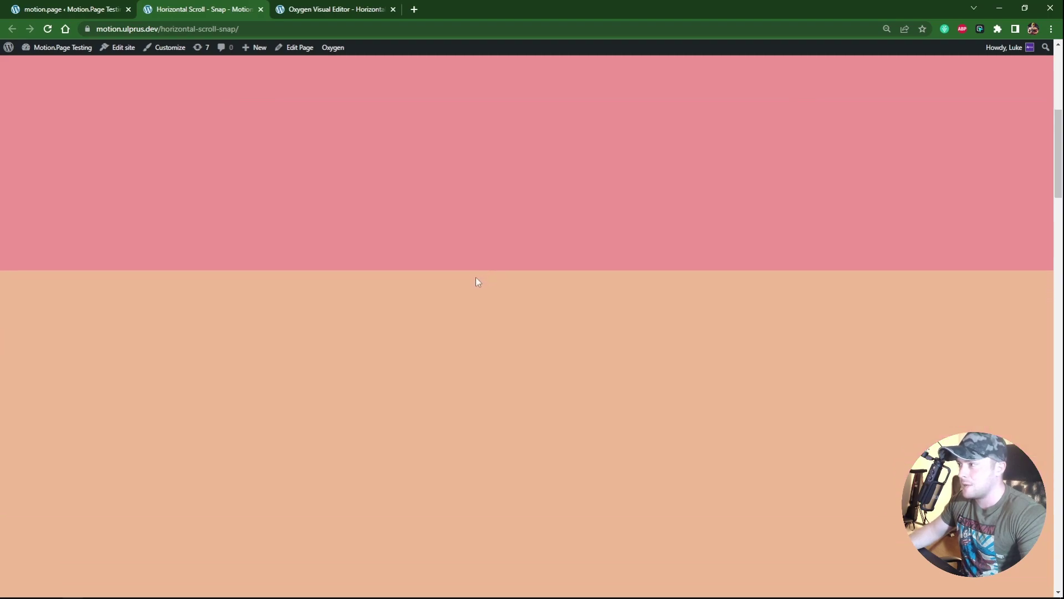
pyautogui.scroll(-2, 522, 218)
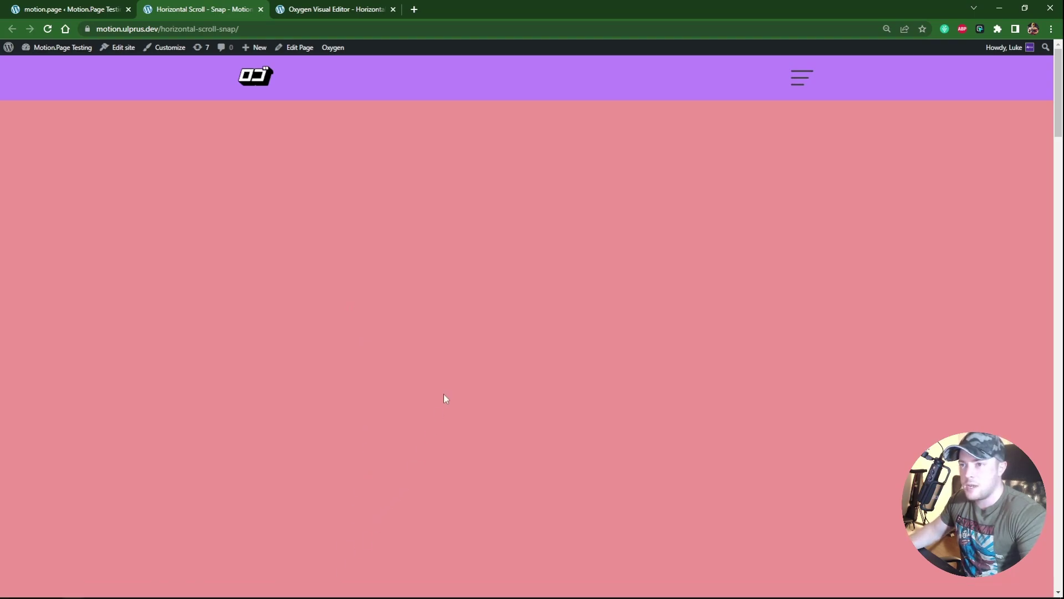
pyautogui.scroll(-5, 470, 335)
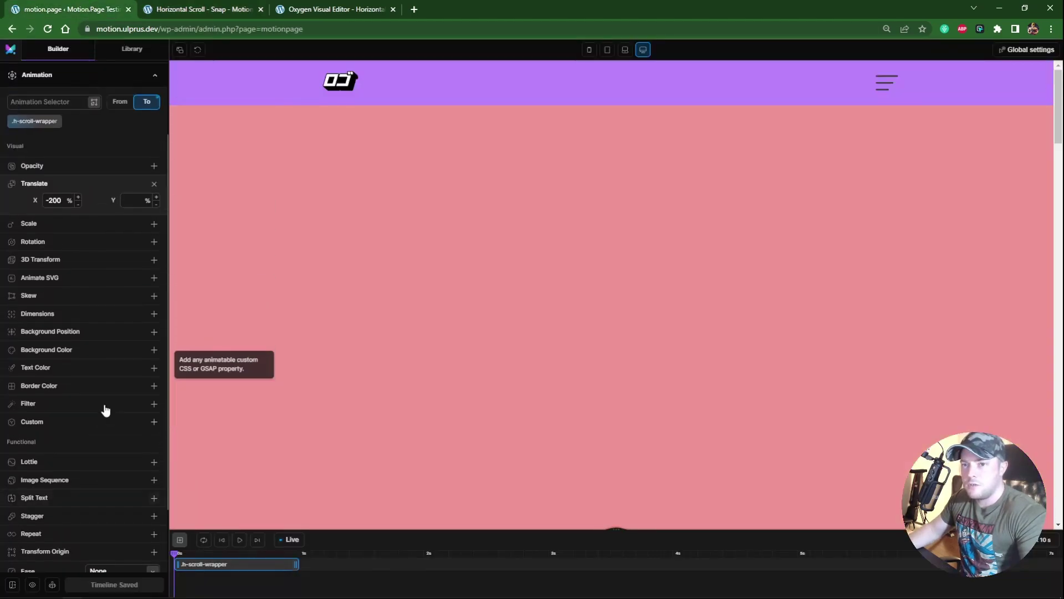
# In Trigger custom code, enter snap: 1 / (gsap.utils.toArray(".h-scroll-section").length -1).
pyautogui.click(36, 166)
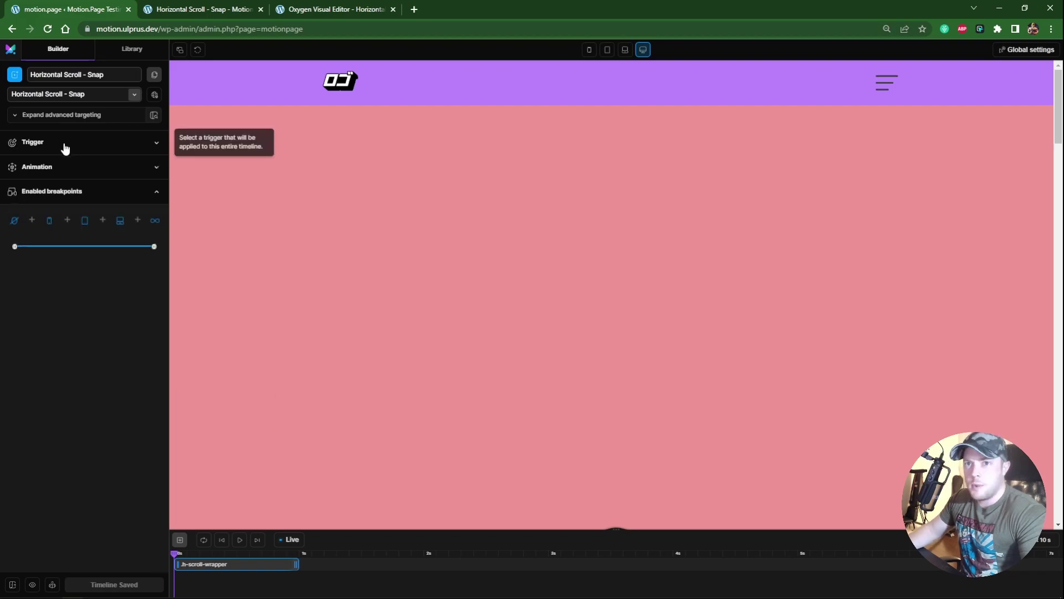
pyautogui.click(69, 145)
pyautogui.scroll(-2, 78, 271)
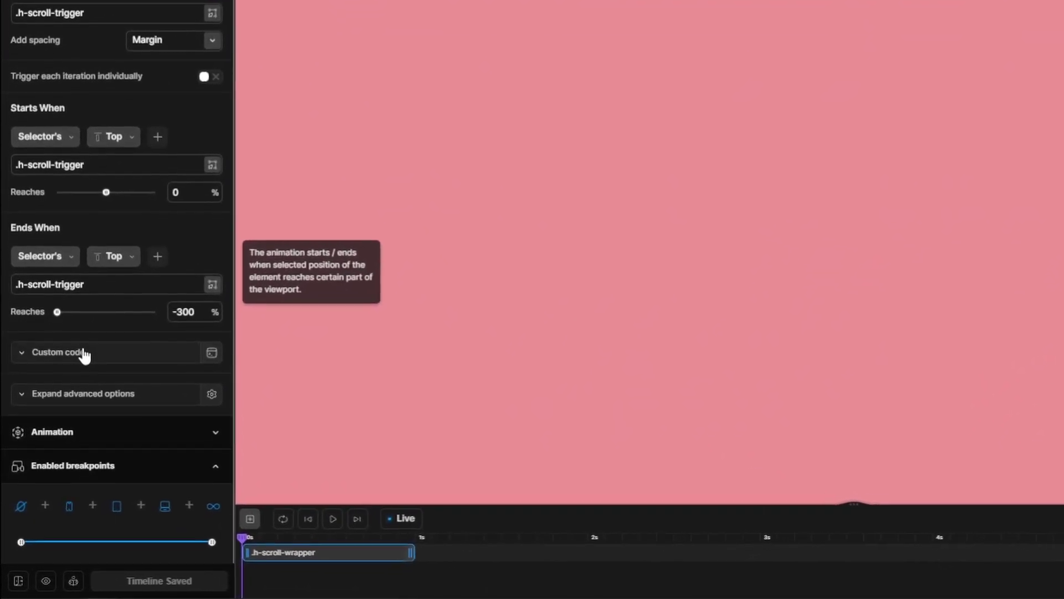
pyautogui.click(83, 353)
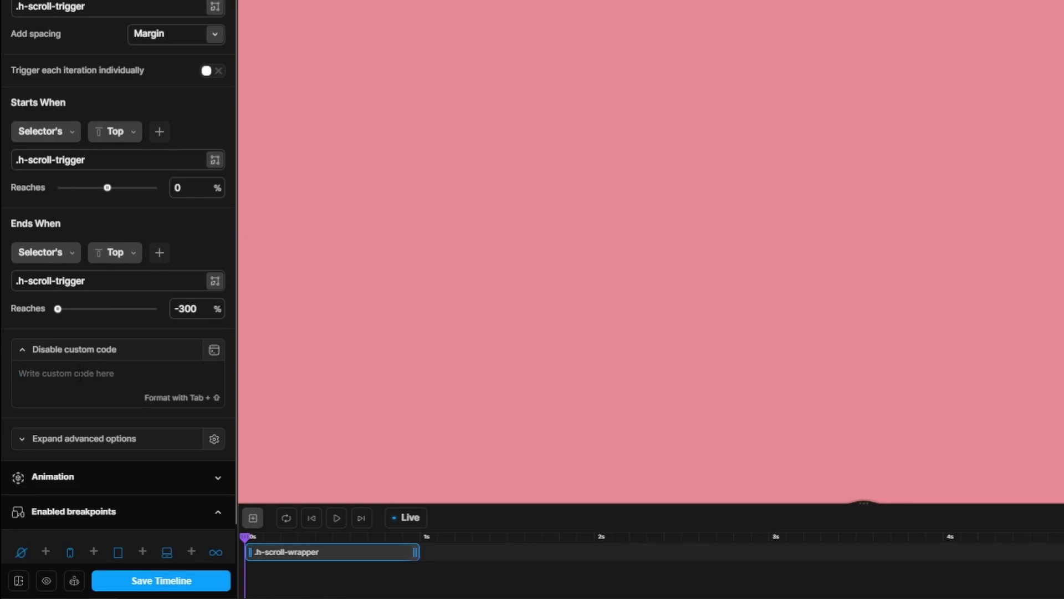
pyautogui.write('snap')
pyautogui.write(': ')
pyautogui.write('1 /')
pyautogui.write(' (')
pyautogui.write('gsap.u')
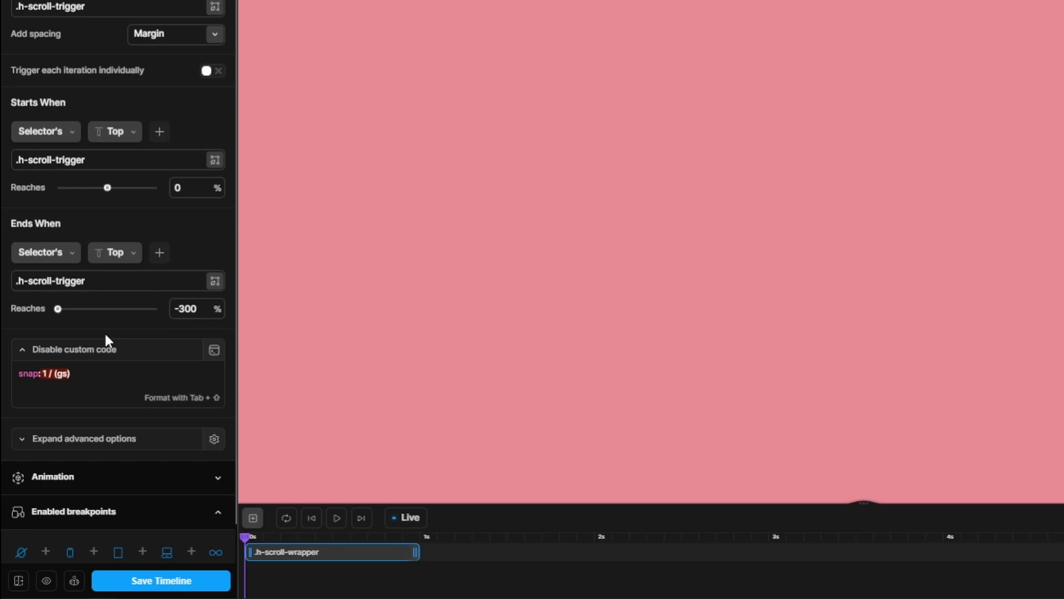
pyautogui.write('tils.toArray(')
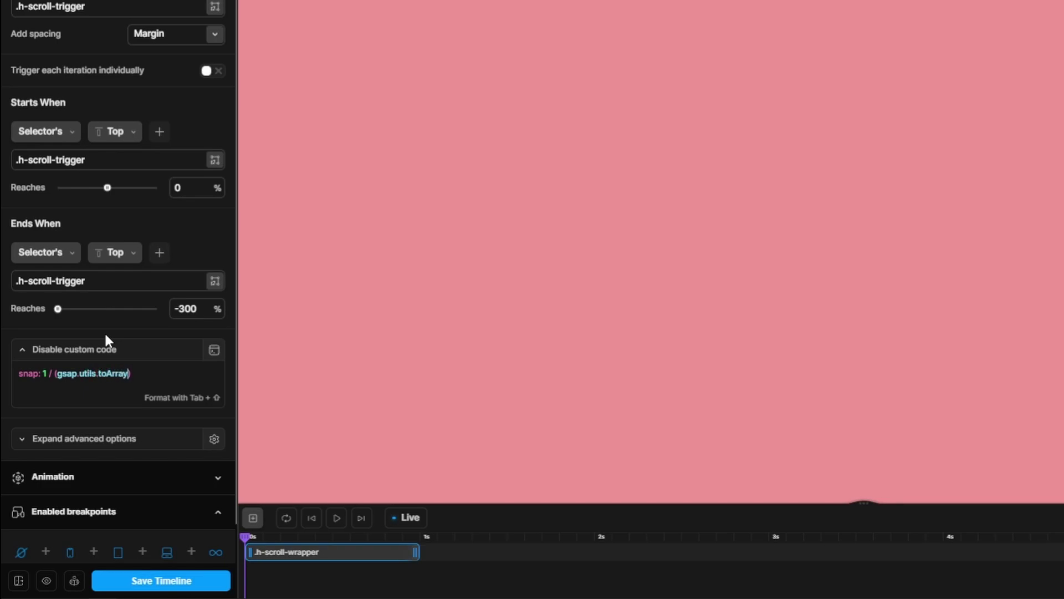
pyautogui.write('"')
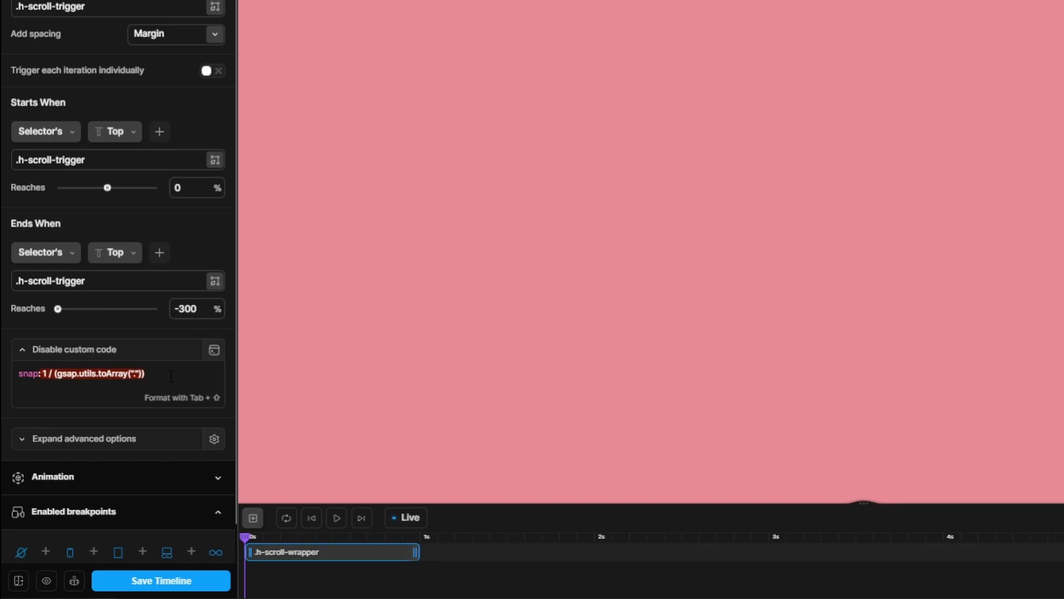
pyautogui.write('.h-scro')
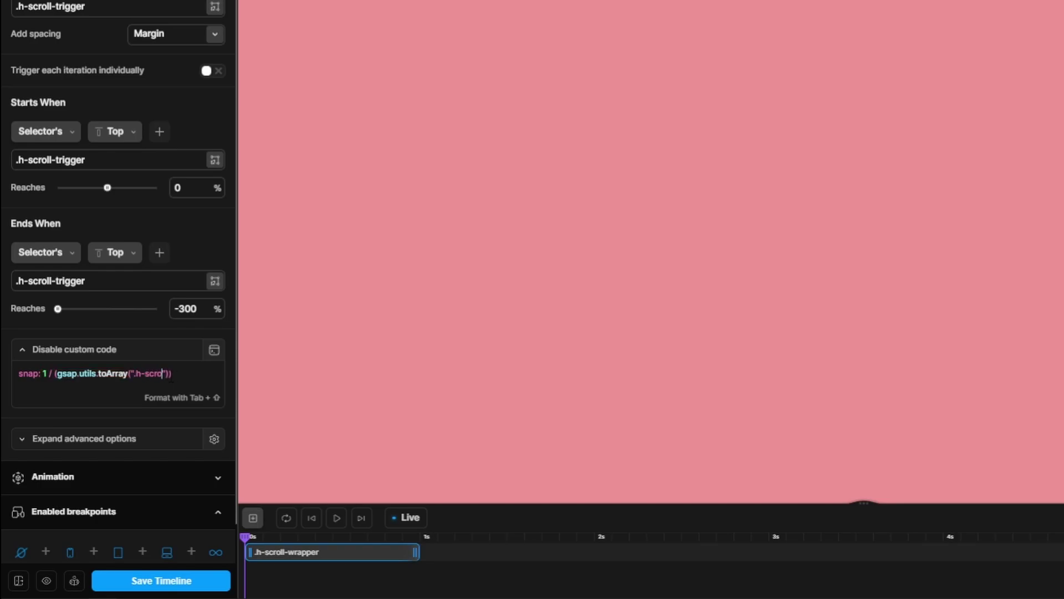
pyautogui.write('ll-section").length -1')
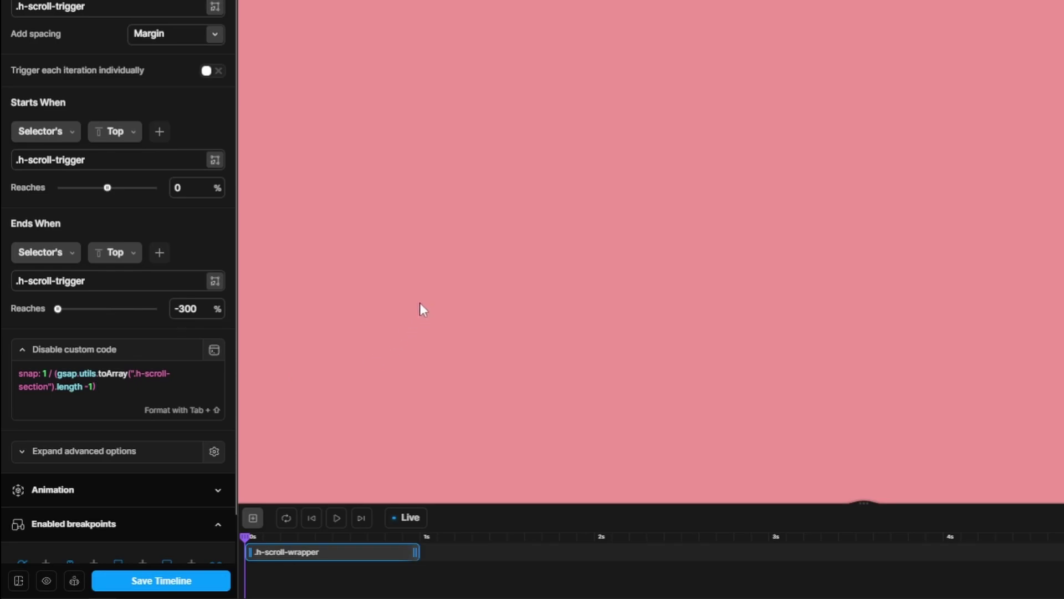
pyautogui.scroll(-3, 421, 302)
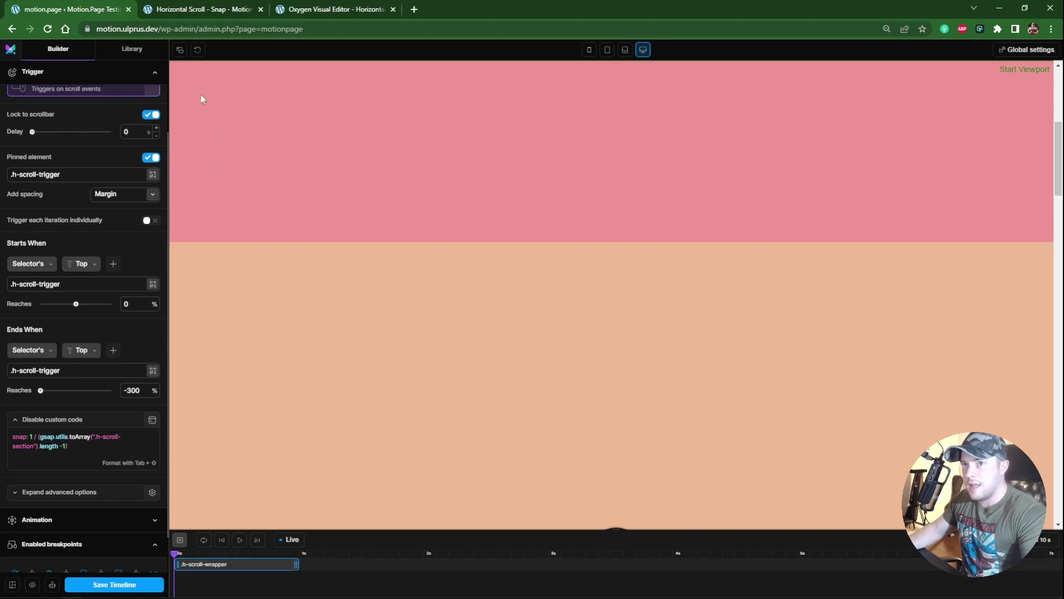
# In Oxygen, give Section 4 under H-Scroll-Wrapper the h-scroll-section class, then return to Motion.page.
pyautogui.click(243, 10)
pyautogui.click(313, 10)
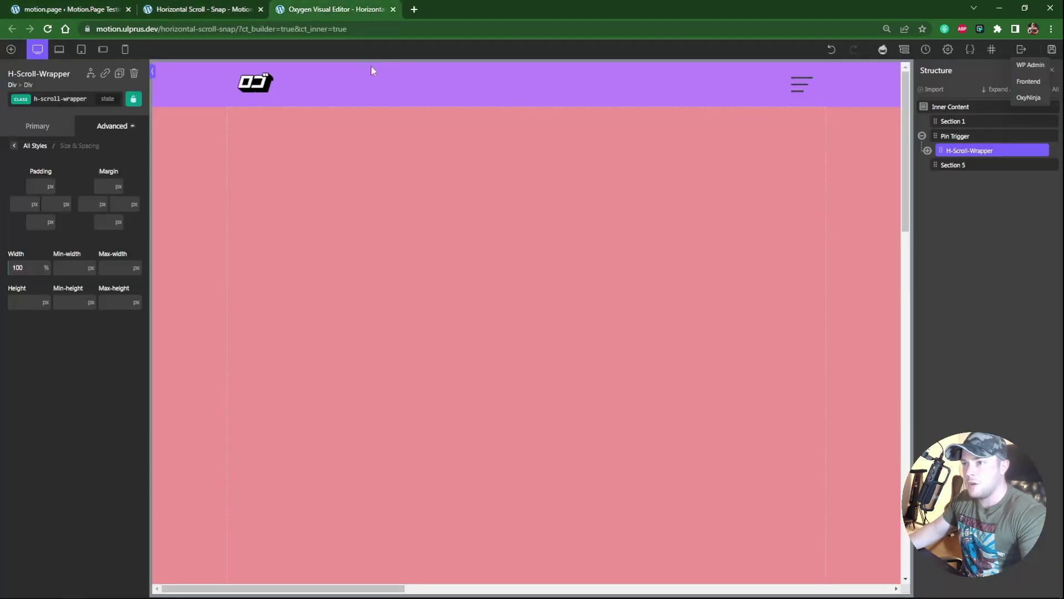
pyautogui.click(927, 150)
pyautogui.click(967, 193)
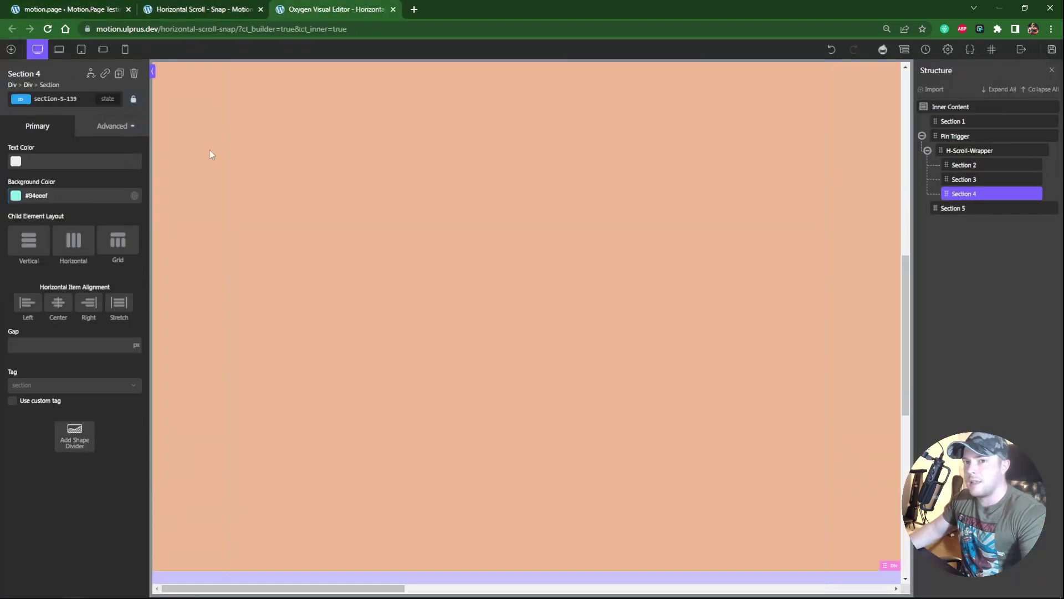
pyautogui.click(66, 99)
pyautogui.click(72, 164)
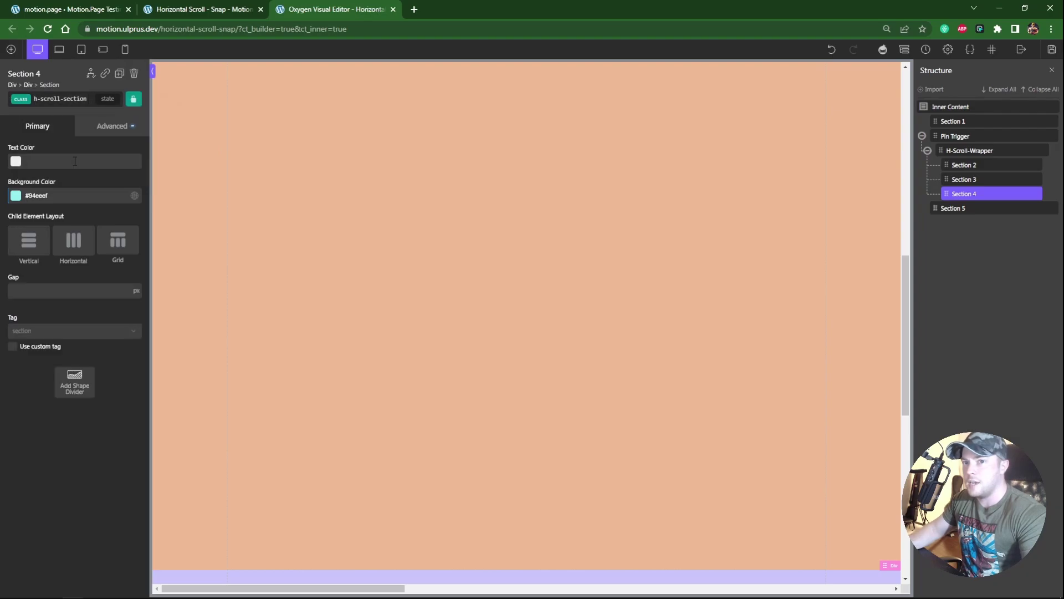
pyautogui.click(197, 10)
pyautogui.click(62, 7)
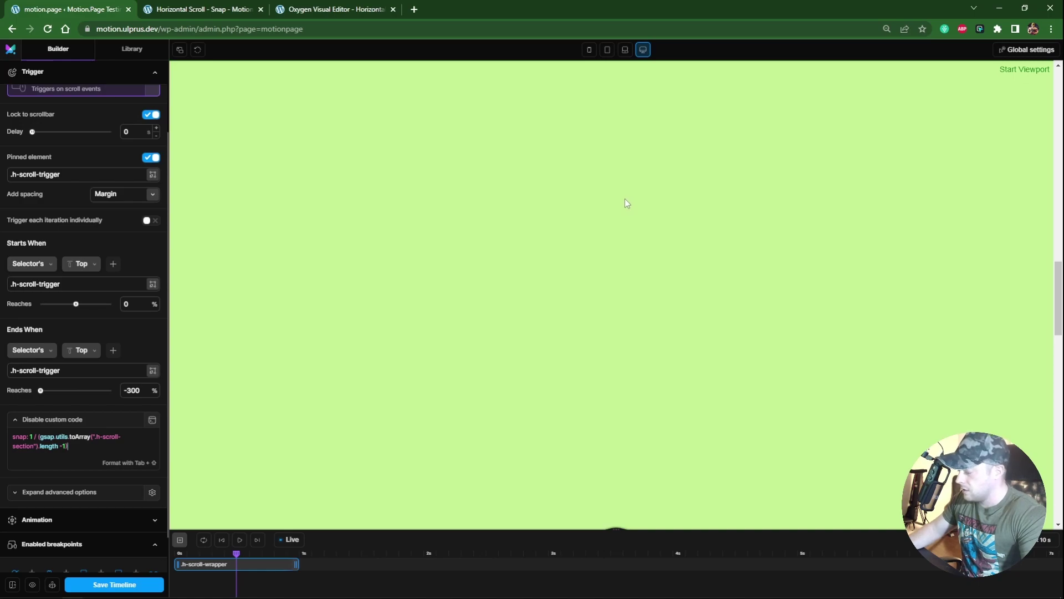
# Scroll the preview to watch the sections slide from green to cyan to lavender.
pyautogui.scroll(-3, 630, 194)
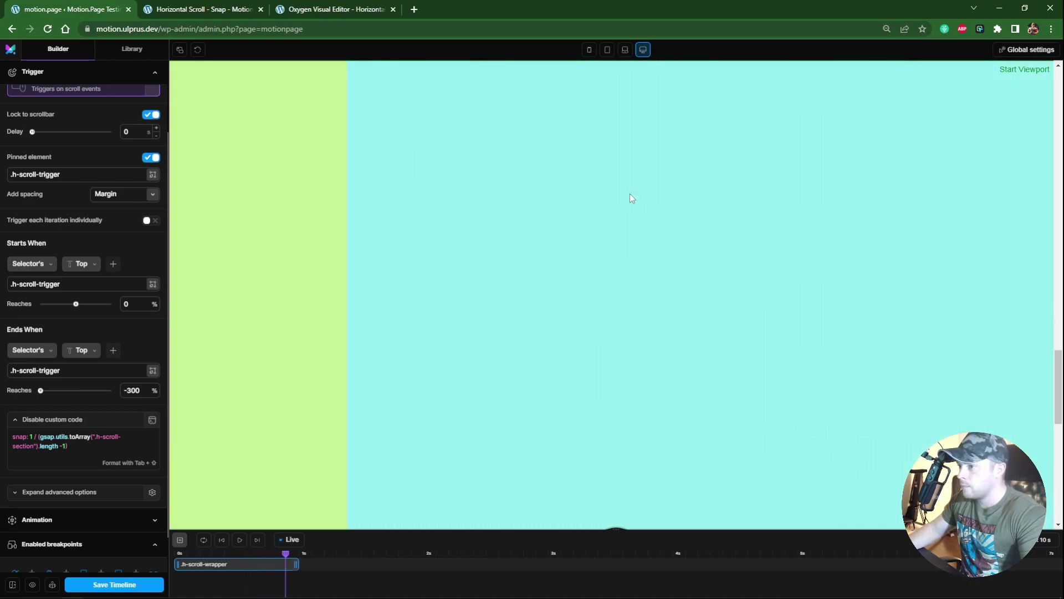
pyautogui.scroll(-5, 630, 194)
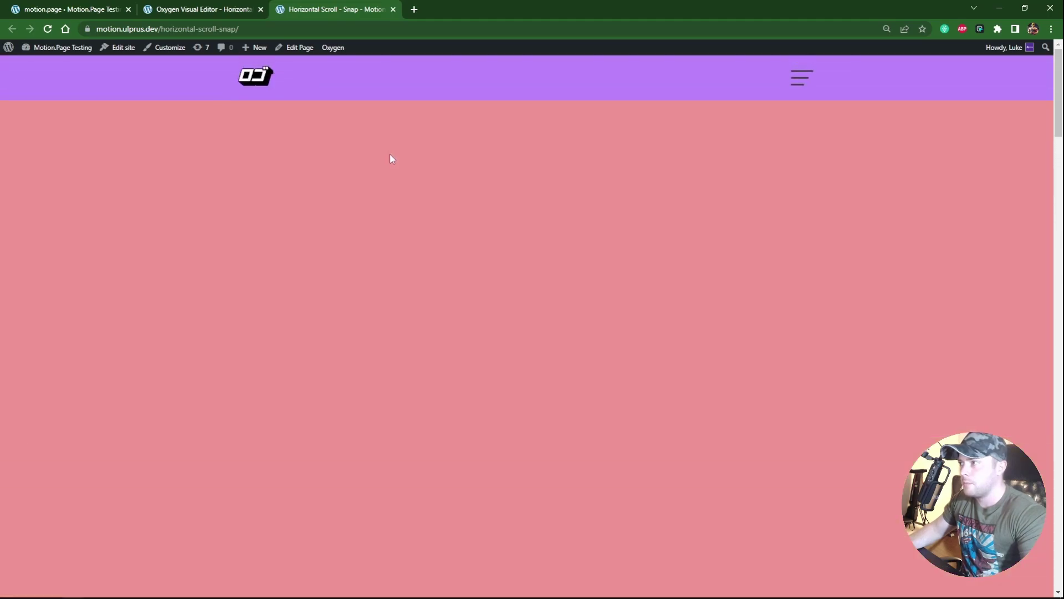
# Scroll the live Horizontal Scroll - Snap page to check snapping between sections.
pyautogui.scroll(-3, 430, 203)
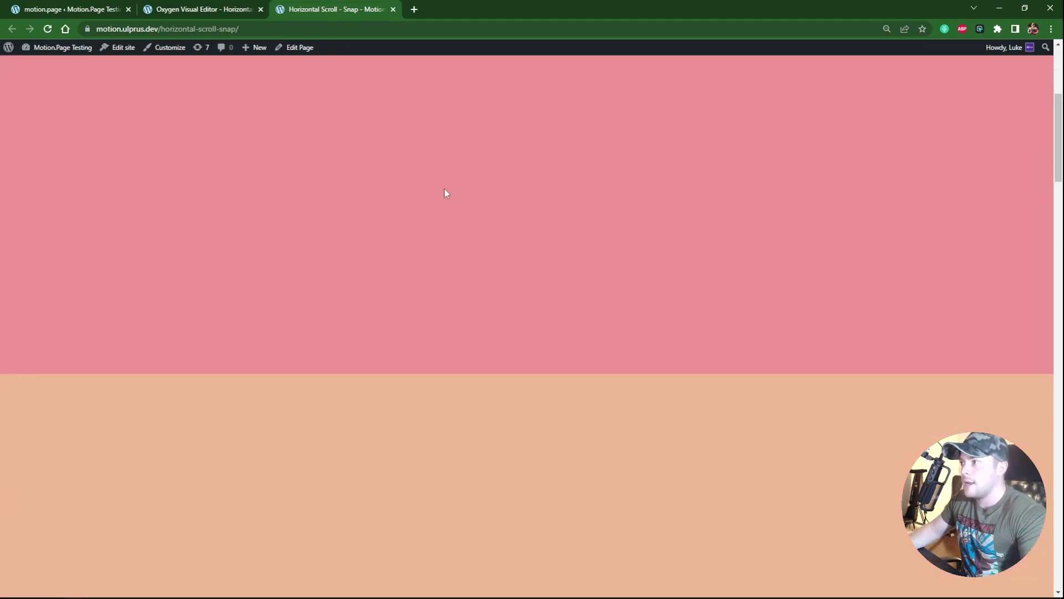